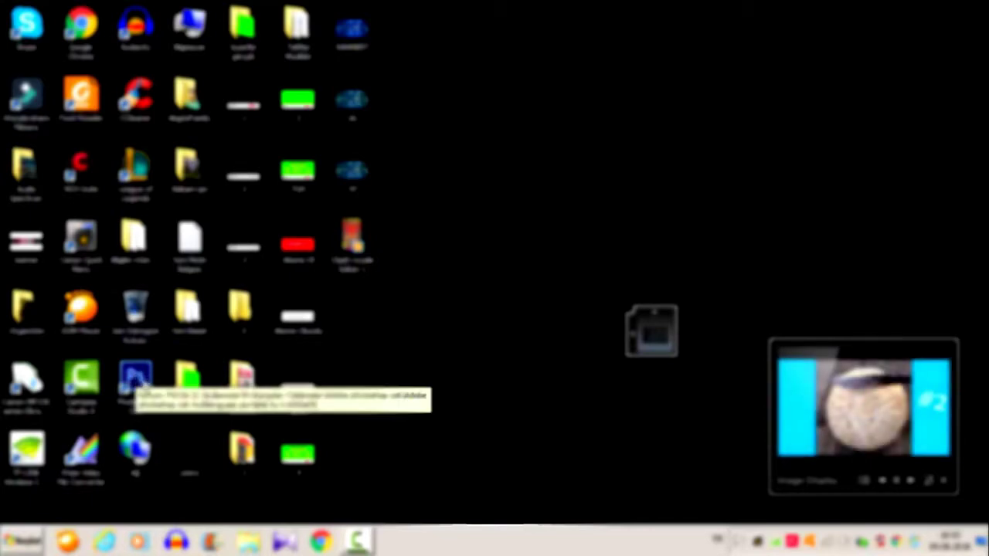
Start the Photoshop CS6 portable launcher from its desktop shortcut.
{"action": "double_click", "coordinate": [142, 381]}
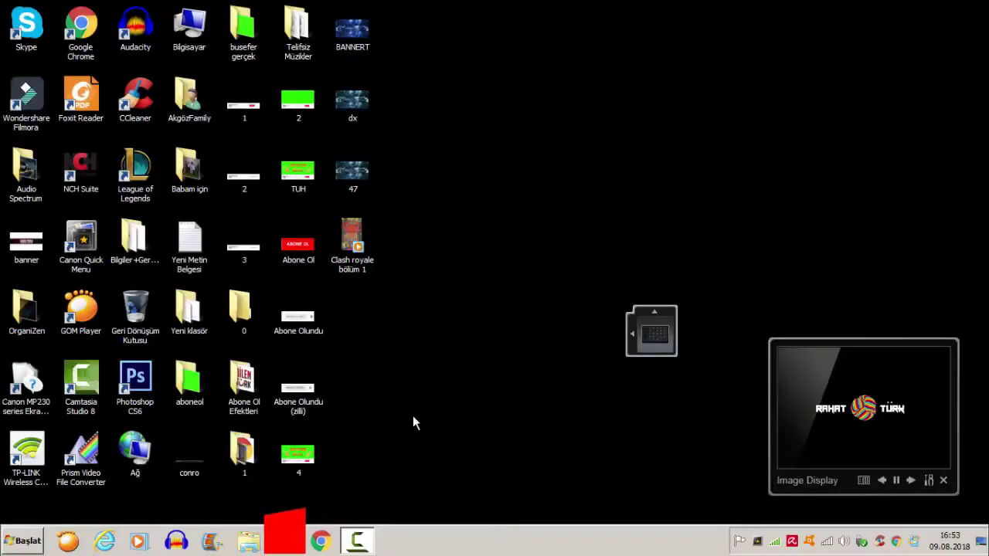
{"action": "double_click", "coordinate": [143, 383]}
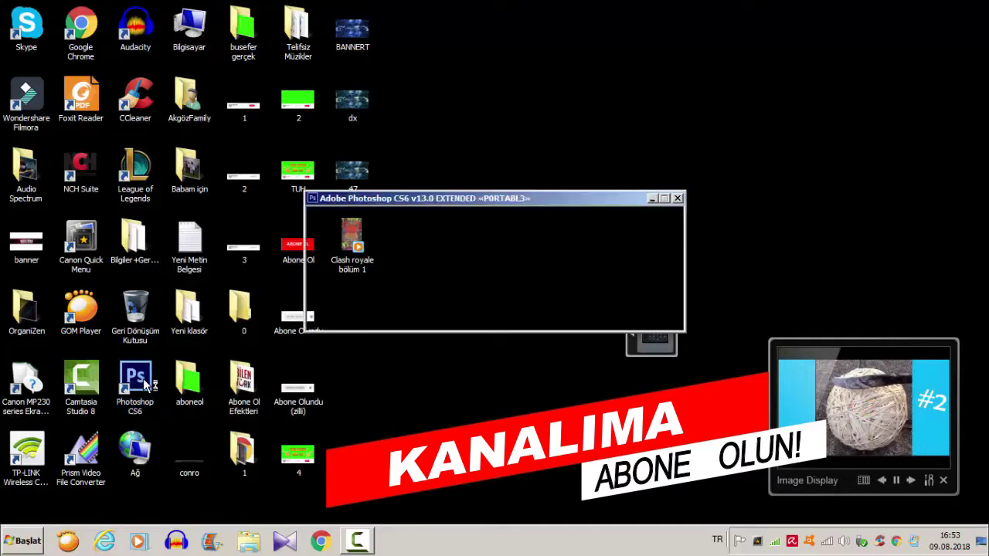
Start Photoshop in Turkish and create a transparent 1280 × 720 pixel document.
{"action": "left_click", "coordinate": [402, 306]}
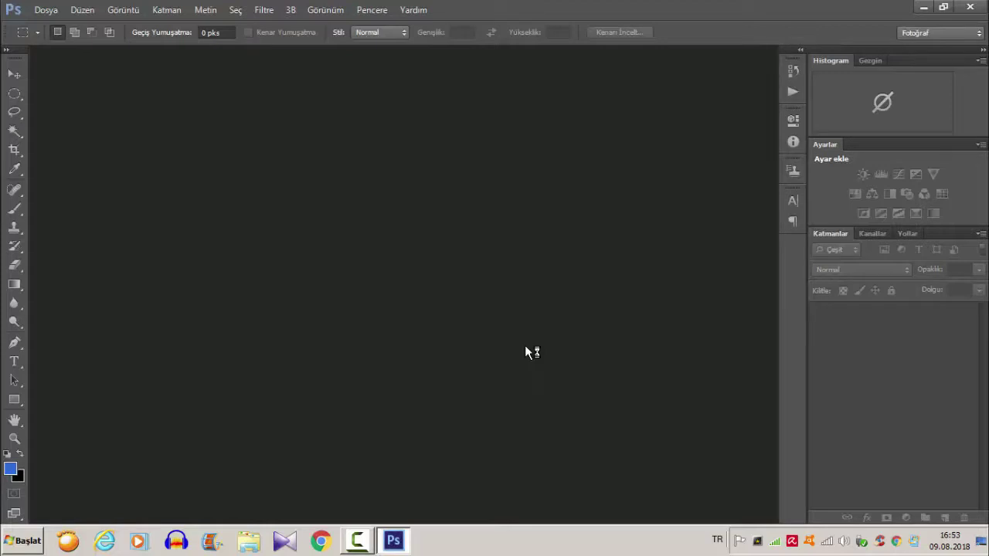
{"action": "left_click", "coordinate": [46, 10]}
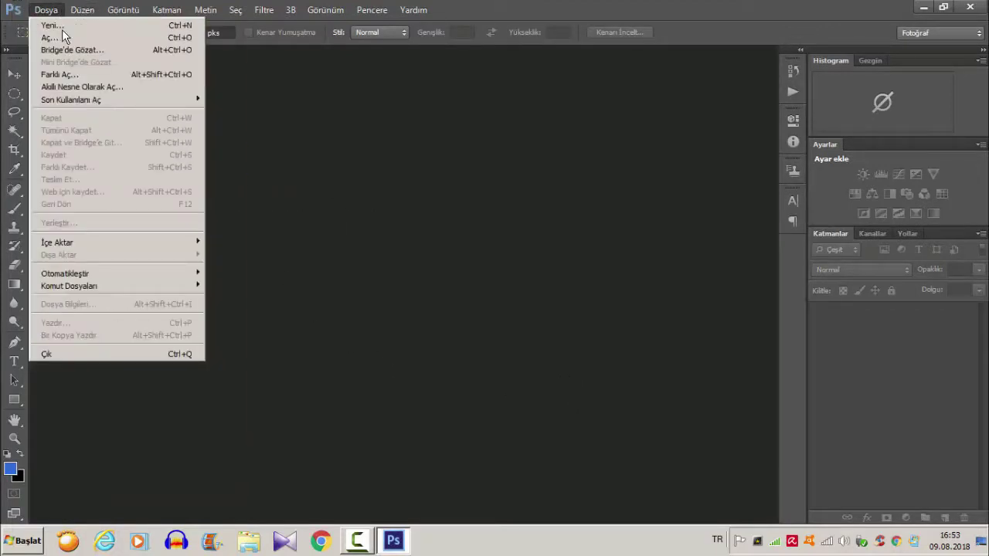
{"action": "left_click", "coordinate": [62, 29]}
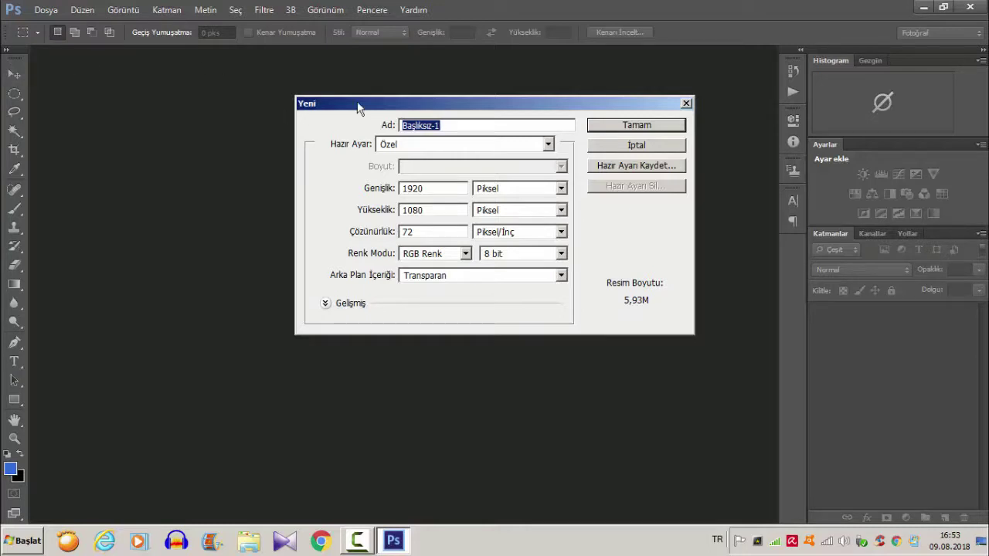
{"action": "double_click", "coordinate": [439, 188]}
{"action": "type", "text": "1"}
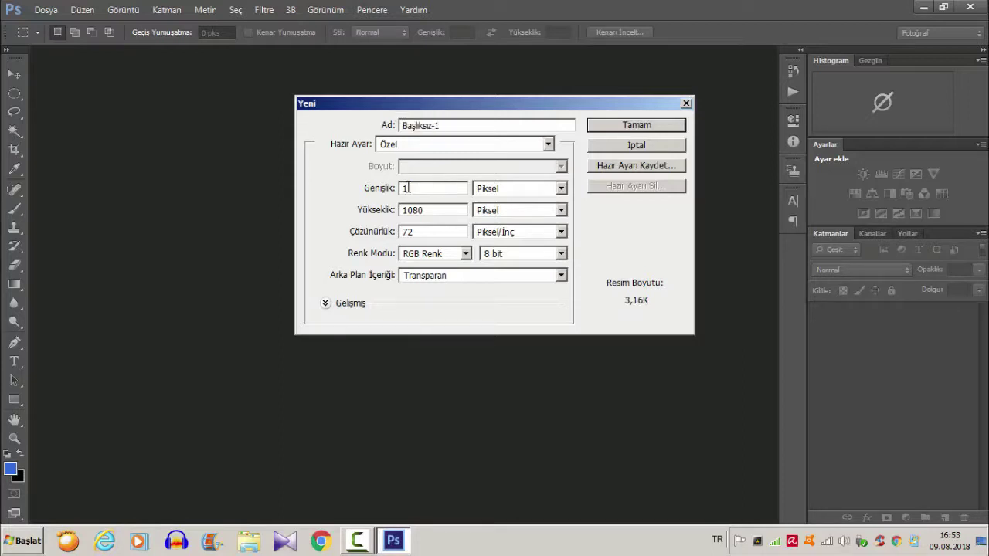
{"action": "type", "text": "280"}
{"action": "double_click", "coordinate": [435, 210]}
{"action": "type", "text": "720"}
{"action": "left_click", "coordinate": [665, 126]}
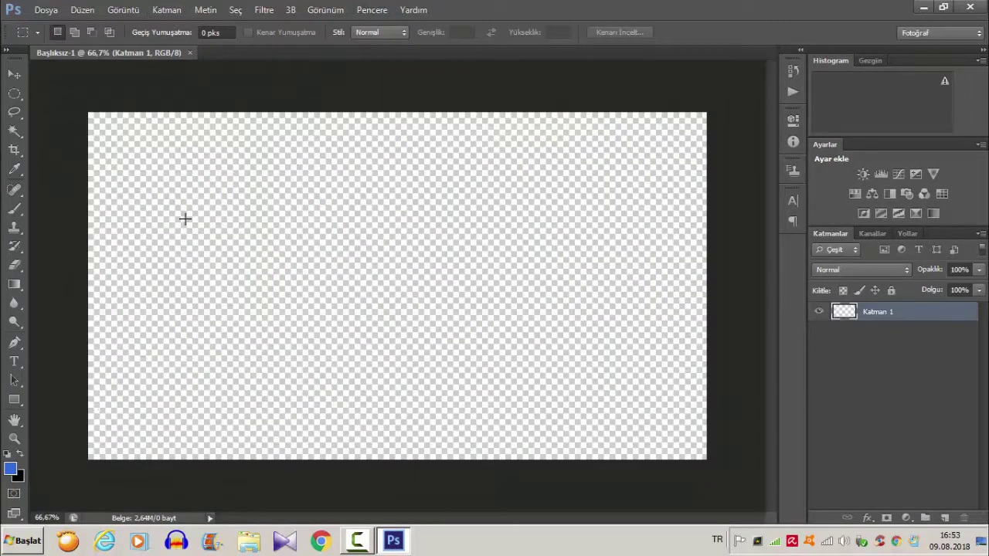
Search Google Images for 'overlay wall' wallpapers in the browser.
{"action": "left_click", "coordinate": [335, 547]}
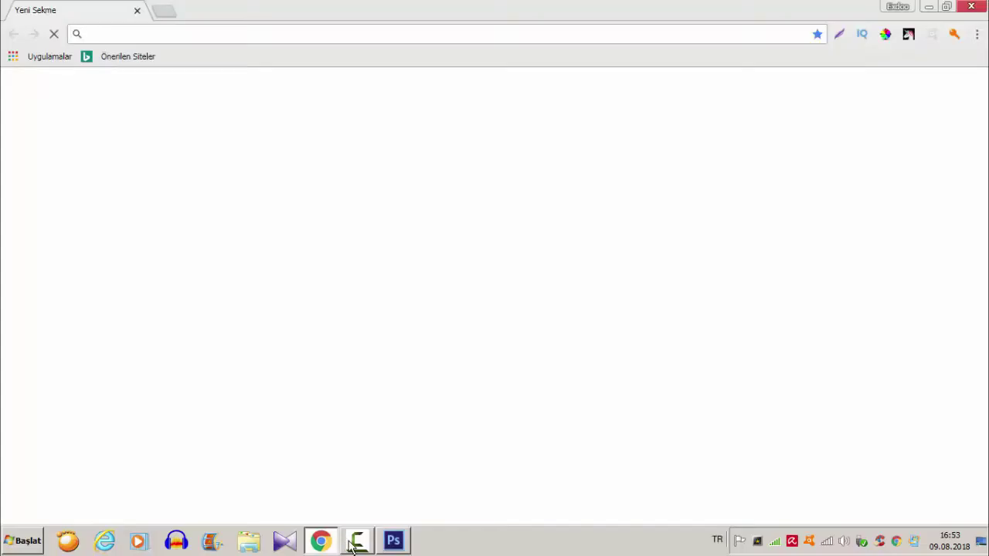
{"action": "type", "text": "overlay"}
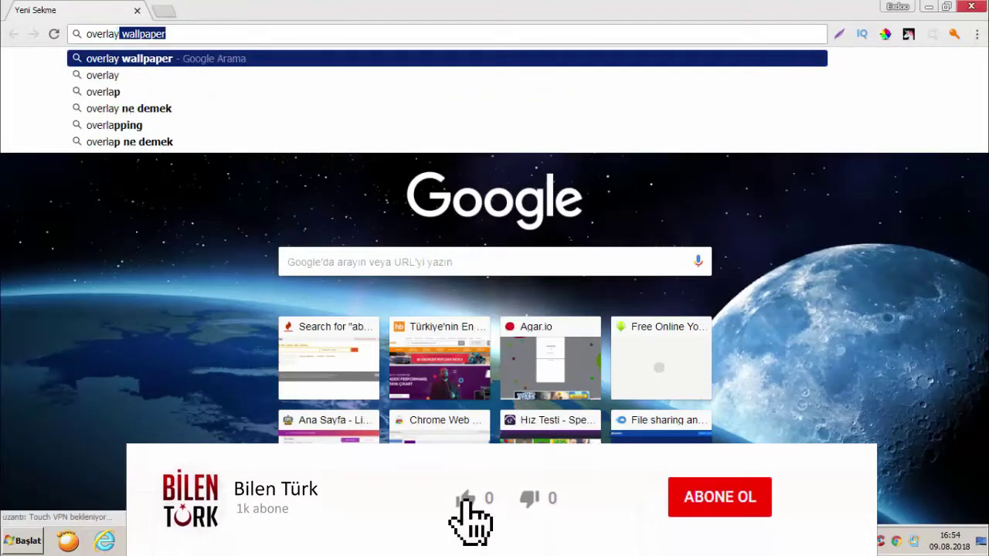
{"action": "type", "text": " wall"}
{"action": "key", "text": "Return"}
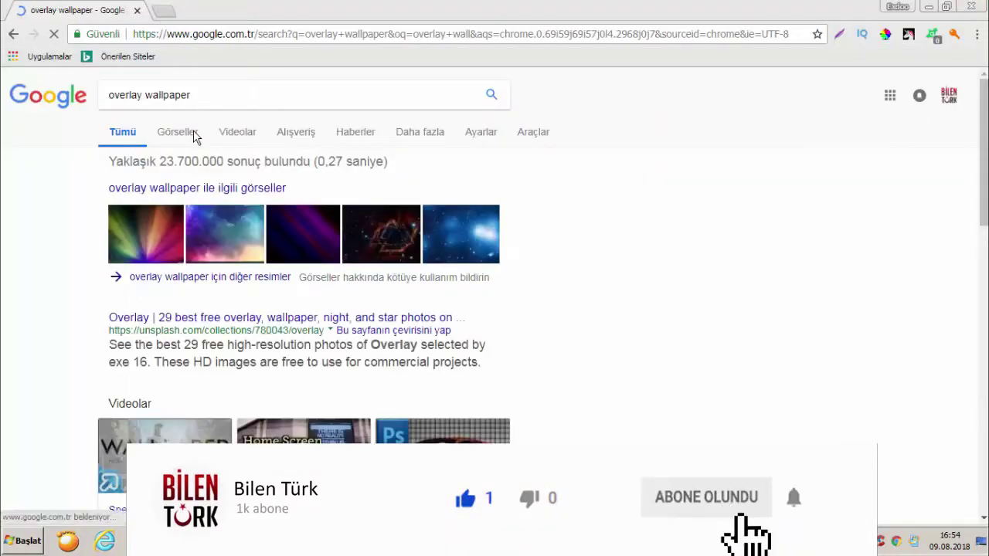
{"action": "left_click", "coordinate": [181, 134]}
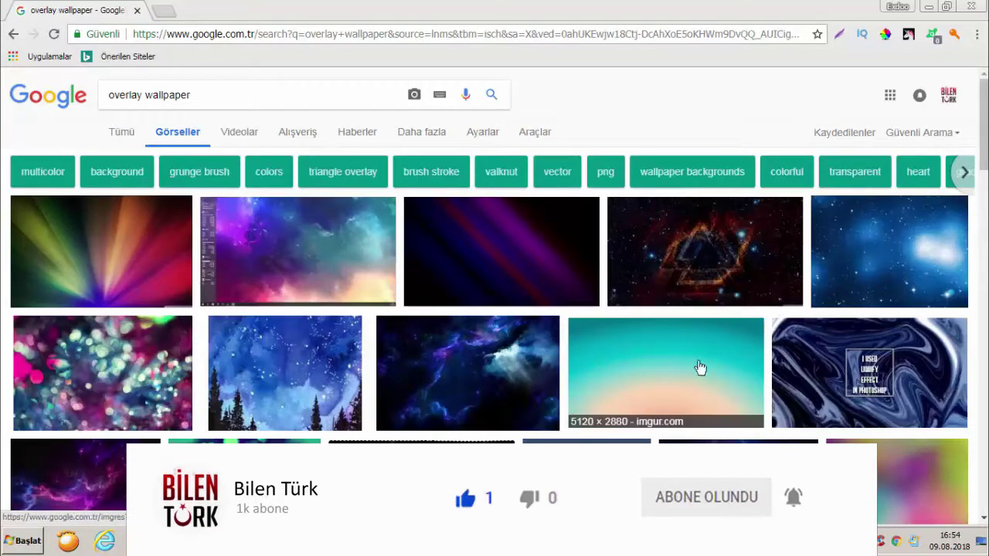
Save the teal-to-peach gradient wallpaper to disk as indir (11).jpg.
{"action": "left_click", "coordinate": [724, 372]}
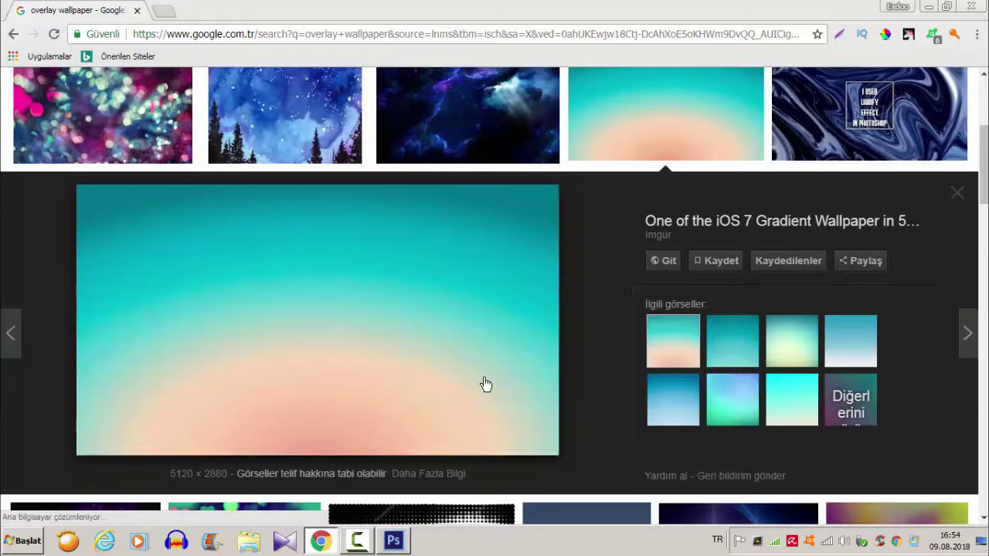
{"action": "right_click", "coordinate": [401, 317]}
{"action": "left_click", "coordinate": [466, 439]}
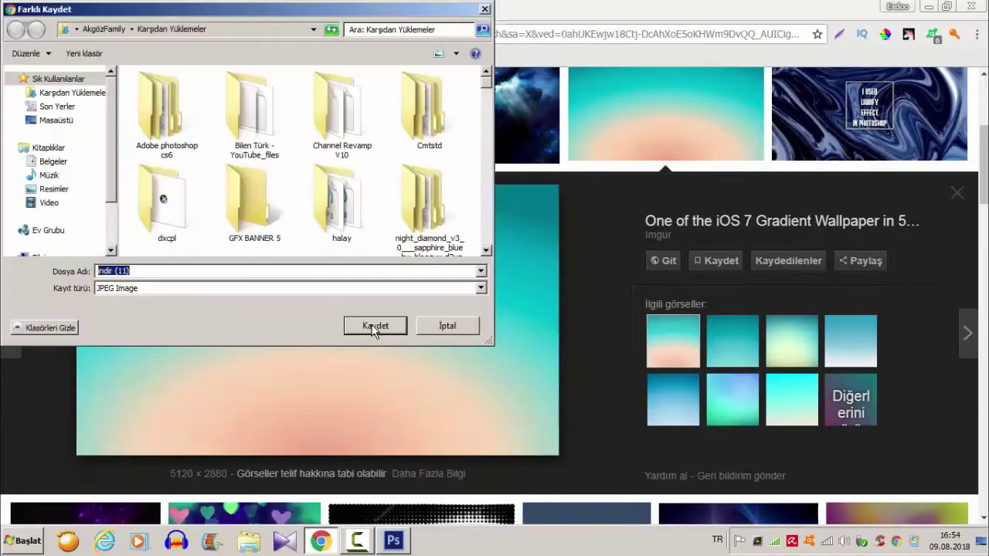
{"action": "left_click", "coordinate": [373, 325]}
{"action": "right_click", "coordinate": [337, 408]}
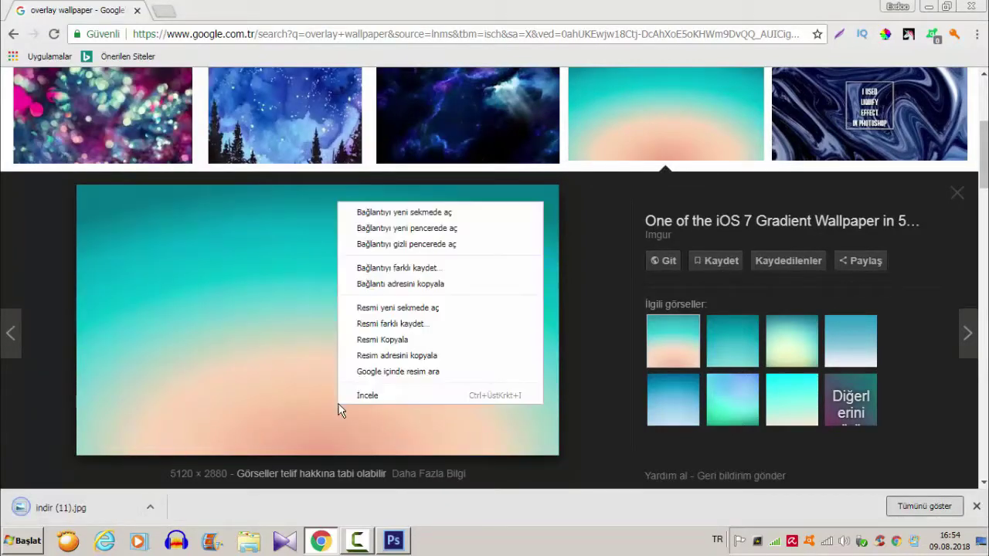
{"action": "left_click", "coordinate": [343, 323]}
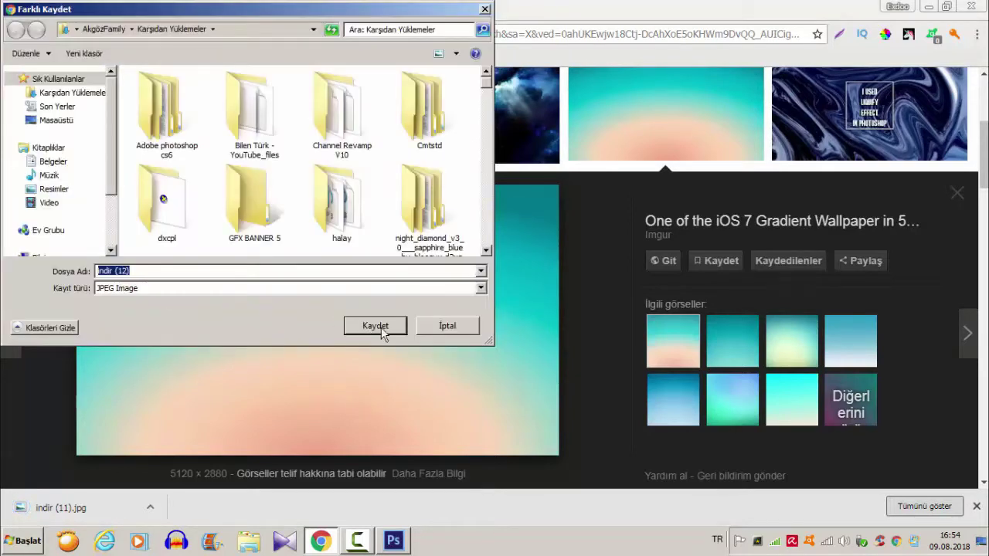
{"action": "left_click", "coordinate": [448, 327]}
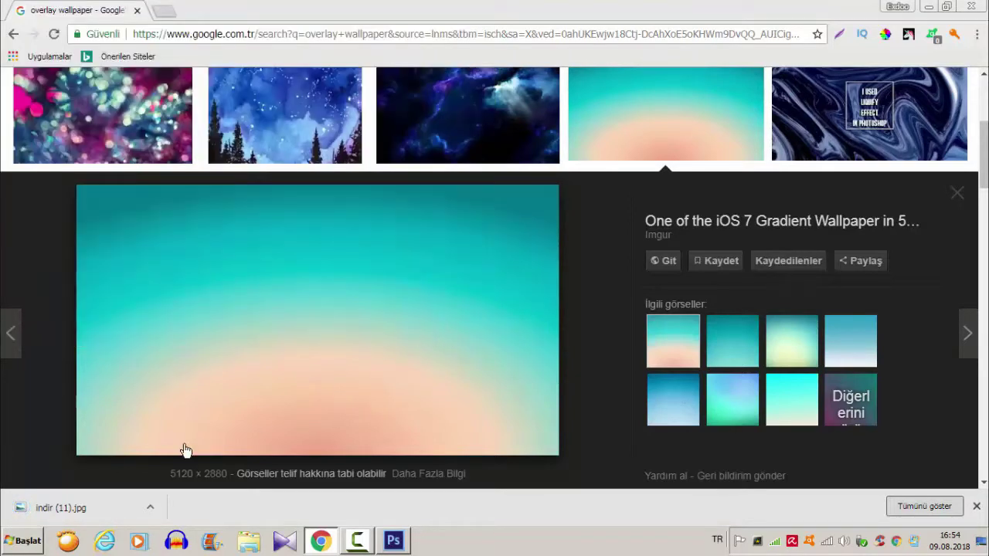
{"action": "left_click", "coordinate": [394, 540]}
Browse the Open dialog to the Karşıdan Yüklemeler downloads folder.
{"action": "left_click", "coordinate": [45, 9]}
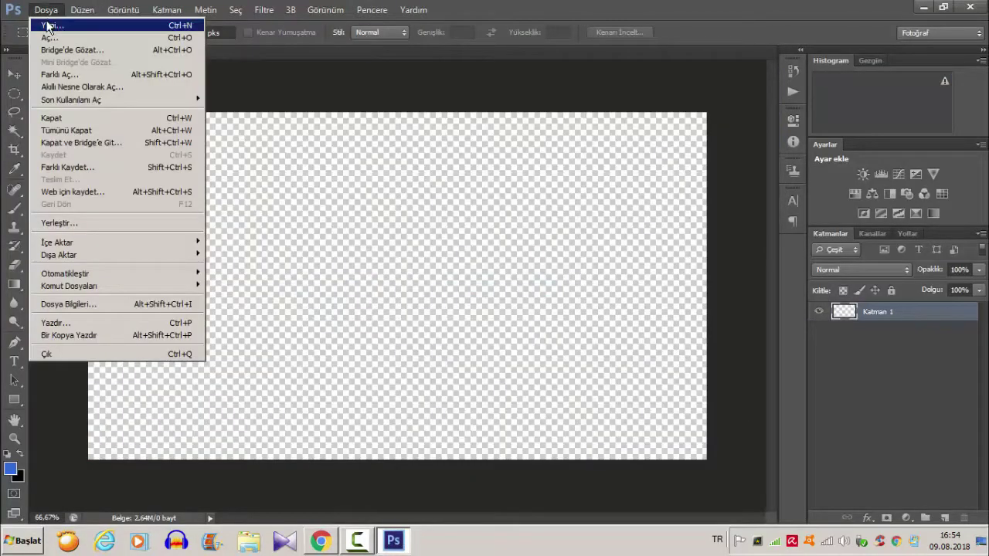
{"action": "left_click", "coordinate": [72, 34]}
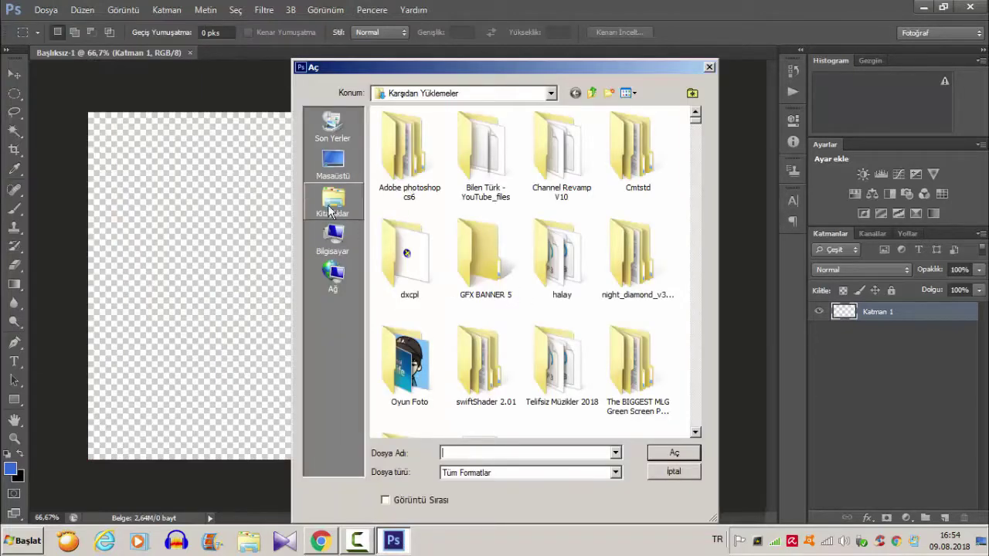
{"action": "left_click", "coordinate": [333, 164]}
{"action": "left_click", "coordinate": [333, 203]}
{"action": "left_click", "coordinate": [333, 164]}
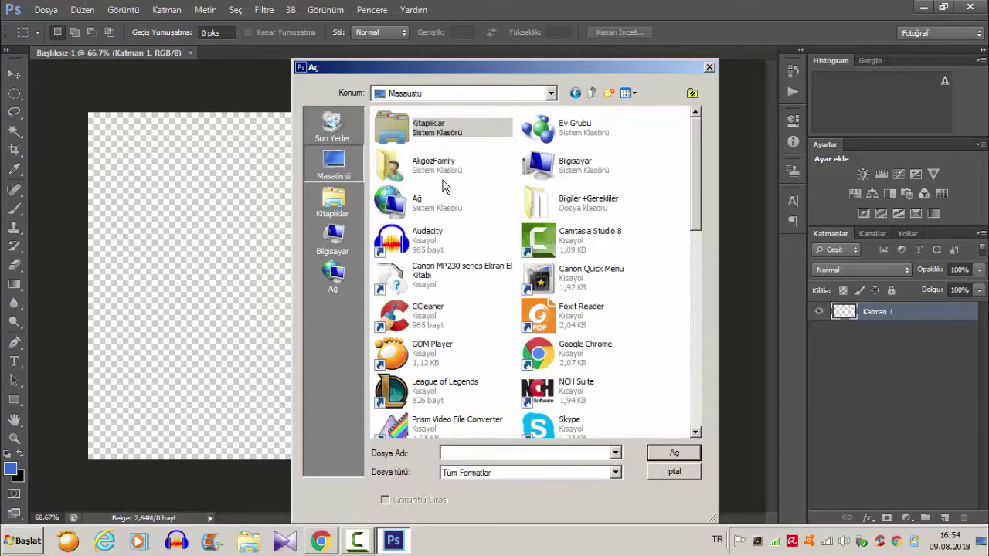
{"action": "double_click", "coordinate": [445, 172]}
{"action": "double_click", "coordinate": [454, 208]}
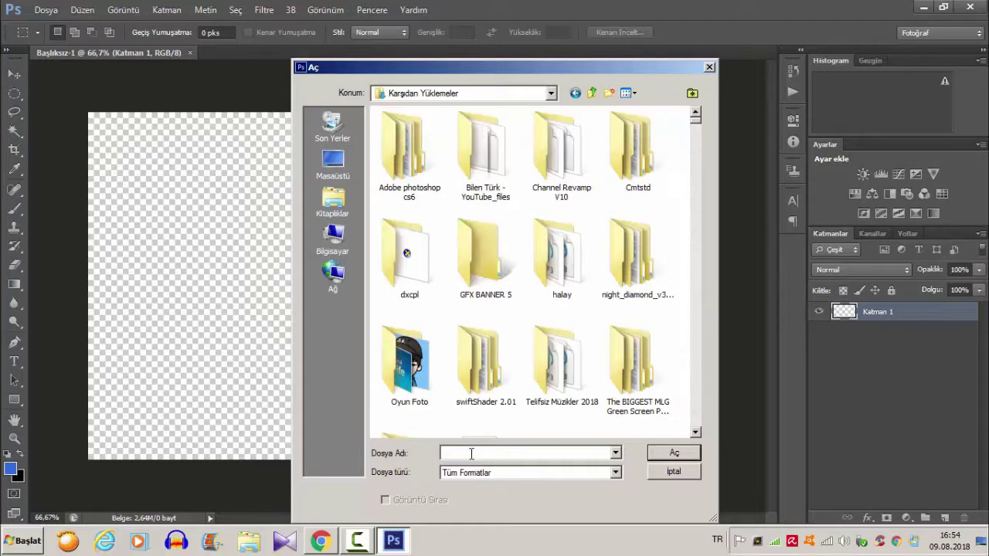
Open indir (11).jpg in Photoshop and select the Move tool.
{"action": "type", "text": "indir"}
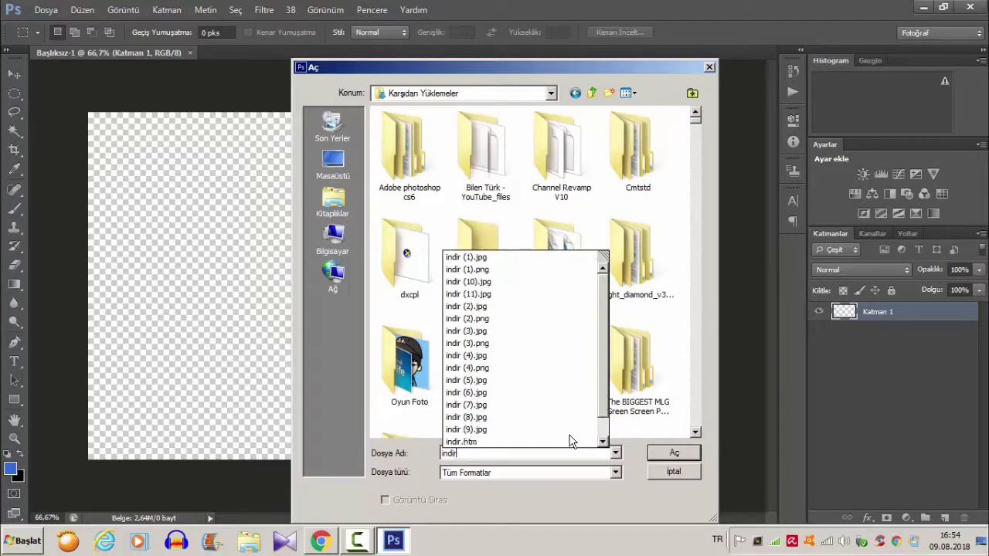
{"action": "left_click", "coordinate": [331, 543]}
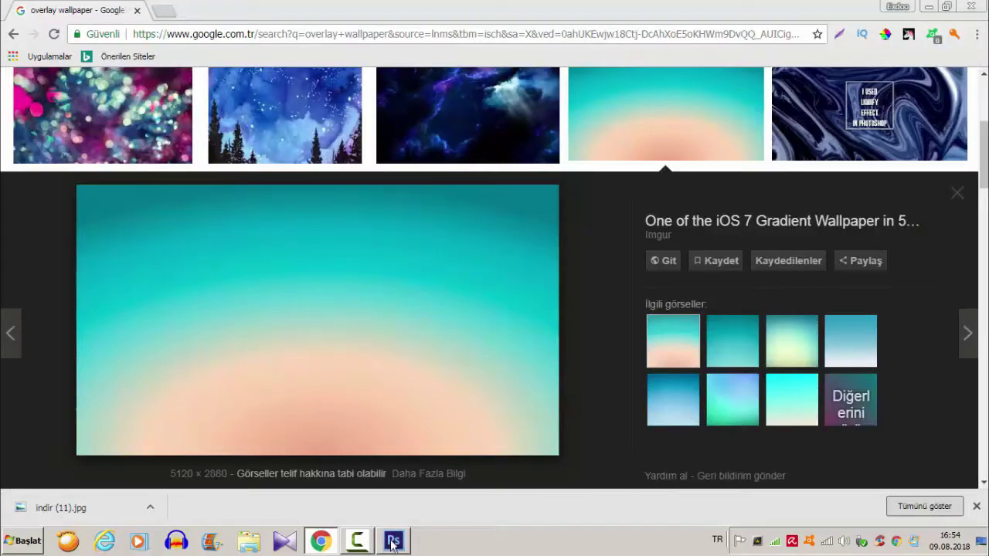
{"action": "left_click", "coordinate": [393, 542]}
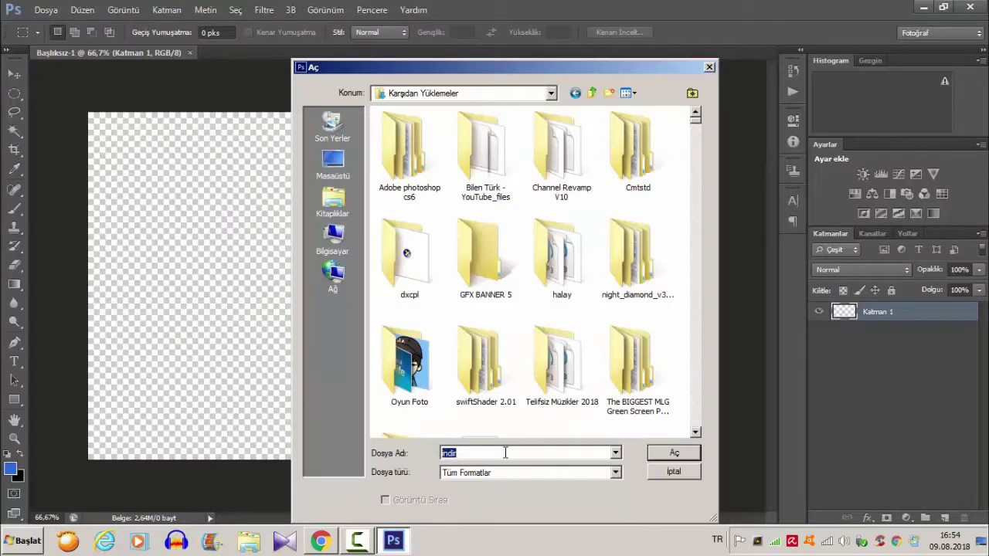
{"action": "key", "text": "BackSpace"}
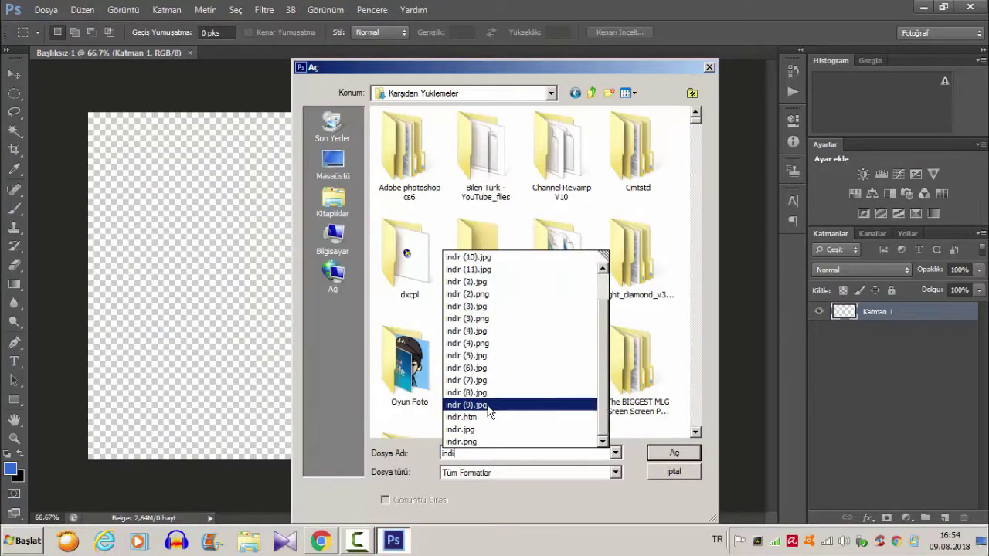
{"action": "left_click", "coordinate": [516, 307]}
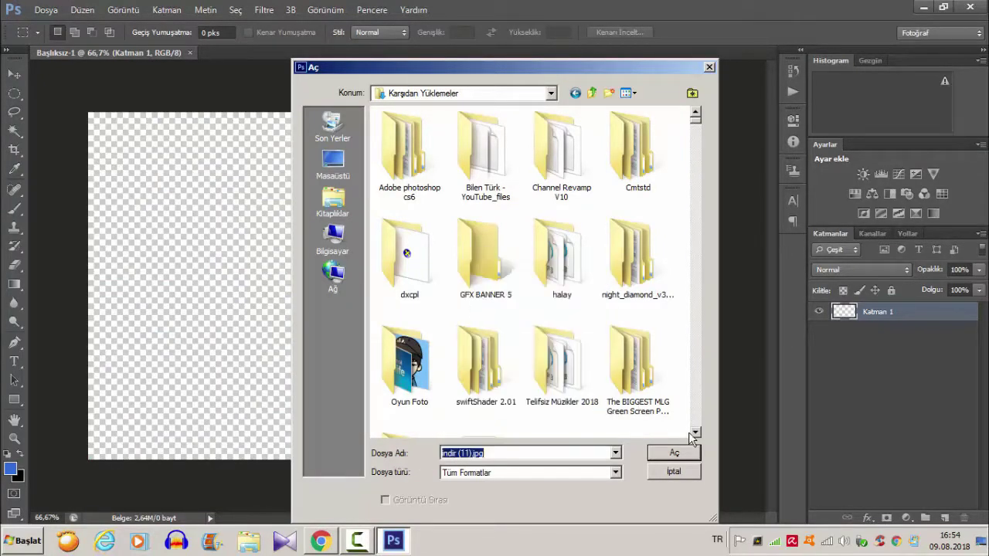
{"action": "left_click", "coordinate": [655, 456]}
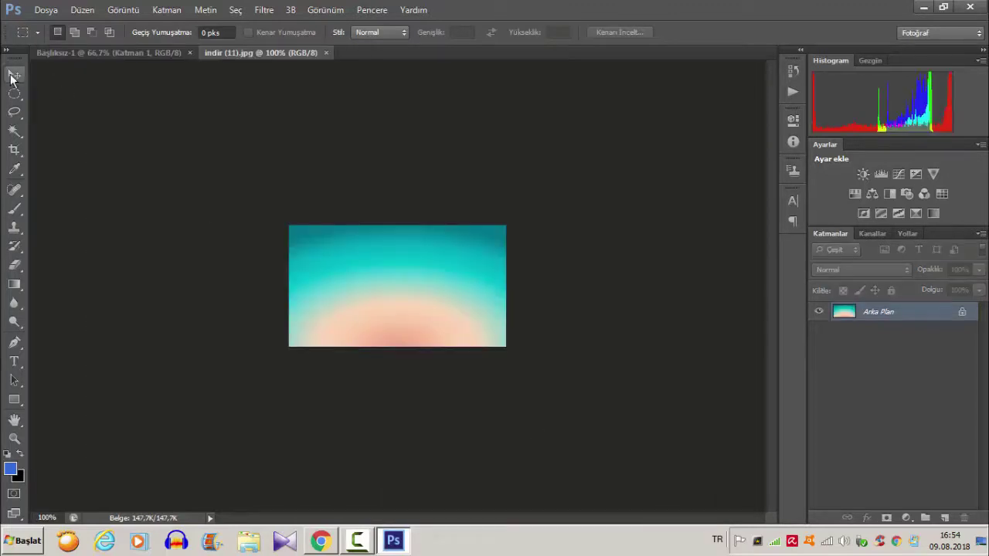
{"action": "left_click", "coordinate": [14, 74]}
Unlock the gradient image's Background layer, turning it into Katman 0.
{"action": "mouse_move", "coordinate": [333, 235]}
{"action": "left_mouse_down"}
{"action": "mouse_move", "coordinate": [333, 271]}
{"action": "mouse_move", "coordinate": [205, 113]}
{"action": "left_mouse_up"}
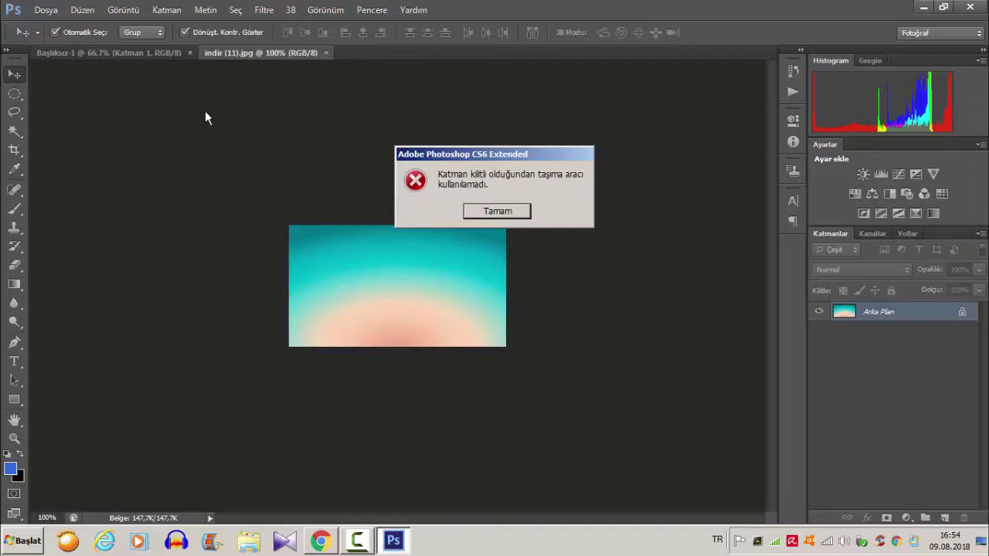
{"action": "left_click", "coordinate": [509, 213]}
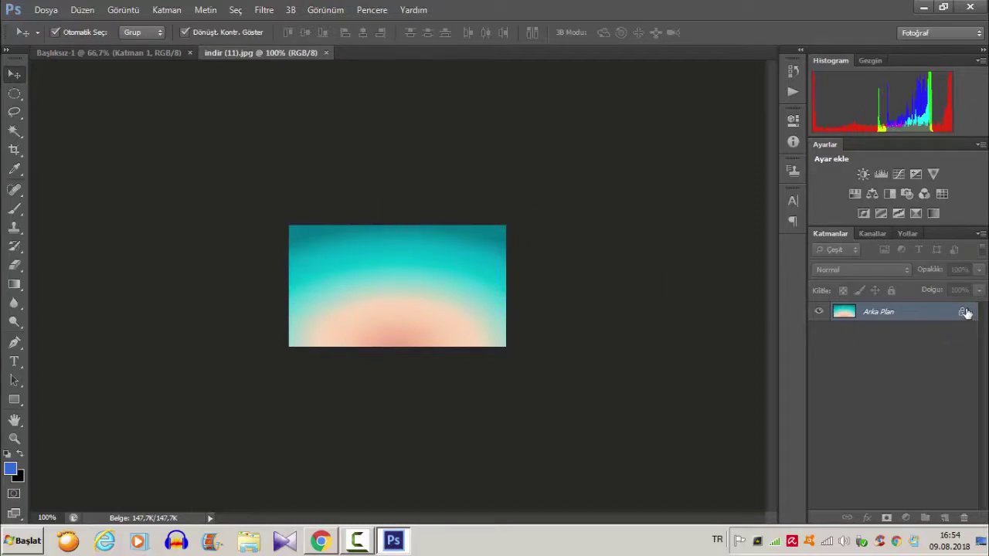
{"action": "double_click", "coordinate": [892, 312]}
{"action": "left_click", "coordinate": [640, 169]}
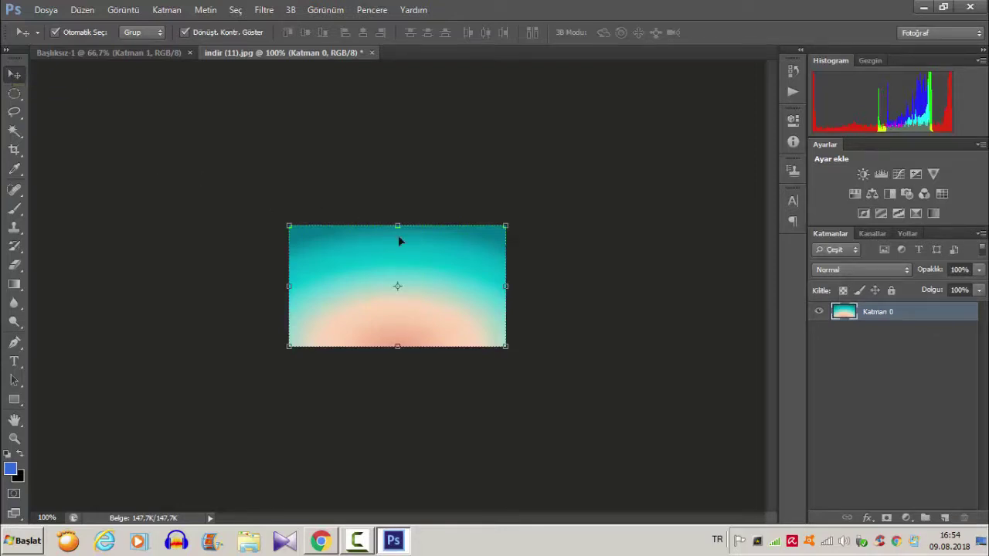
Drag the gradient into Başlıksız-1 and stretch it to fill the canvas.
{"action": "left_click_drag", "start_coordinate": [455, 298], "coordinate": [163, 52]}
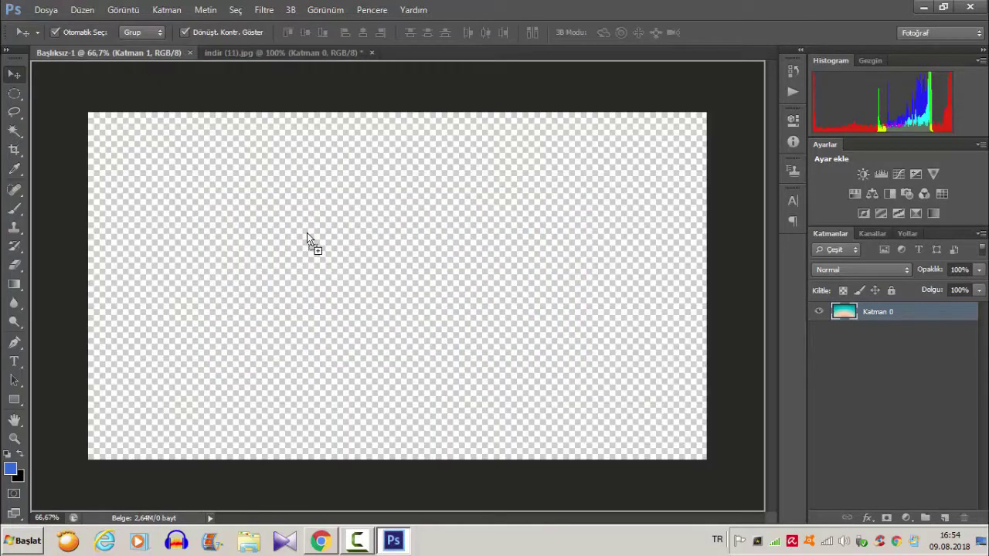
{"action": "mouse_move", "coordinate": [163, 52]}
{"action": "left_mouse_down"}
{"action": "mouse_move", "coordinate": [326, 255]}
{"action": "mouse_move", "coordinate": [704, 456]}
{"action": "left_mouse_up"}
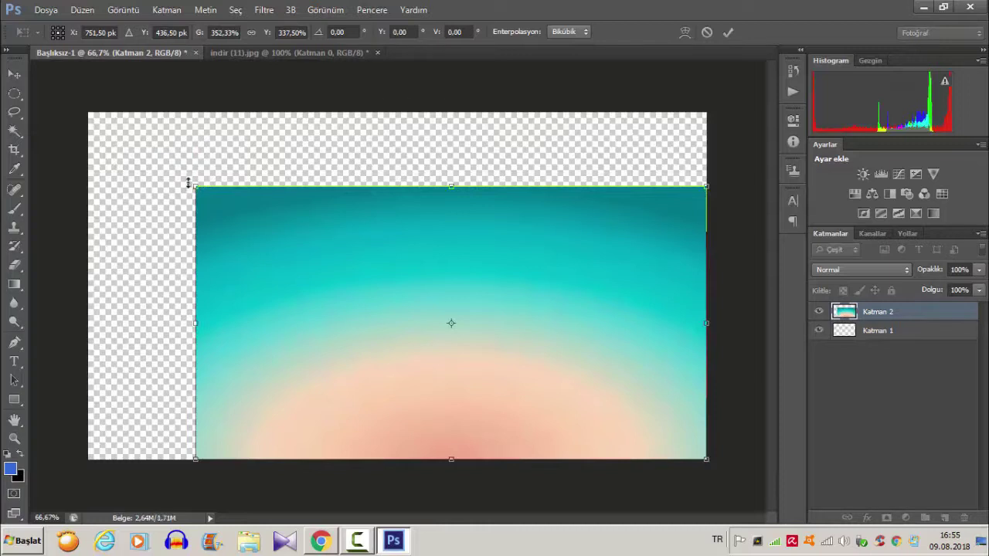
{"action": "left_click_drag", "start_coordinate": [188, 181], "coordinate": [88, 112]}
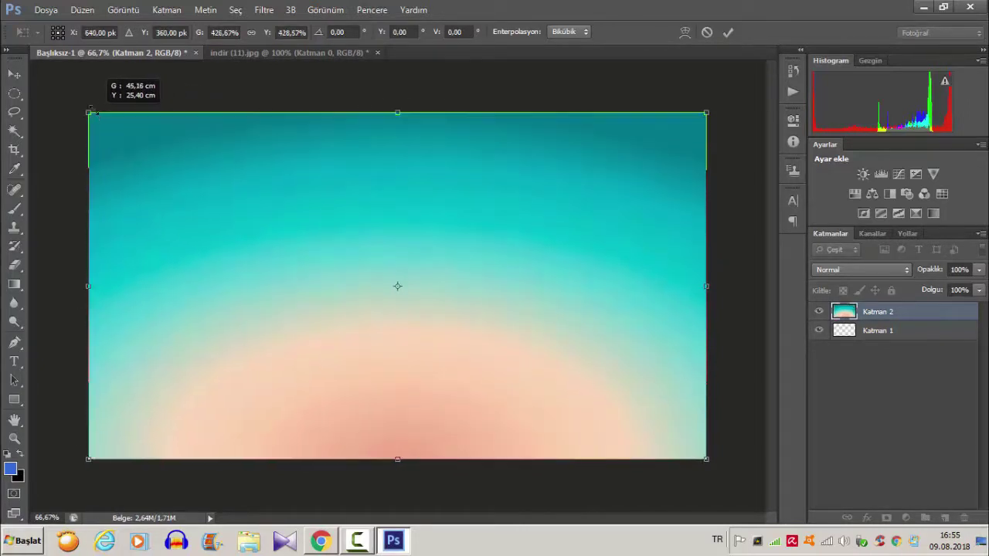
{"action": "left_click", "coordinate": [728, 32]}
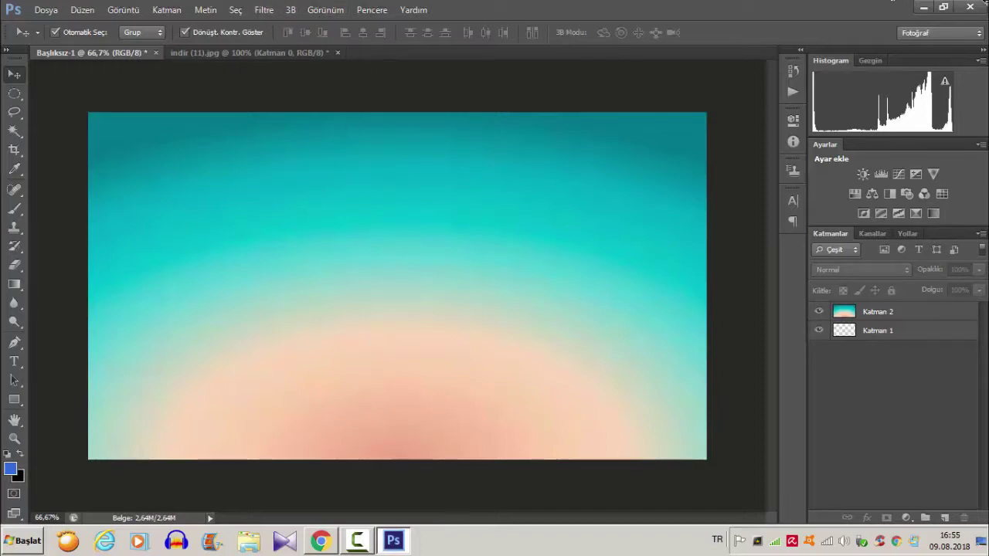
Open the Details tab of the Clash royale bölüm 1 video's properties.
{"action": "left_click", "coordinate": [924, 9]}
{"action": "left_click", "coordinate": [927, 10]}
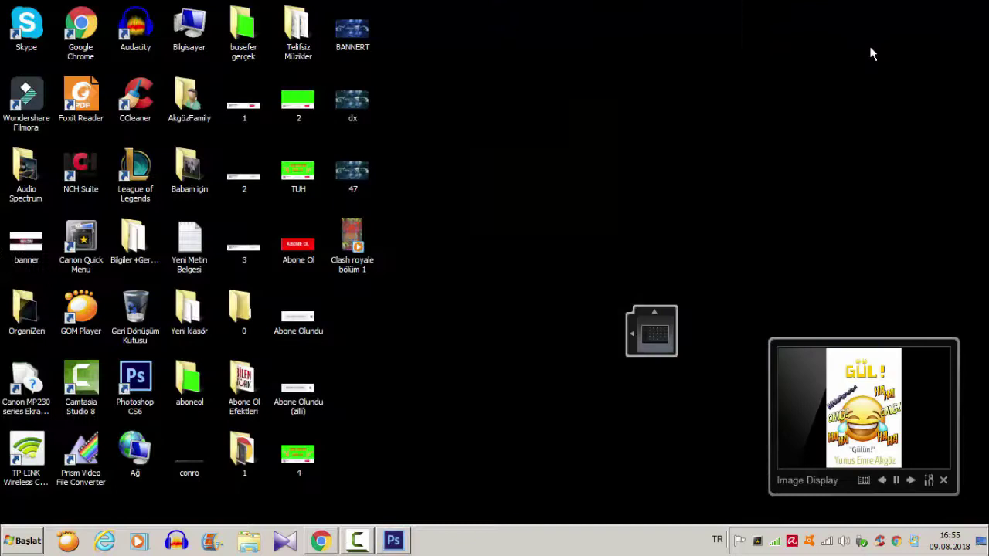
{"action": "left_click", "coordinate": [357, 244]}
{"action": "right_click", "coordinate": [353, 252]}
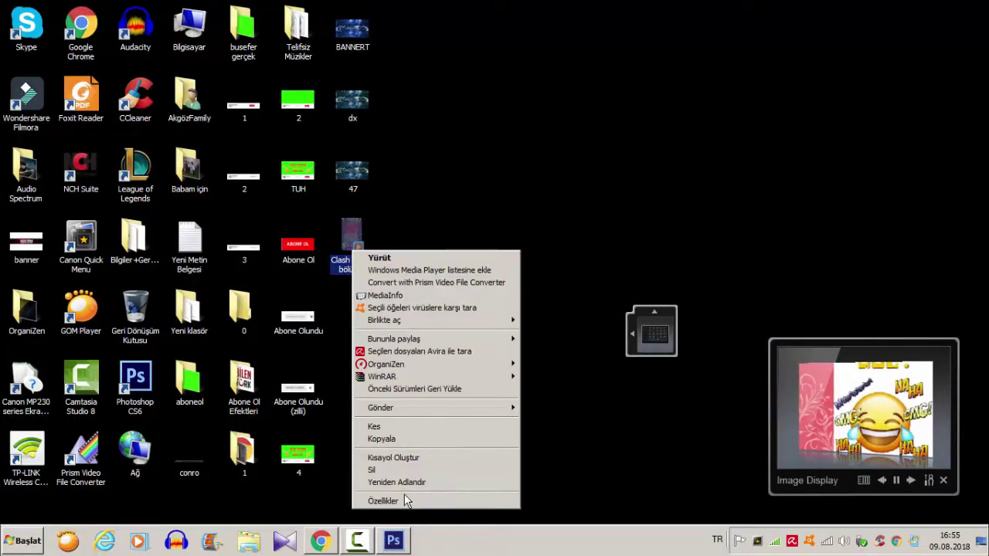
{"action": "left_click", "coordinate": [403, 495]}
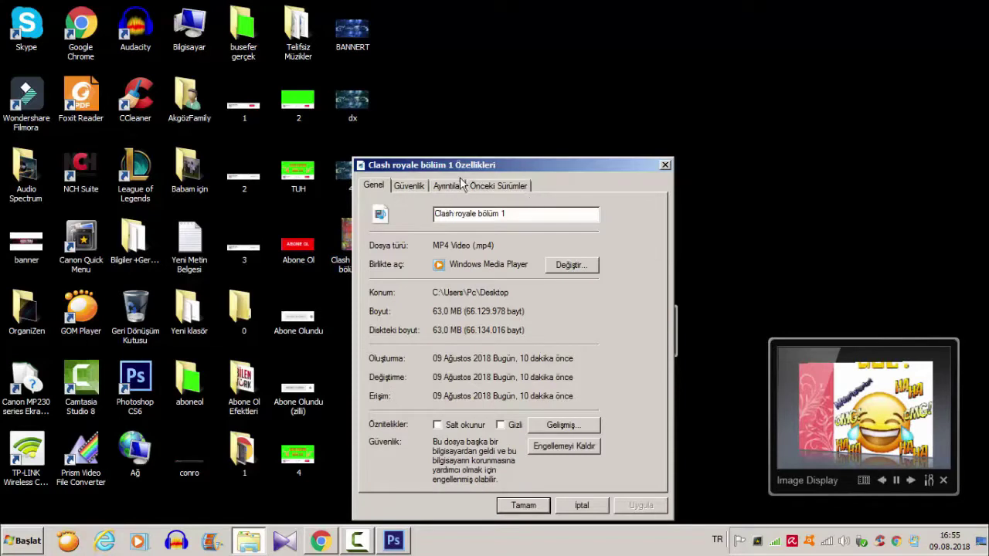
{"action": "left_click", "coordinate": [454, 185]}
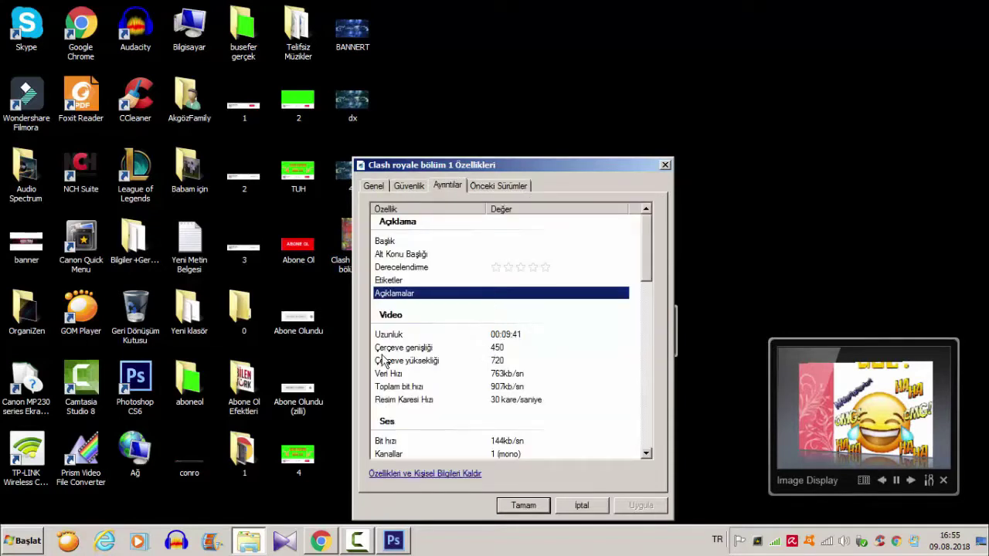
Read the video's frame size of 450 × 720, then return to Photoshop.
{"action": "left_click", "coordinate": [421, 352]}
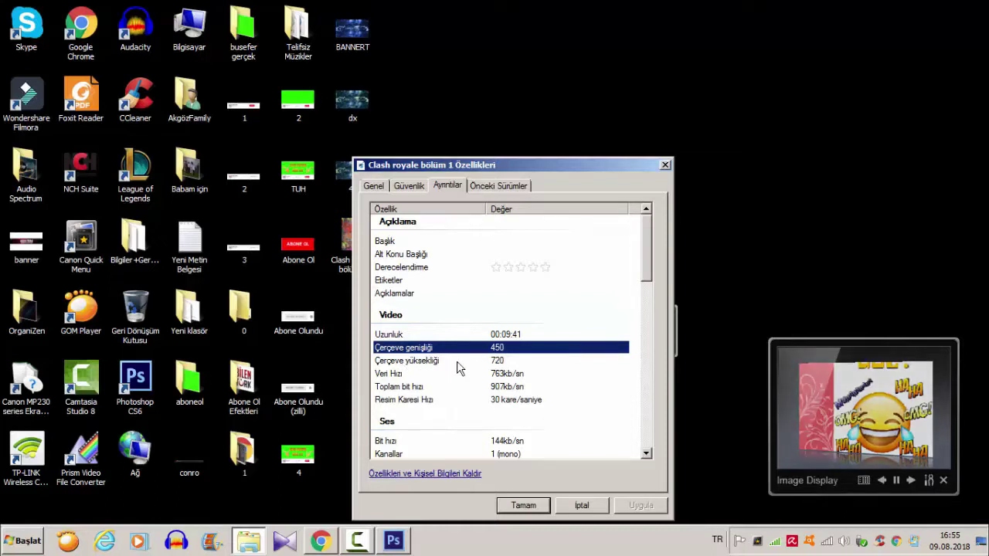
{"action": "left_click", "coordinate": [499, 363]}
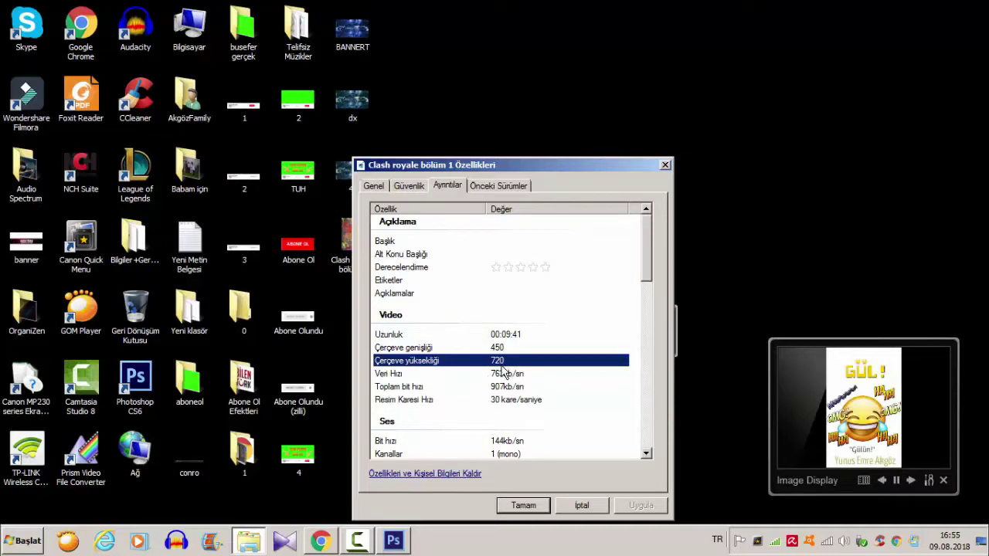
{"action": "left_click", "coordinate": [499, 352]}
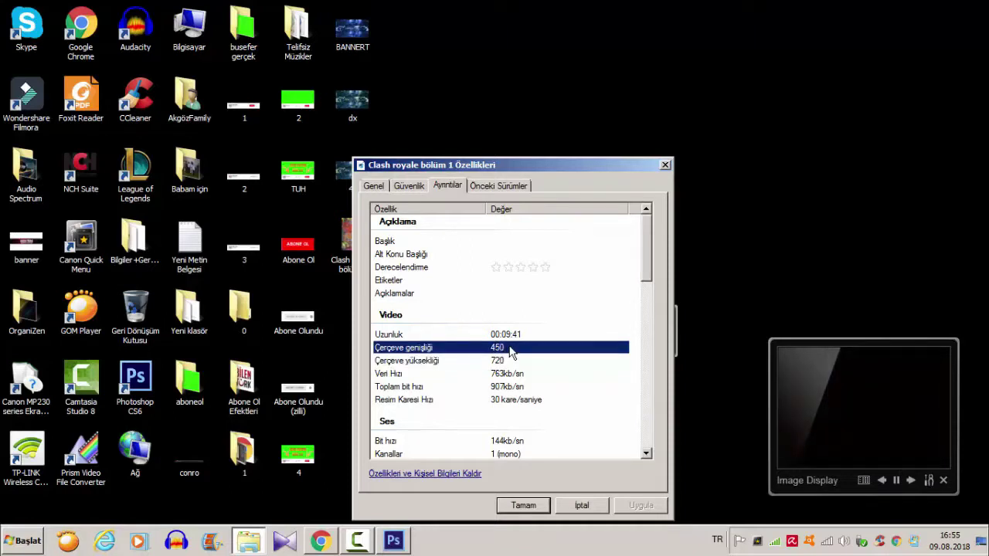
{"action": "left_click", "coordinate": [508, 361]}
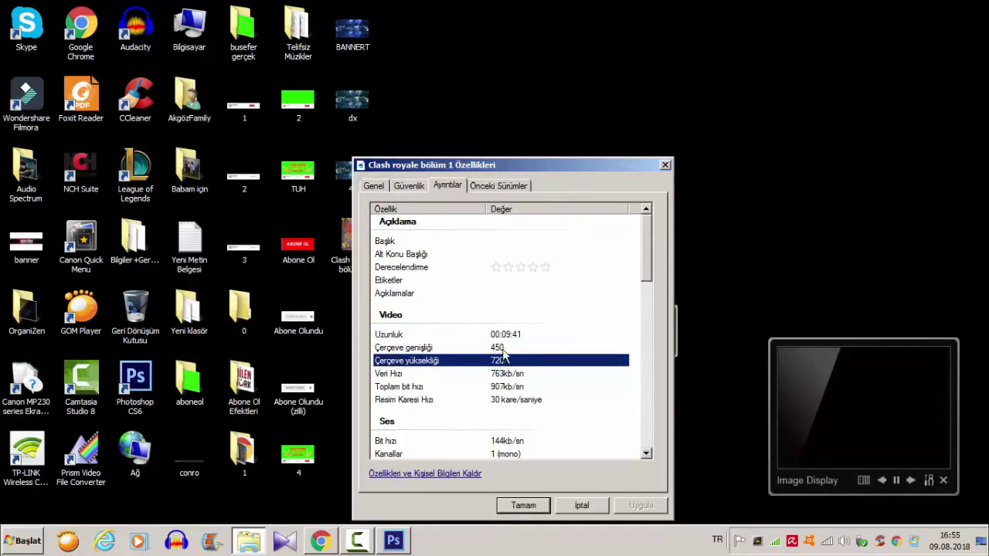
{"action": "left_click", "coordinate": [502, 349]}
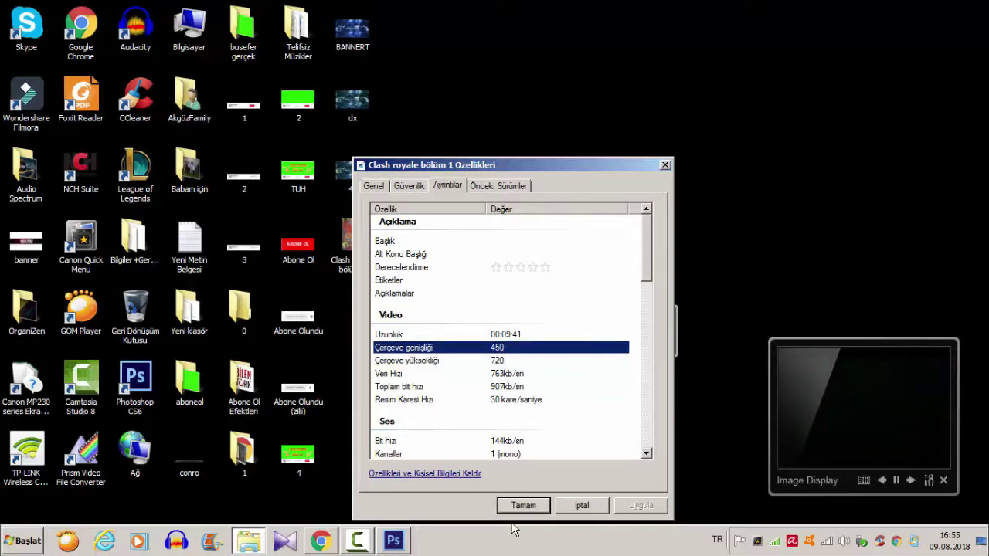
{"action": "left_click", "coordinate": [665, 164]}
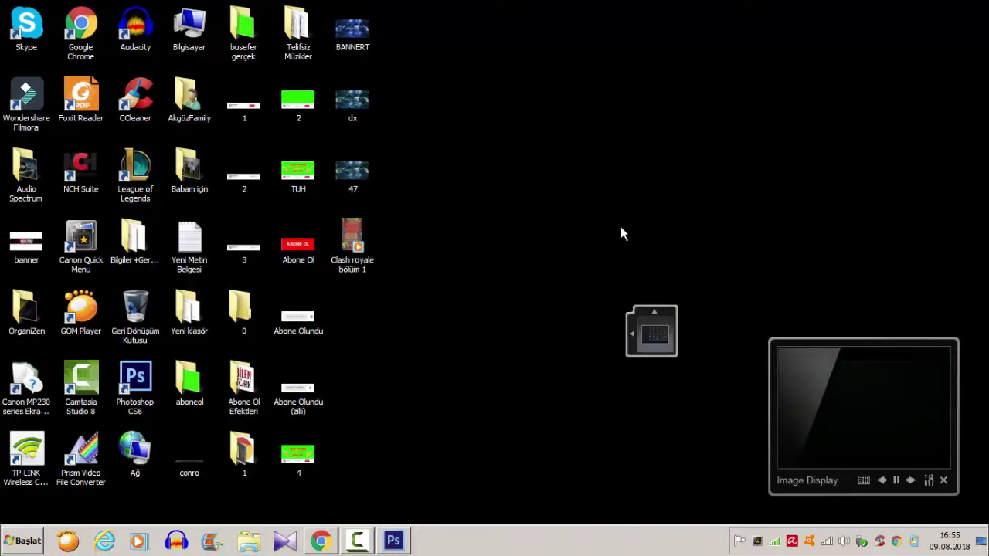
{"action": "left_click", "coordinate": [394, 540]}
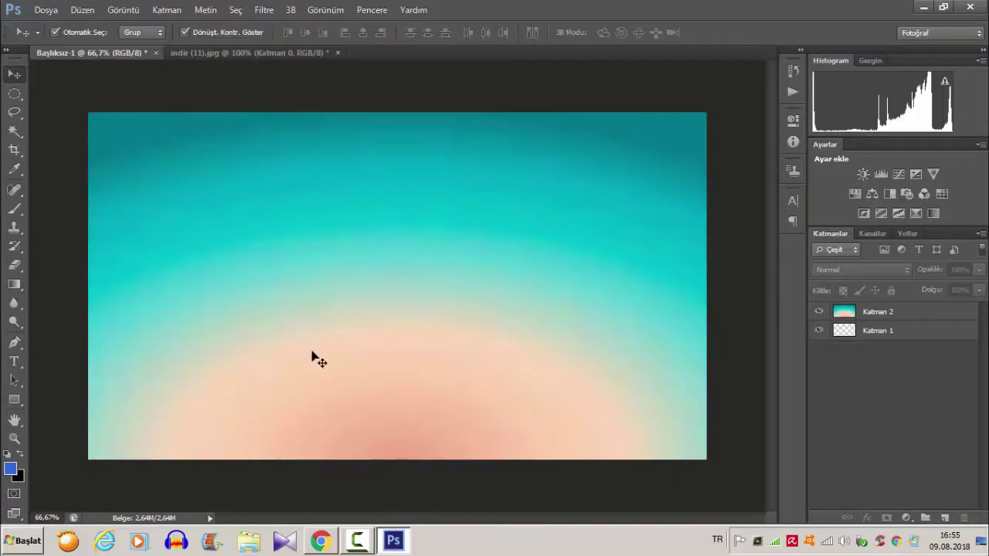
Create a 450 × 720 pixel document filled with the black background colour.
{"action": "left_click", "coordinate": [46, 10]}
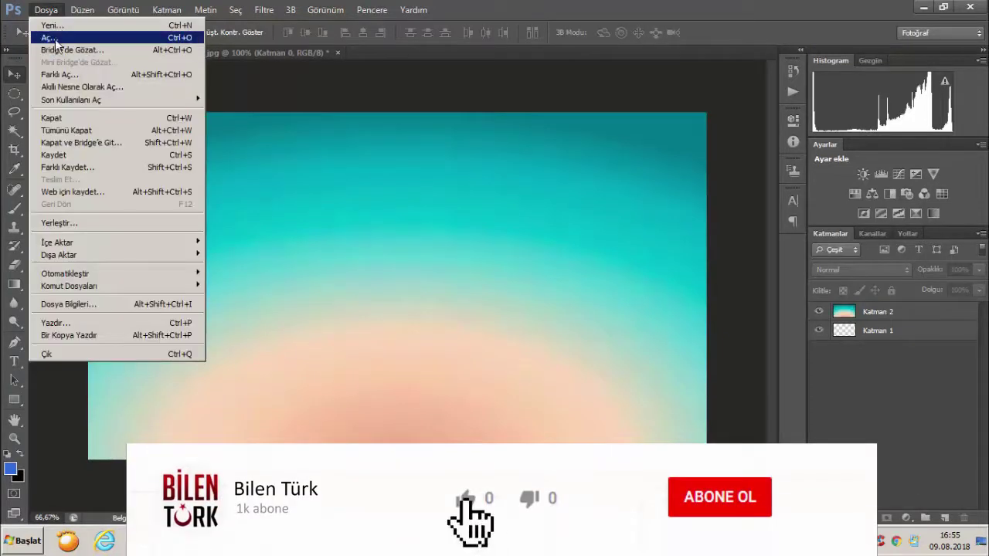
{"action": "left_click", "coordinate": [55, 27]}
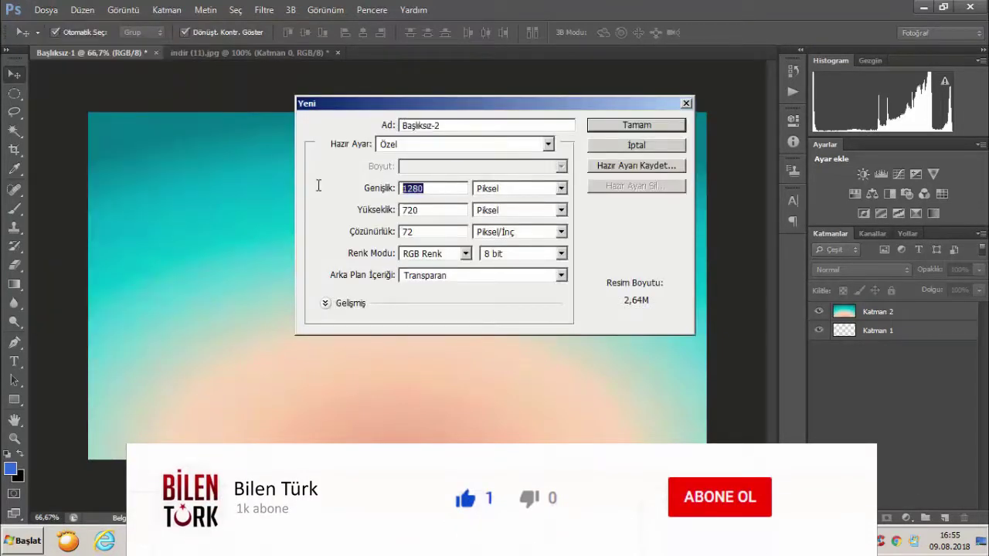
{"action": "type", "text": "450"}
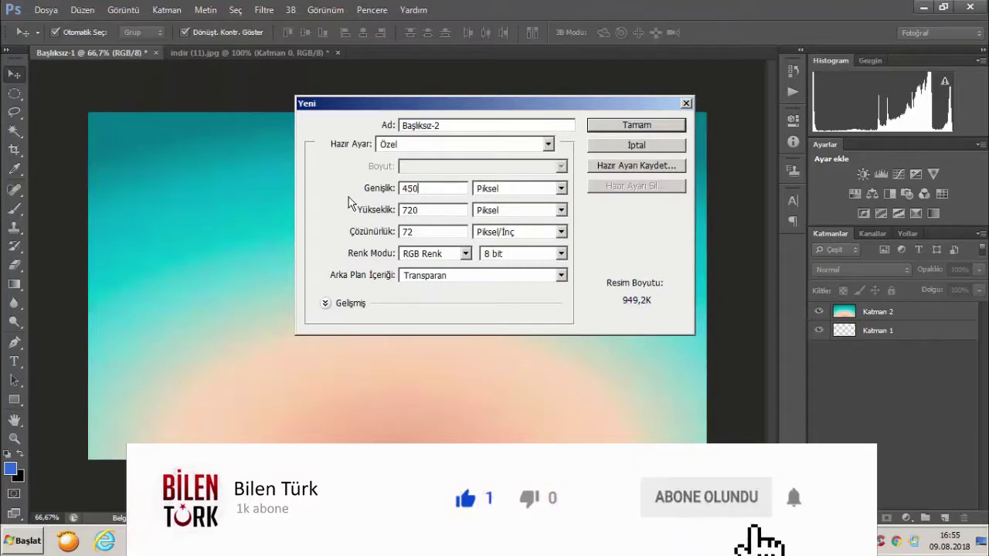
{"action": "left_click", "coordinate": [526, 275]}
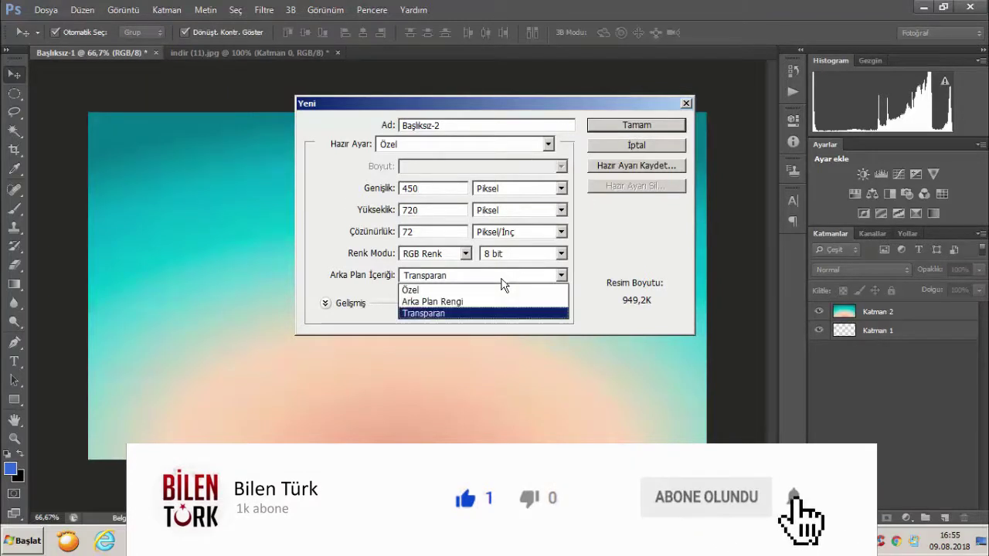
{"action": "left_click", "coordinate": [463, 302]}
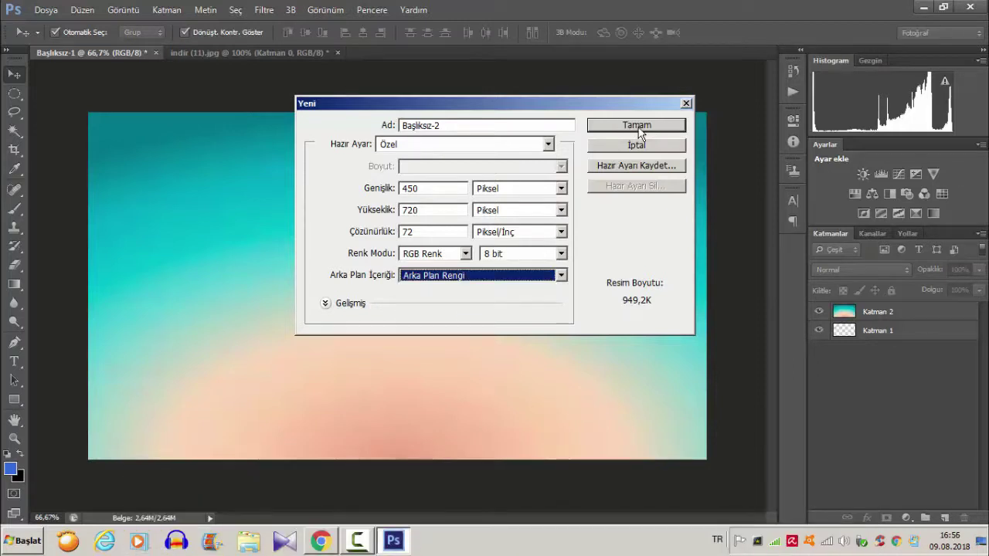
{"action": "left_click", "coordinate": [636, 125]}
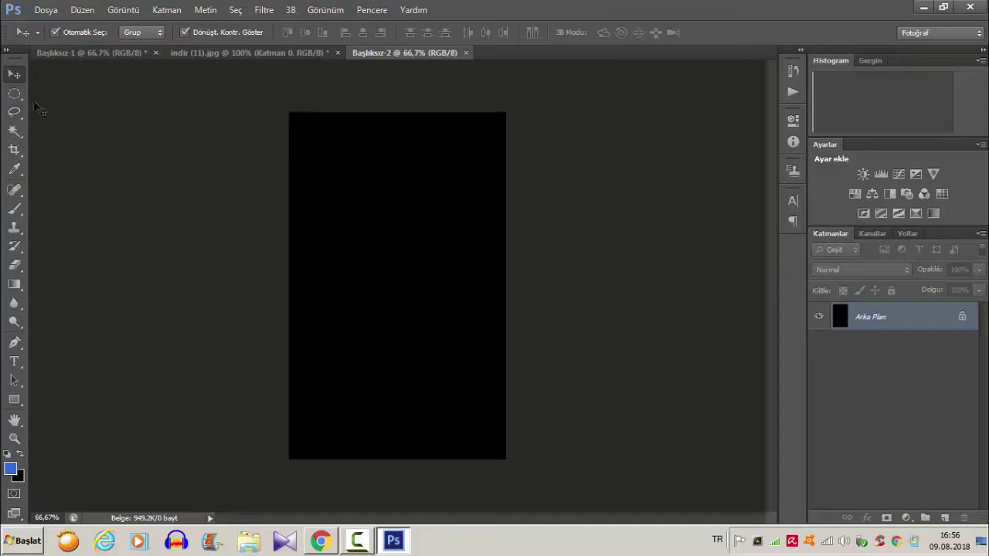
Drag the black 450 × 720 layer into the centre of Başlıksız-1.
{"action": "left_click", "coordinate": [112, 53]}
{"action": "mouse_move", "coordinate": [237, 179]}
{"action": "left_mouse_down"}
{"action": "mouse_move", "coordinate": [401, 303]}
{"action": "mouse_move", "coordinate": [378, 331]}
{"action": "left_mouse_up"}
{"action": "right_click", "coordinate": [377, 330]}
{"action": "left_click", "coordinate": [334, 378]}
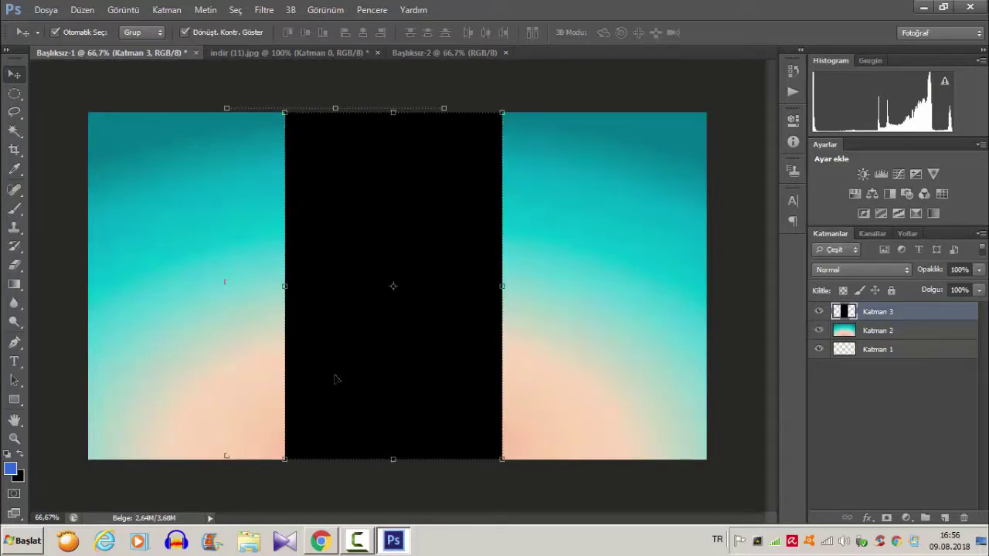
Free Transform the black rectangle layer Katman 3 and commit it.
{"action": "key", "text": "ctrl+t"}
{"action": "right_click", "coordinate": [440, 363]}
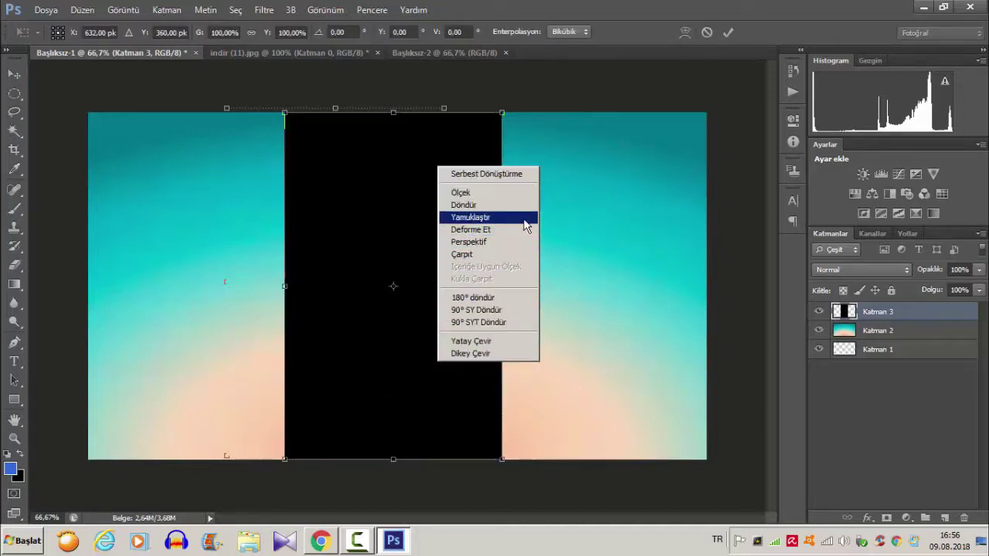
{"action": "left_click", "coordinate": [493, 244]}
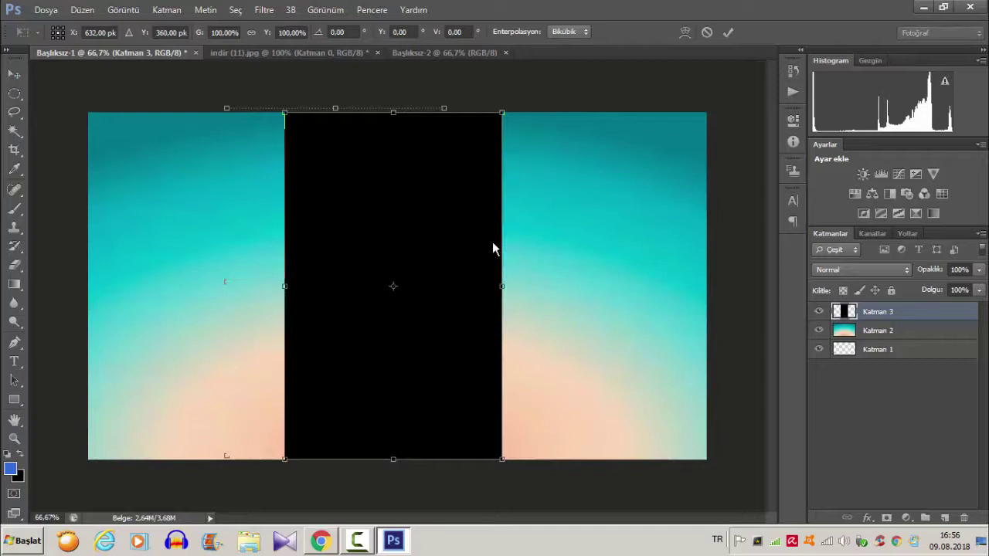
{"action": "right_click", "coordinate": [445, 272]}
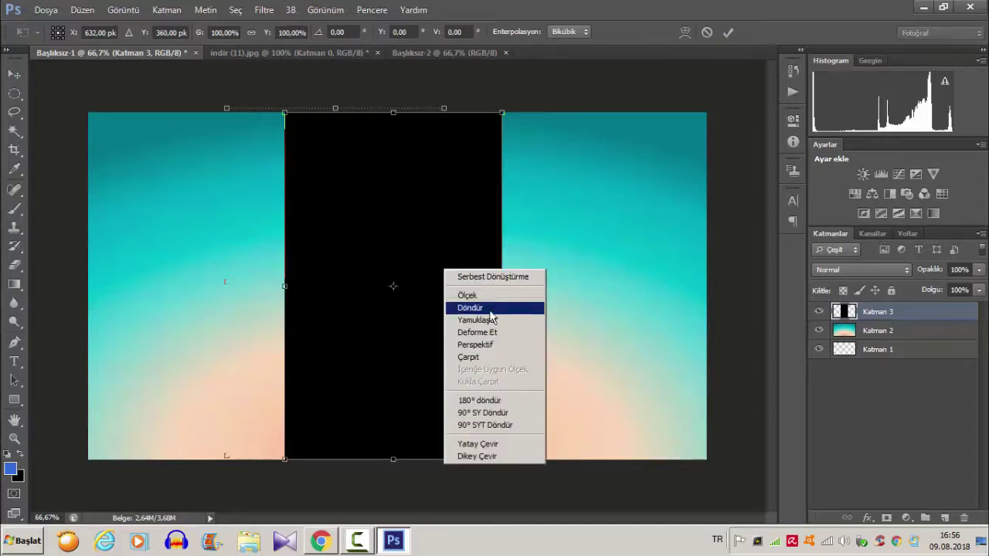
{"action": "left_click", "coordinate": [532, 506]}
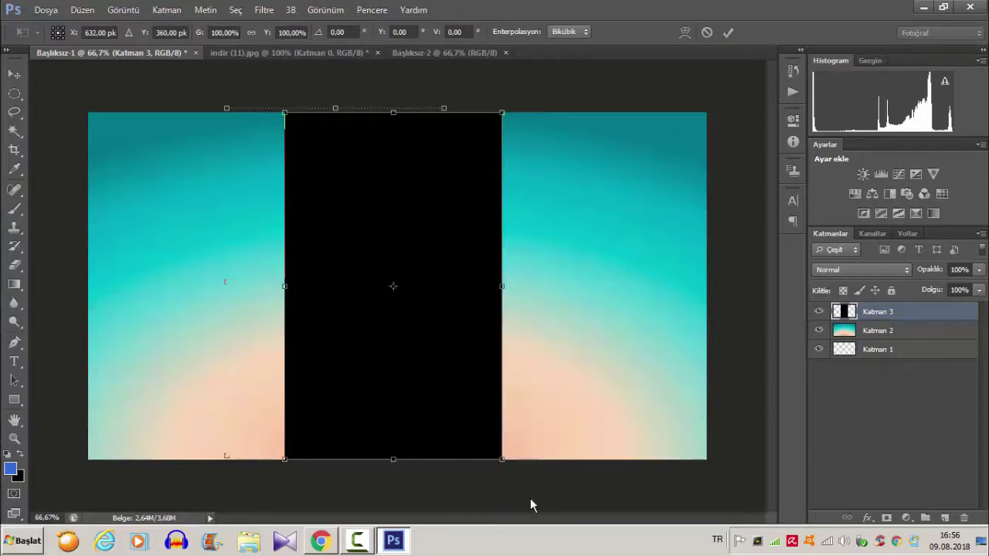
{"action": "left_click", "coordinate": [728, 32]}
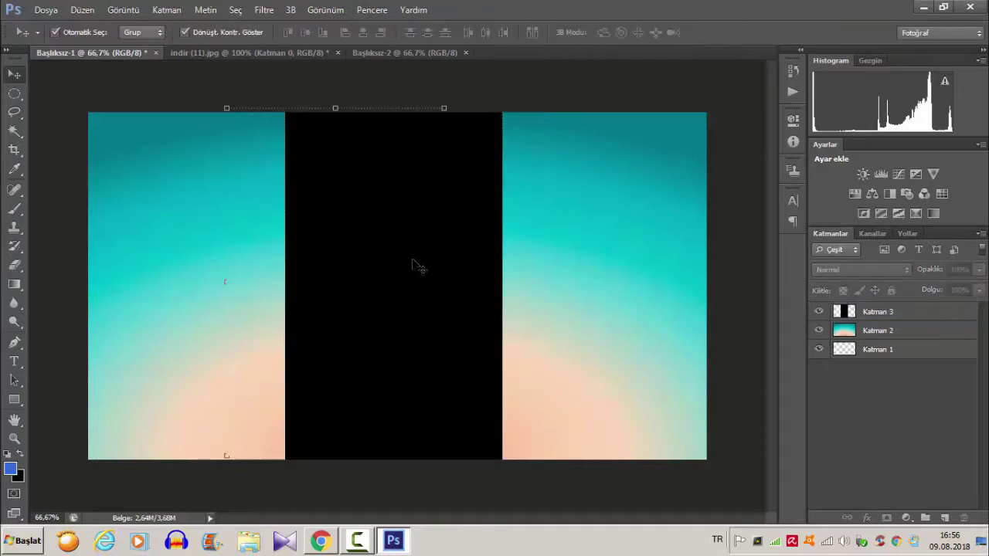
Reposition the black Katman 3 strip slightly left of the canvas centre.
{"action": "left_click_drag", "start_coordinate": [409, 265], "coordinate": [234, 254]}
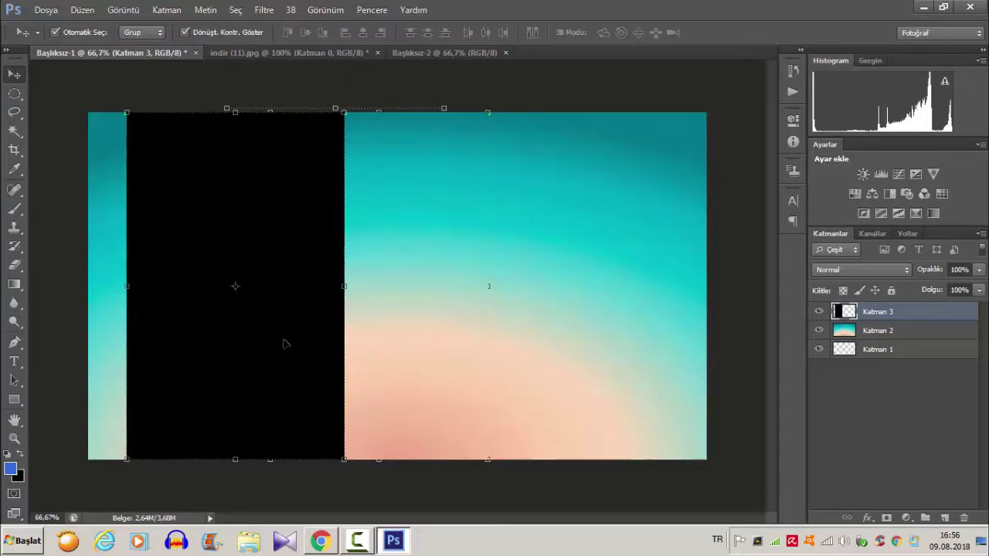
{"action": "left_click_drag", "start_coordinate": [285, 344], "coordinate": [444, 345]}
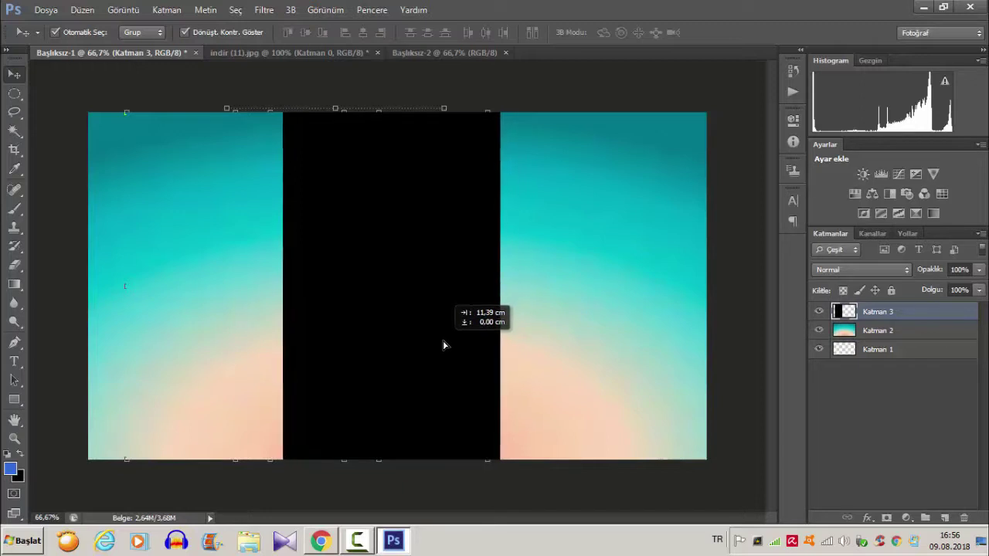
{"action": "left_click_drag", "start_coordinate": [443, 345], "coordinate": [437, 345]}
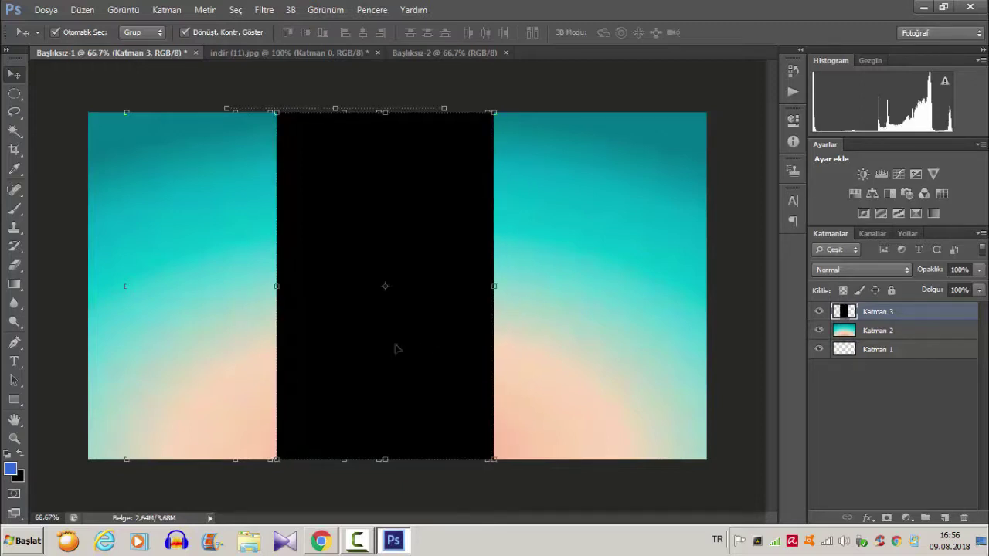
Select gradient layer Katman 2 and switch to the Rectangular Marquee tool.
{"action": "left_click", "coordinate": [66, 141]}
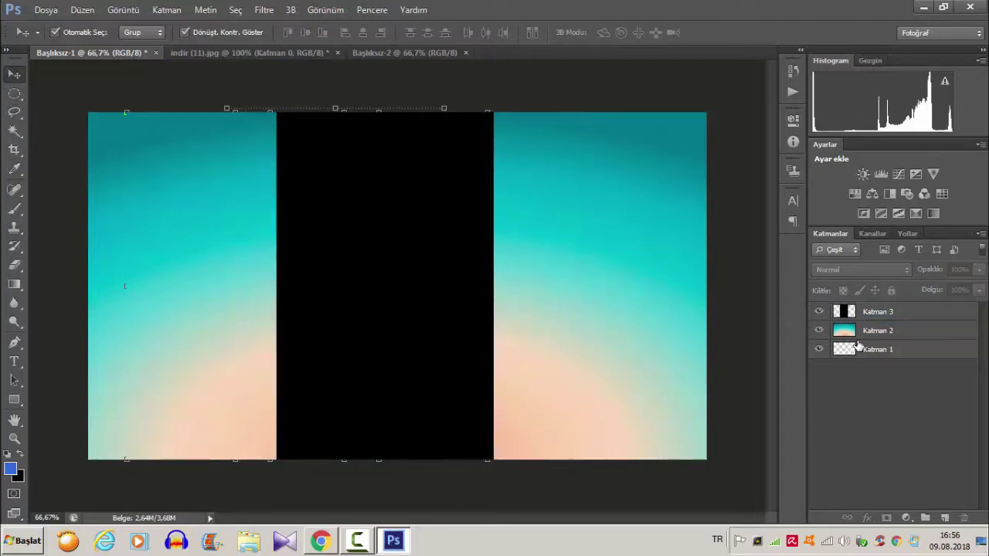
{"action": "left_click", "coordinate": [864, 334]}
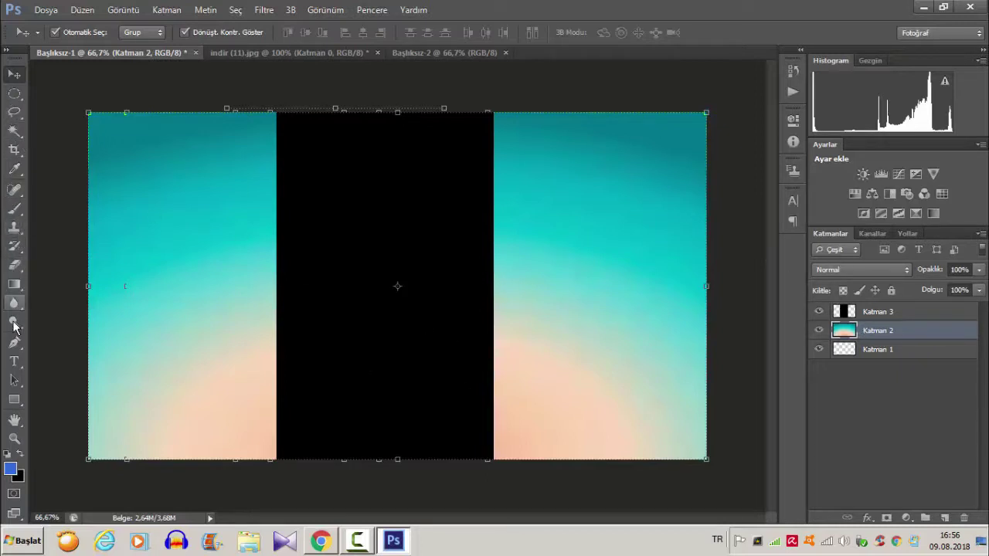
{"action": "left_click", "coordinate": [13, 96]}
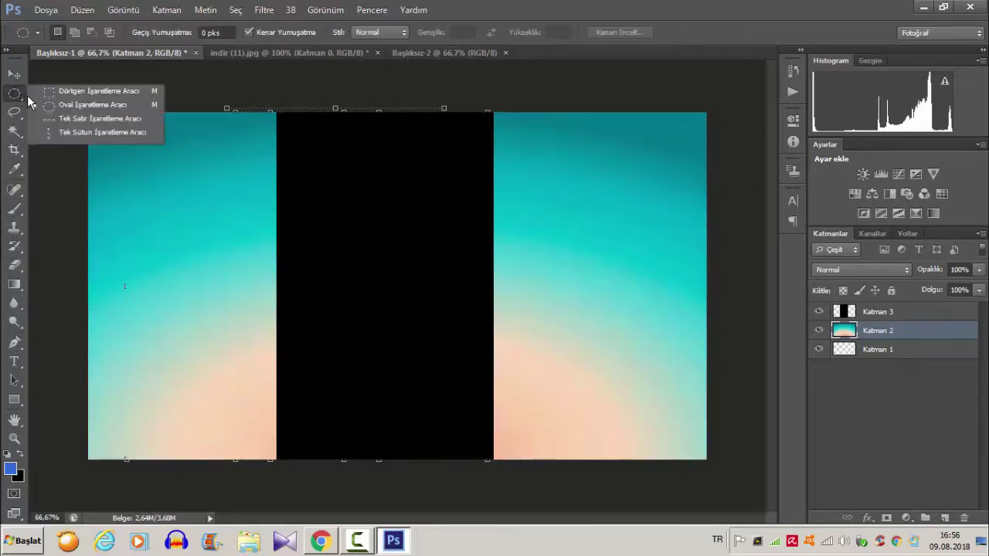
{"action": "left_click", "coordinate": [49, 96]}
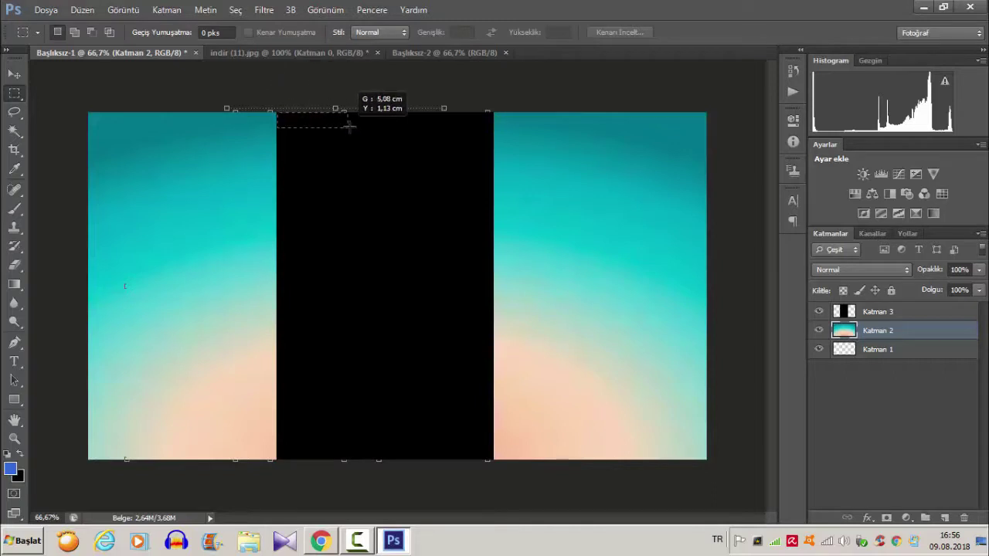
Make a first rectangular selection over the black strip, then clear it.
{"action": "left_click_drag", "start_coordinate": [276, 108], "coordinate": [278, 91]}
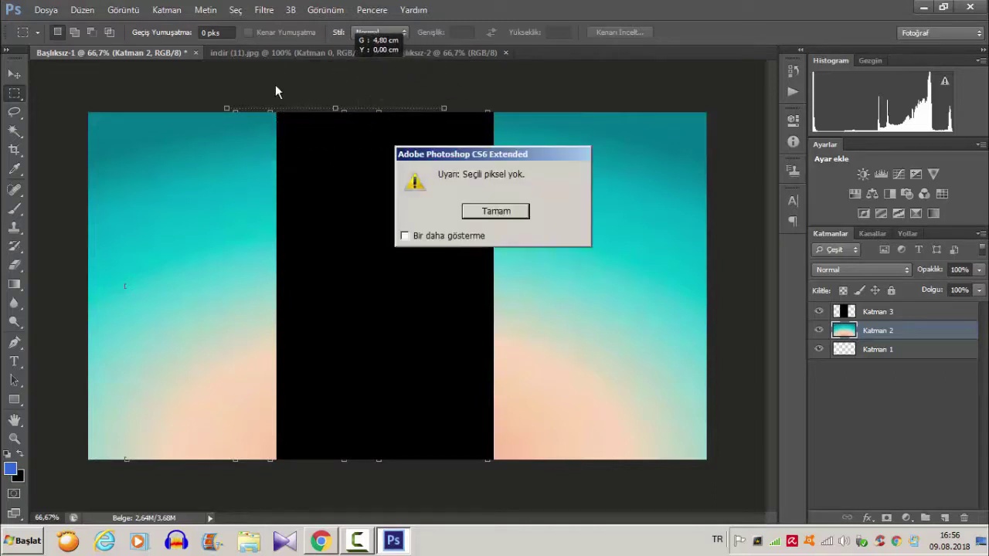
{"action": "left_click", "coordinate": [528, 210]}
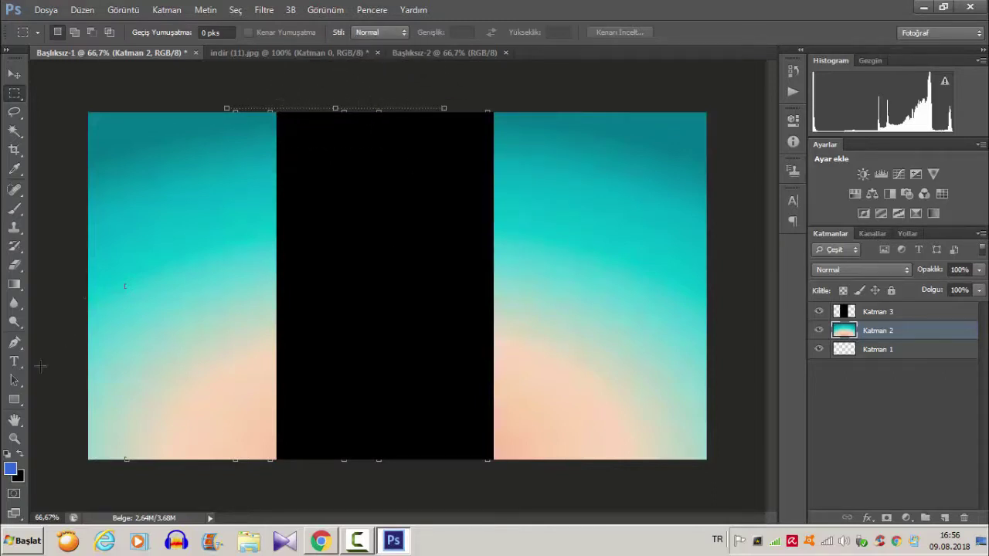
{"action": "left_click", "coordinate": [14, 438]}
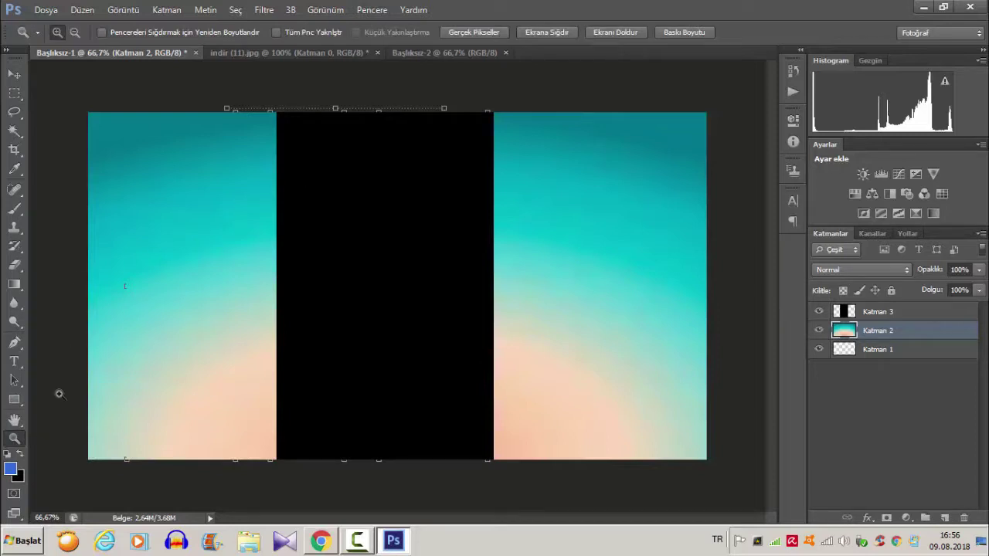
{"action": "left_click", "coordinate": [14, 92]}
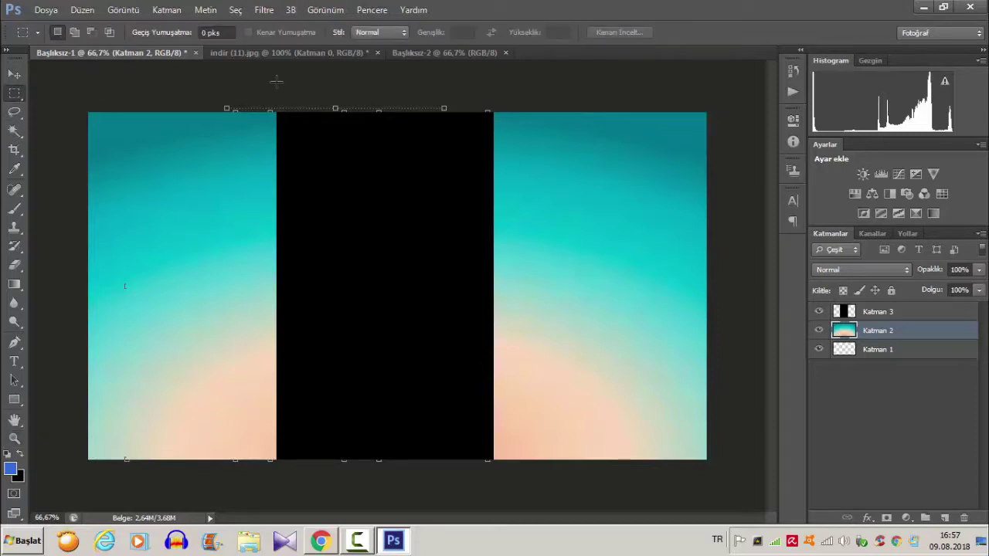
{"action": "left_click_drag", "start_coordinate": [276, 112], "coordinate": [489, 461]}
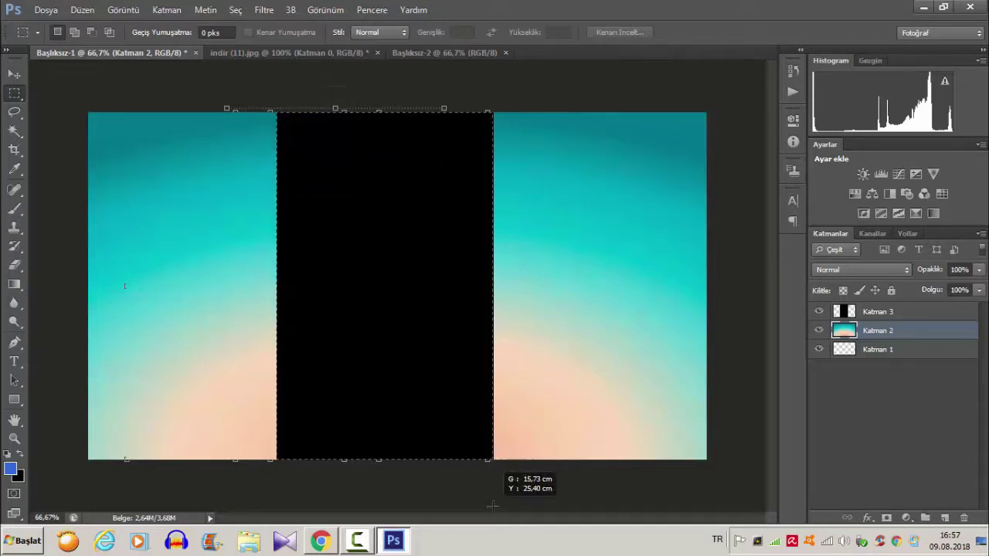
{"action": "left_click_drag", "start_coordinate": [489, 460], "coordinate": [492, 462]}
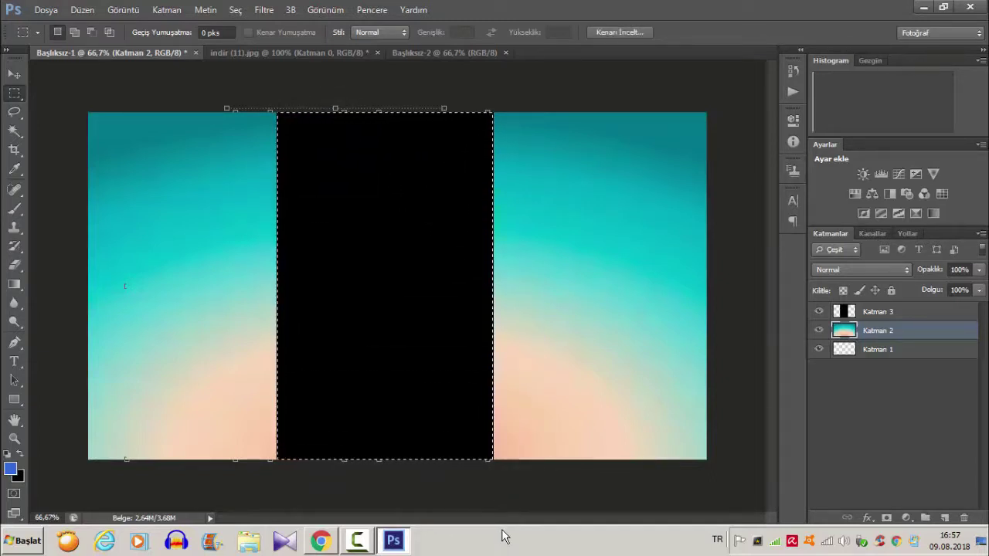
{"action": "left_click", "coordinate": [383, 98]}
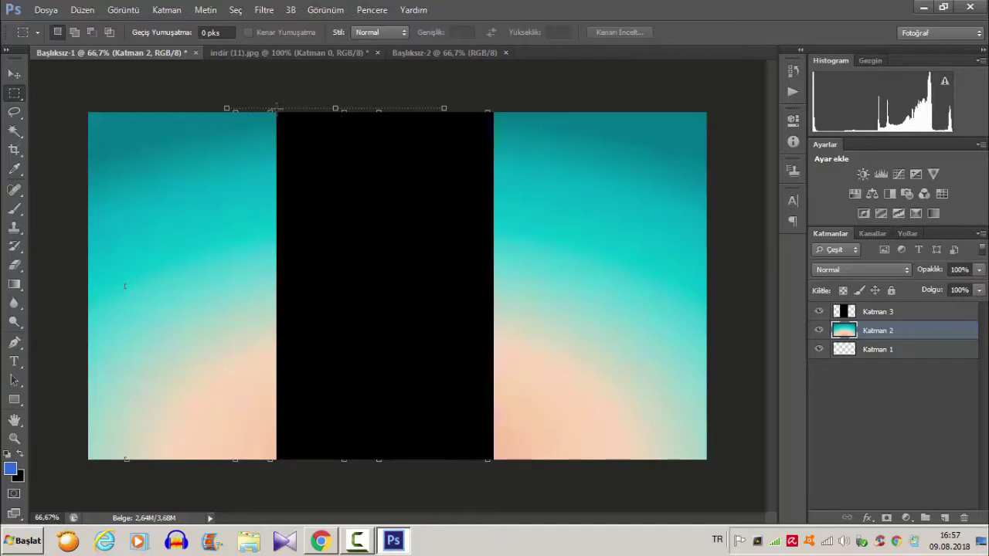
Select the black strip from its top-left to bottom-right corner.
{"action": "left_click_drag", "start_coordinate": [379, 181], "coordinate": [312, 101]}
{"action": "left_click", "coordinate": [501, 213]}
{"action": "left_click_drag", "start_coordinate": [276, 101], "coordinate": [493, 474]}
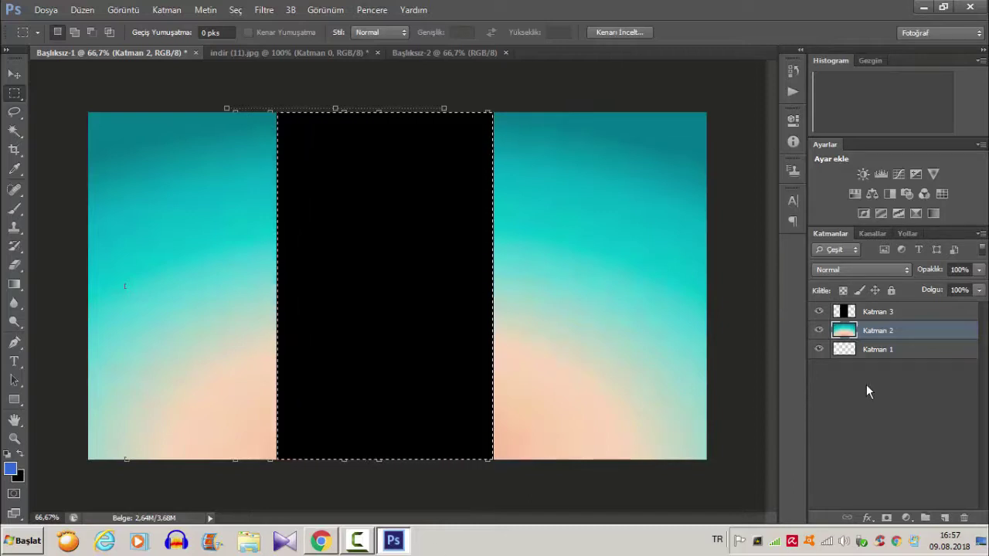
Delete the selected black strip on layer Katman 3, deselect, and pick the Move tool.
{"action": "left_click", "coordinate": [888, 311]}
{"action": "key", "text": "Delete"}
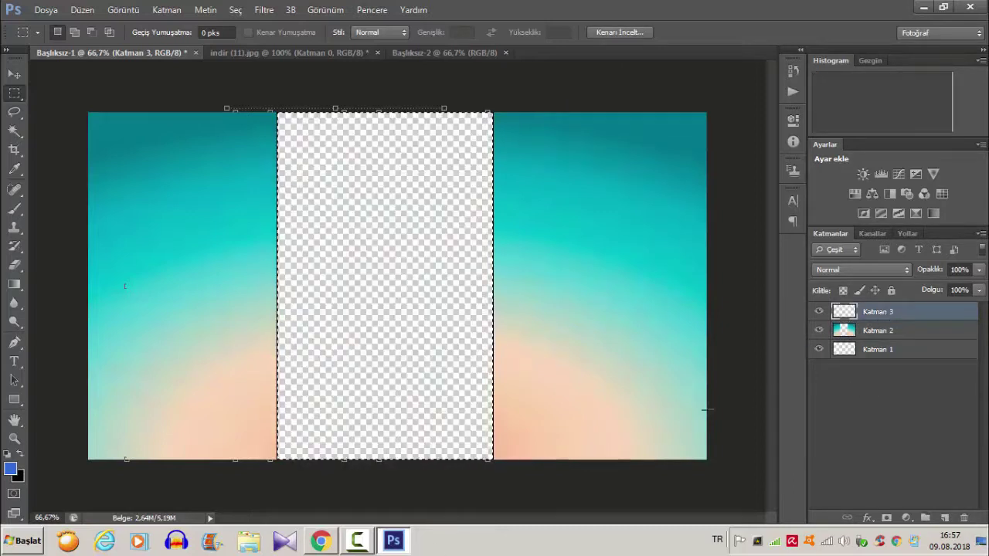
{"action": "key", "text": "ctrl+d"}
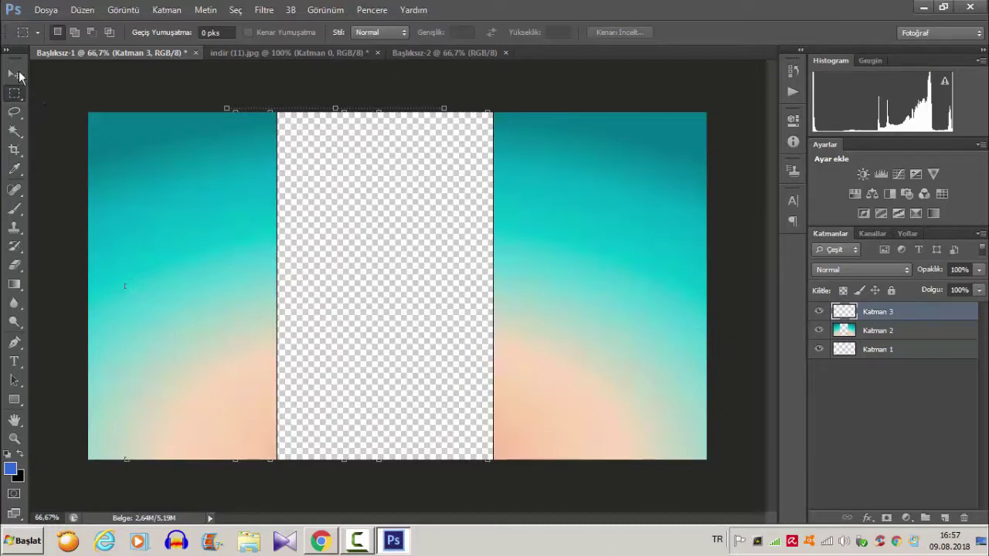
{"action": "left_click", "coordinate": [13, 74]}
{"action": "left_click", "coordinate": [77, 106]}
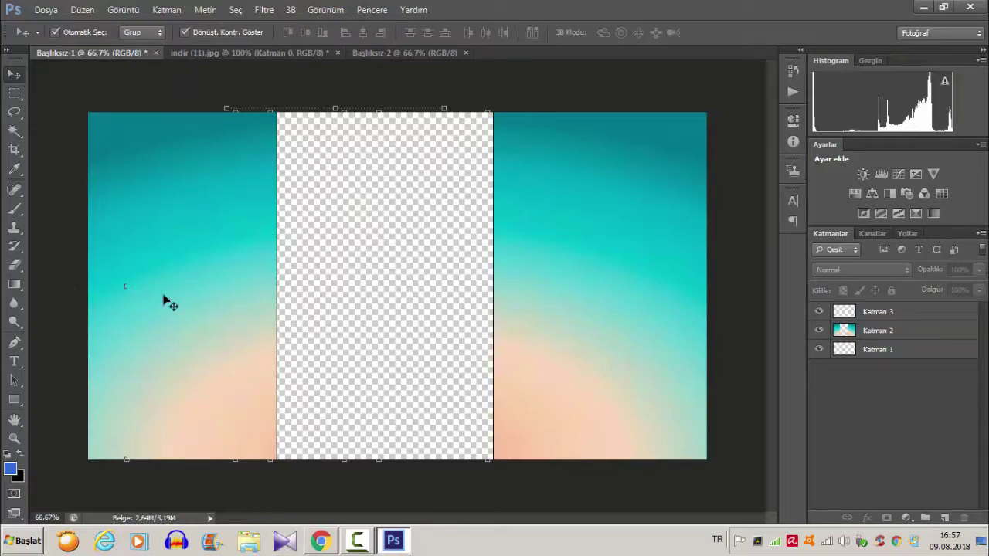
Search Google Images for 'abone ol png'.
{"action": "left_click", "coordinate": [320, 541]}
{"action": "scroll", "coordinate": [220, 114], "scroll_direction": "up", "scroll_amount": 3}
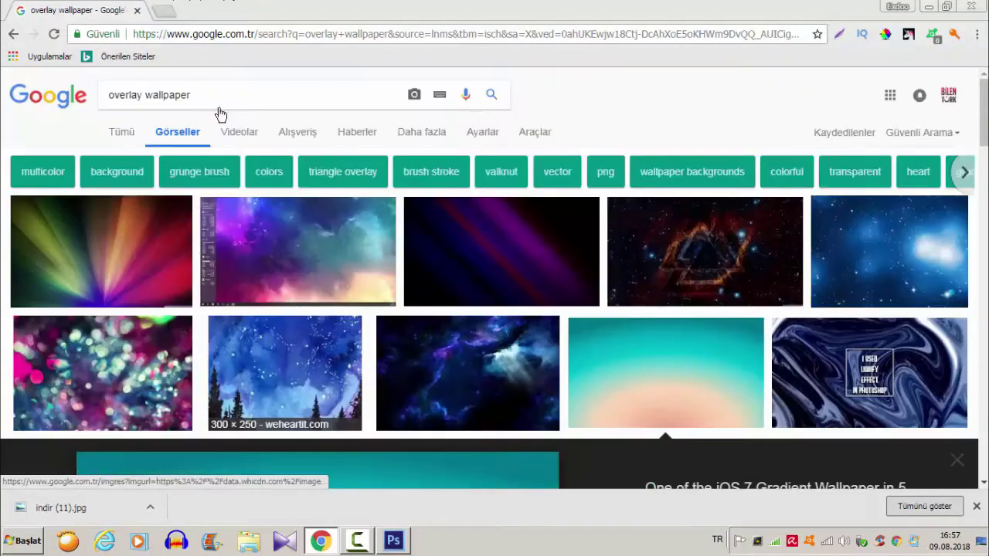
{"action": "scroll", "coordinate": [220, 115], "scroll_direction": "down", "scroll_amount": 3}
{"action": "scroll", "coordinate": [220, 114], "scroll_direction": "up", "scroll_amount": 3}
{"action": "triple_click", "coordinate": [212, 91]}
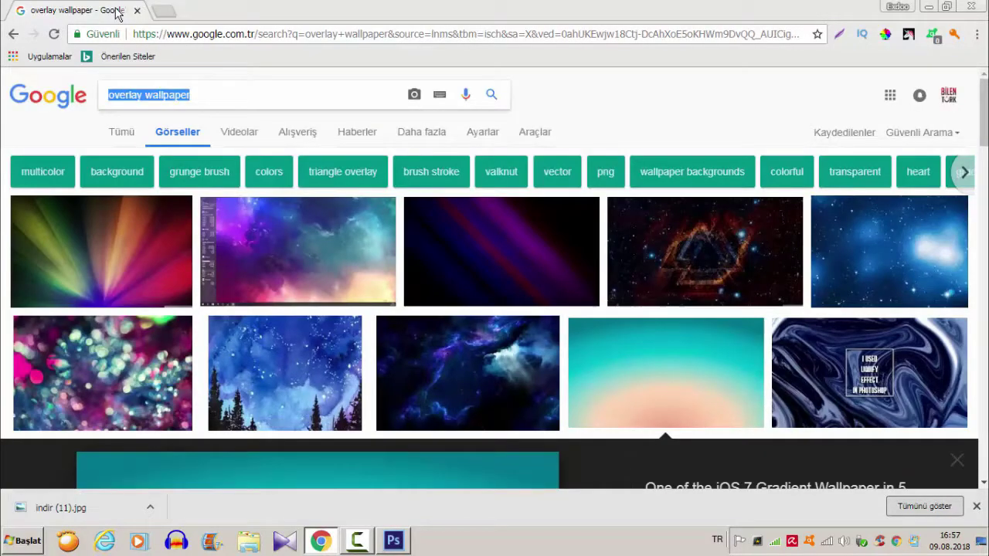
{"action": "type", "text": "abone ol "}
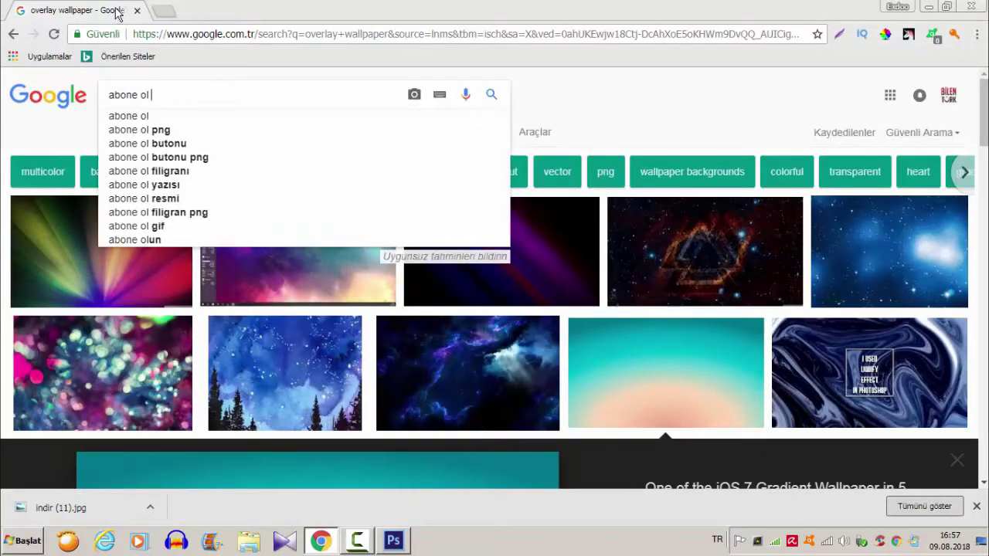
{"action": "type", "text": "png"}
{"action": "key", "text": "Return"}
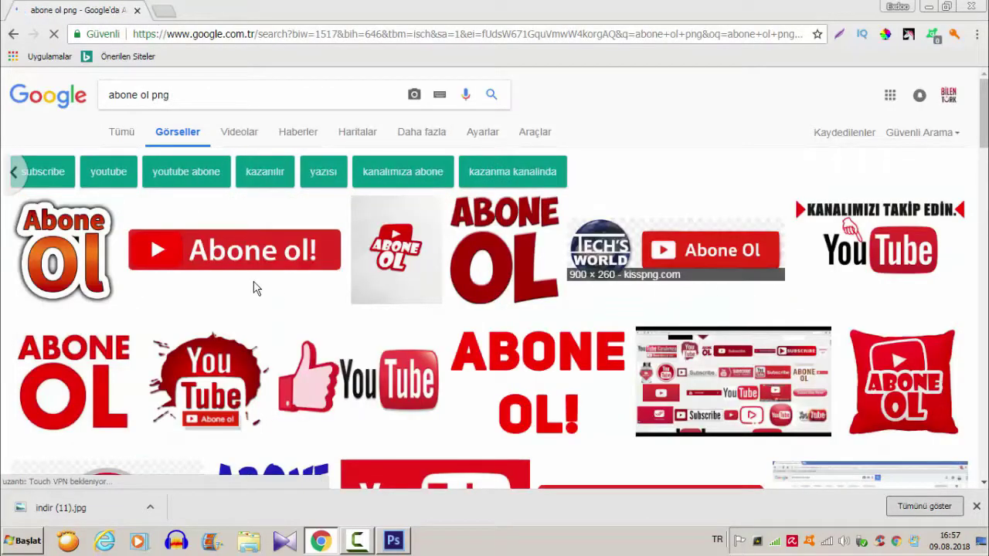
Preview the results and save the red Abone ol! button image as abone_ol.png.
{"action": "scroll", "coordinate": [309, 294], "scroll_direction": "down", "scroll_amount": 2}
{"action": "scroll", "coordinate": [371, 282], "scroll_direction": "down", "scroll_amount": 2}
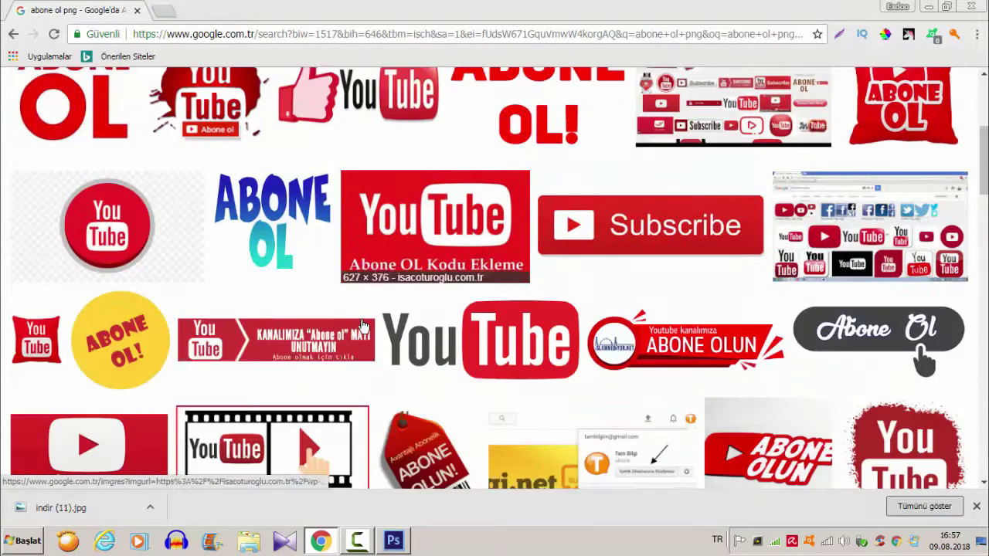
{"action": "scroll", "coordinate": [608, 225], "scroll_direction": "down", "scroll_amount": 1}
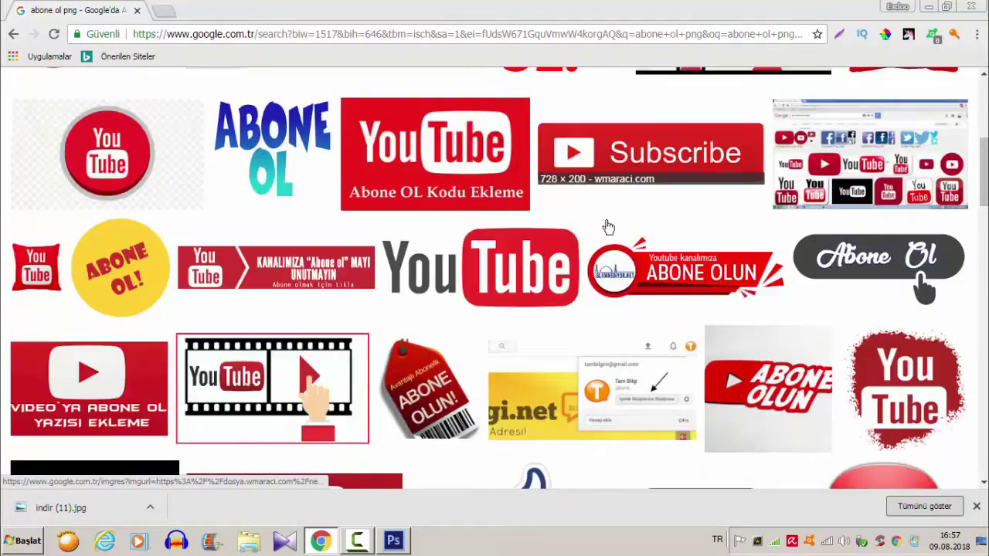
{"action": "scroll", "coordinate": [610, 228], "scroll_direction": "up", "scroll_amount": 3}
{"action": "left_click", "coordinate": [625, 376]}
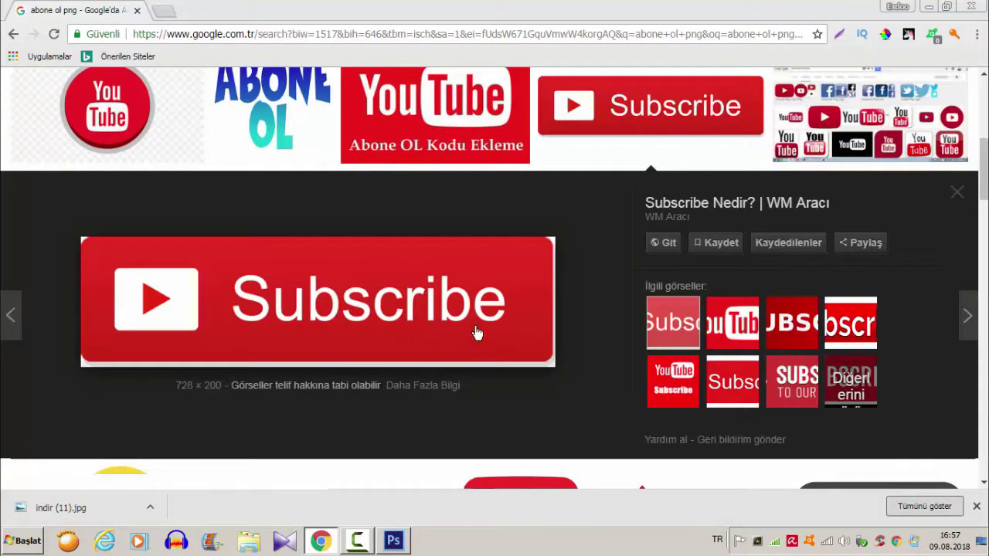
{"action": "left_click", "coordinate": [747, 341]}
{"action": "scroll", "coordinate": [351, 288], "scroll_direction": "up", "scroll_amount": 5}
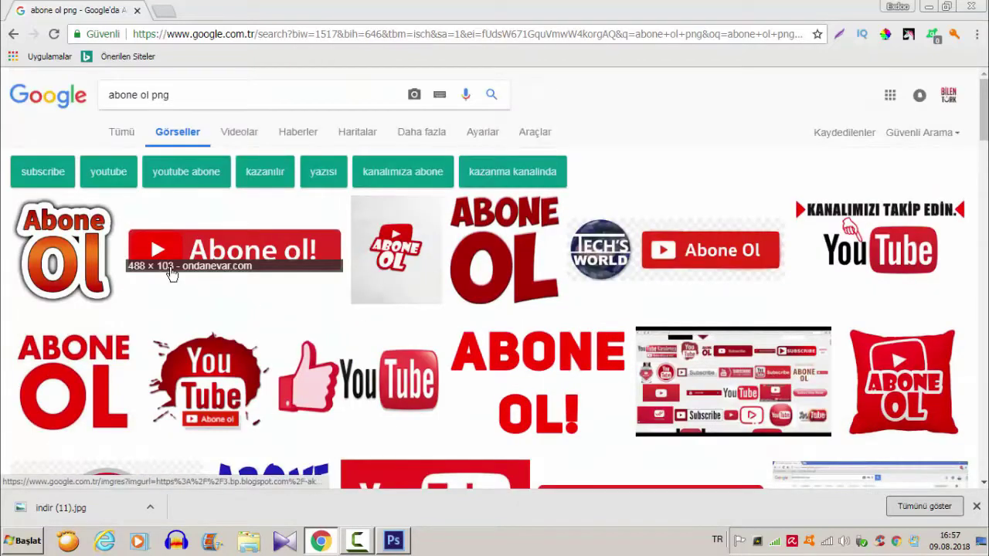
{"action": "left_click", "coordinate": [200, 250]}
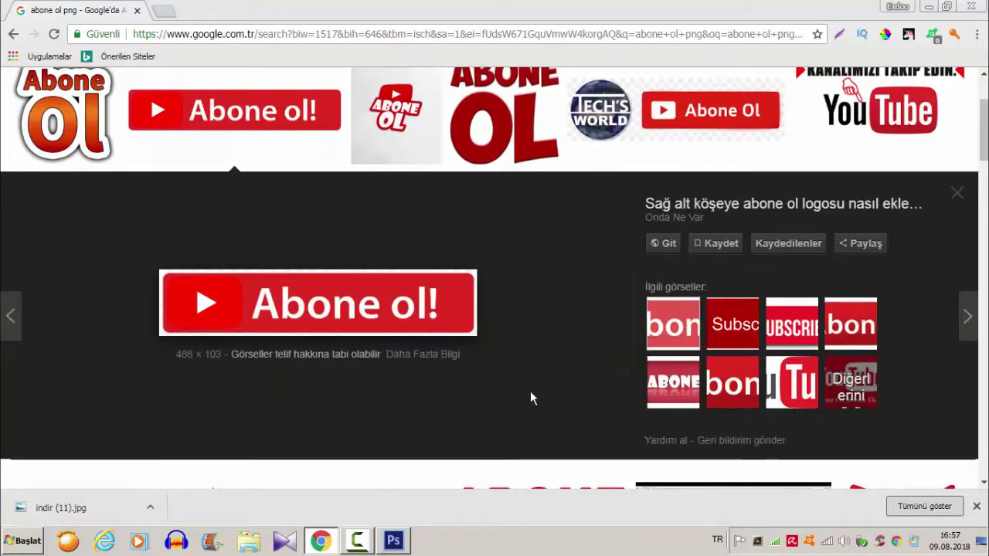
{"action": "right_click", "coordinate": [395, 318]}
{"action": "left_click", "coordinate": [456, 439]}
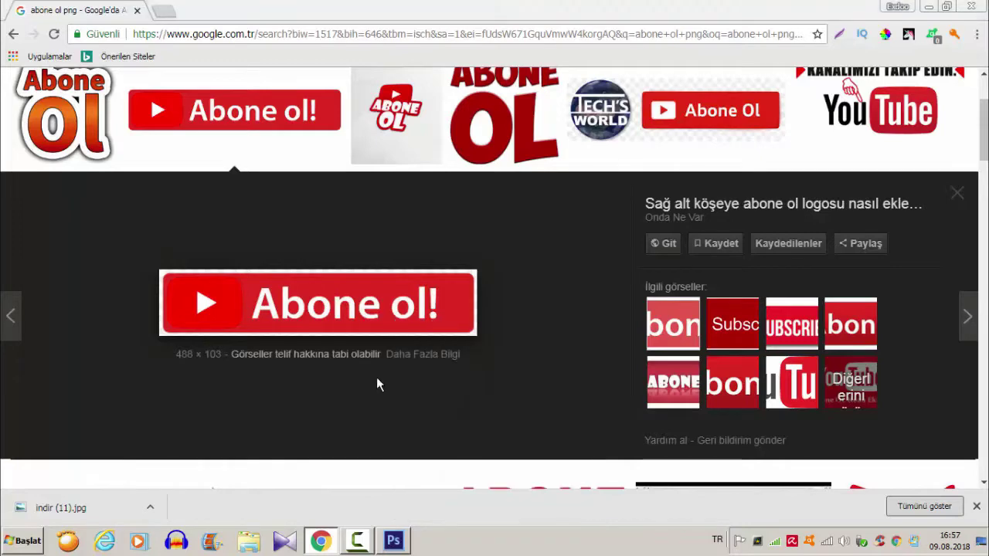
{"action": "left_click", "coordinate": [378, 326]}
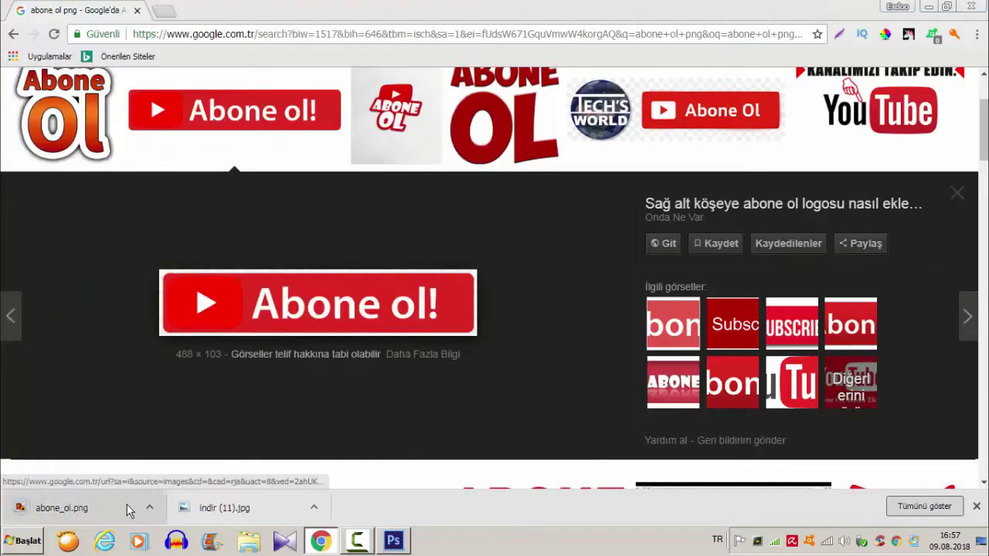
{"action": "left_click_drag", "start_coordinate": [58, 508], "coordinate": [270, 406]}
Dismiss the accidentally opened New document dialog.
{"action": "key", "text": "alt+d"}
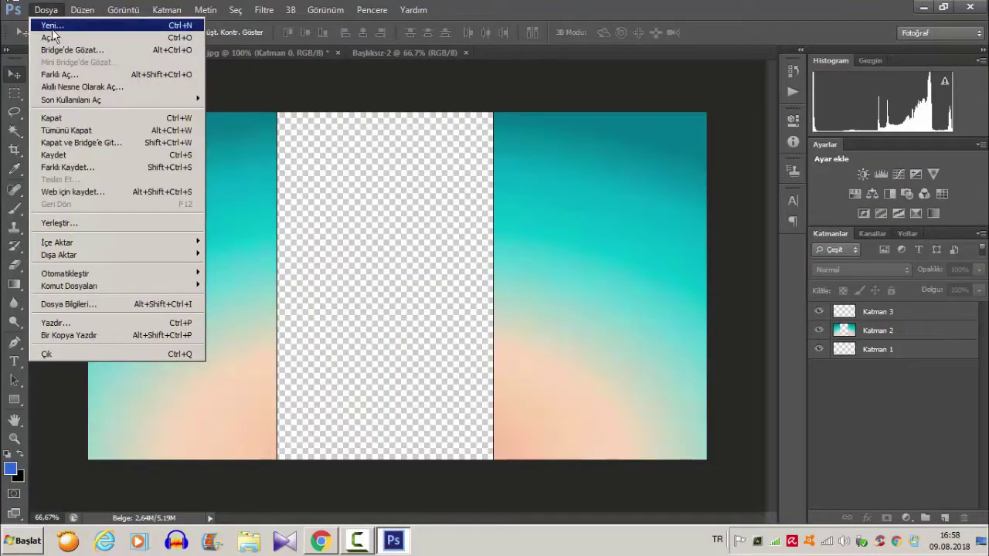
{"action": "key", "text": "Return"}
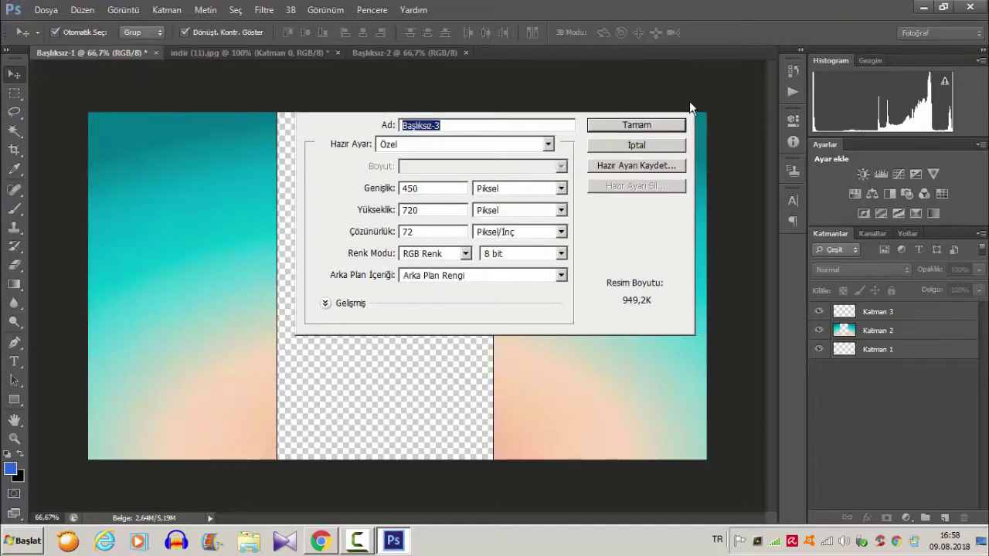
{"action": "left_click", "coordinate": [686, 103]}
Open abone_ol.png and place it scaled down at bottom-left of Başlıksız-1 as Katman 4.
{"action": "left_click", "coordinate": [48, 10]}
{"action": "left_click", "coordinate": [48, 35]}
{"action": "type", "text": "1"}
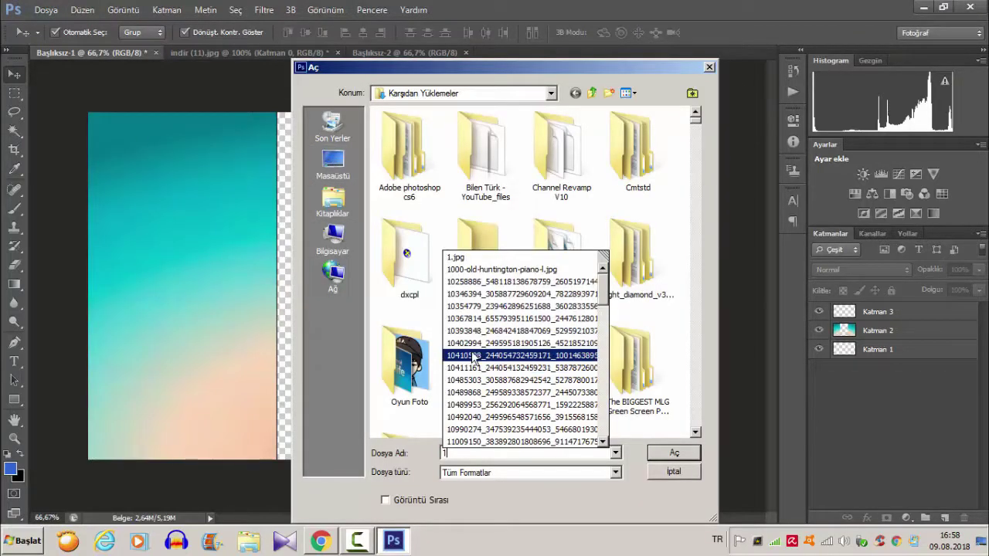
{"action": "type", "text": "abone"}
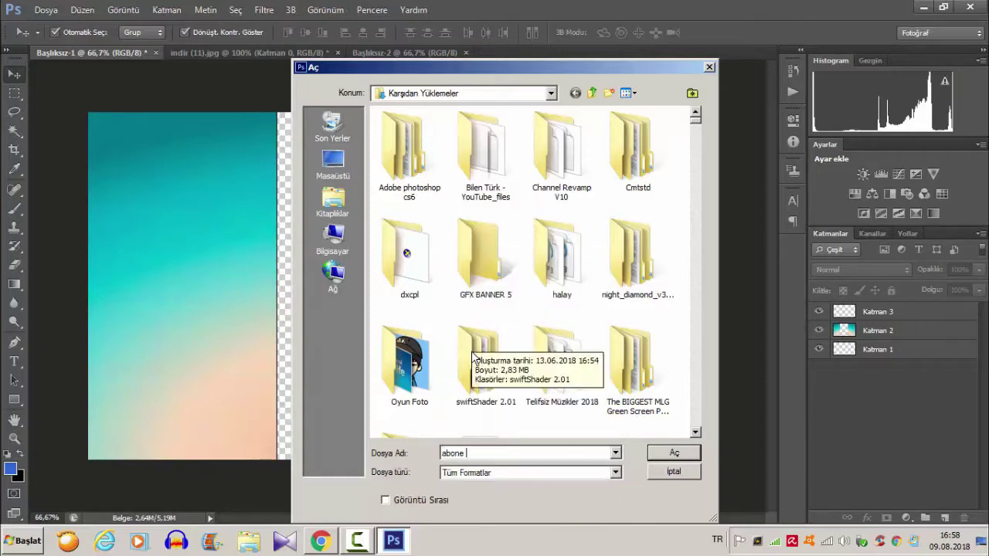
{"action": "key", "text": "Down"}
{"action": "key", "text": "Return"}
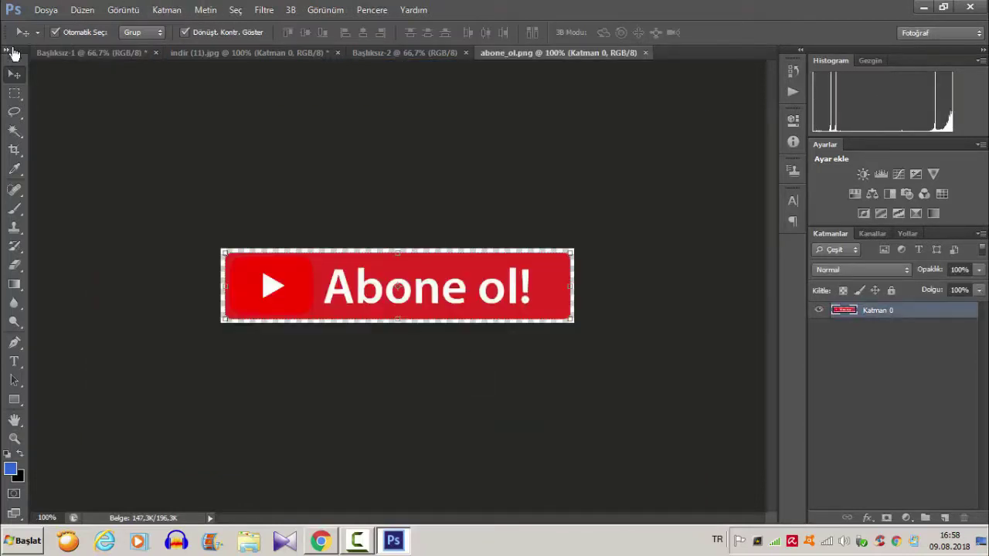
{"action": "mouse_move", "coordinate": [342, 309]}
{"action": "left_mouse_down"}
{"action": "mouse_move", "coordinate": [131, 62]}
{"action": "mouse_move", "coordinate": [327, 361]}
{"action": "mouse_move", "coordinate": [269, 370]}
{"action": "mouse_move", "coordinate": [240, 401]}
{"action": "left_mouse_up"}
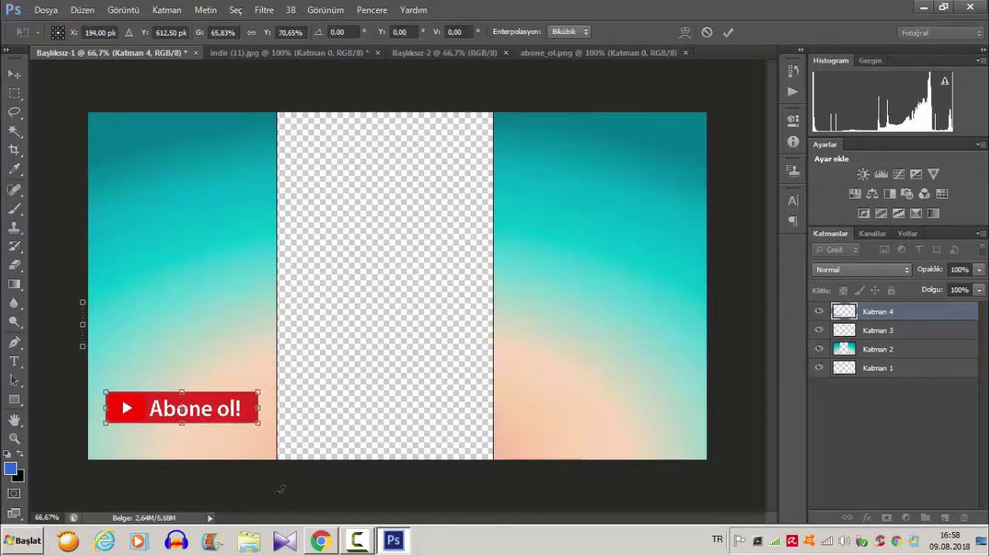
{"action": "left_click", "coordinate": [728, 33]}
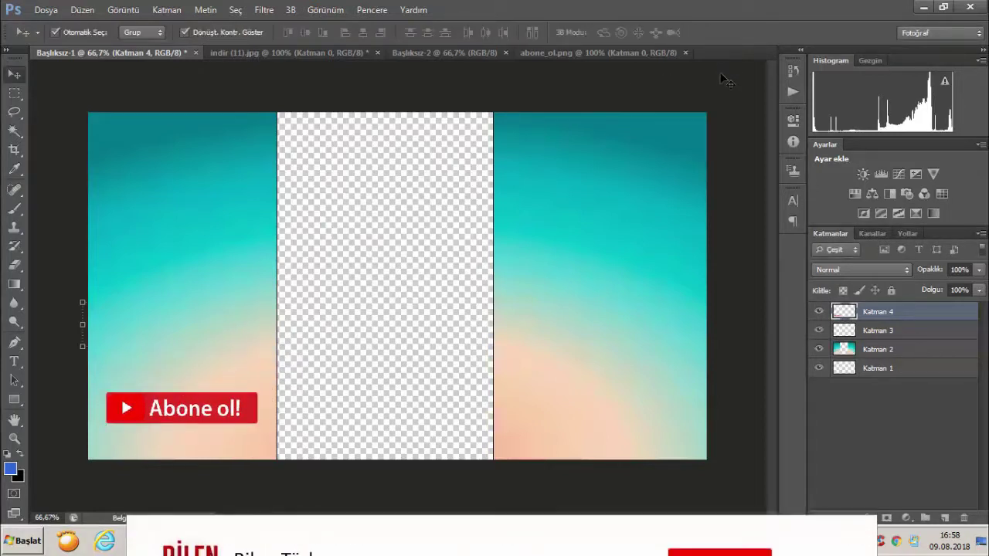
Open 1200px-Mouse-cursor-hand-pointer.svg.png from the File > Open dialog.
{"action": "left_click", "coordinate": [45, 9]}
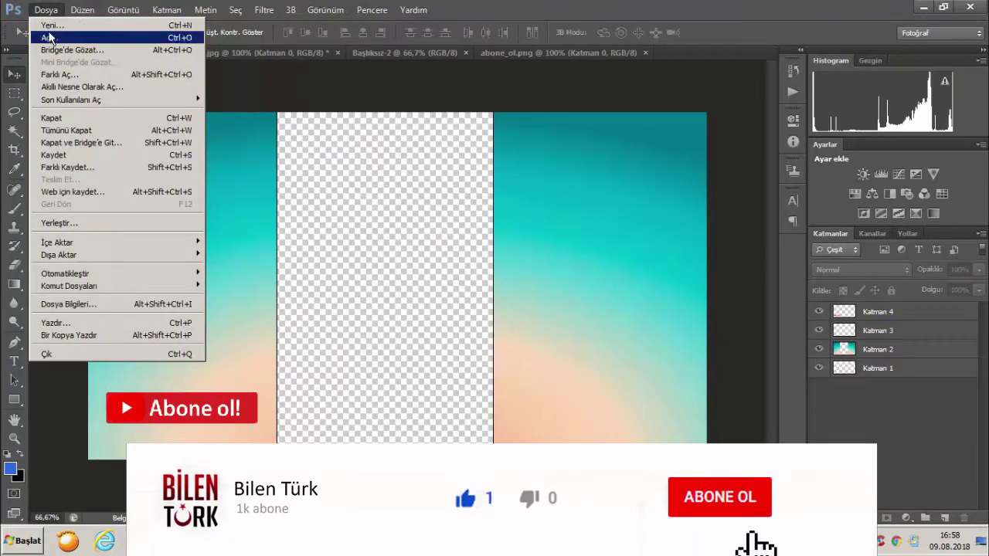
{"action": "left_click", "coordinate": [49, 37]}
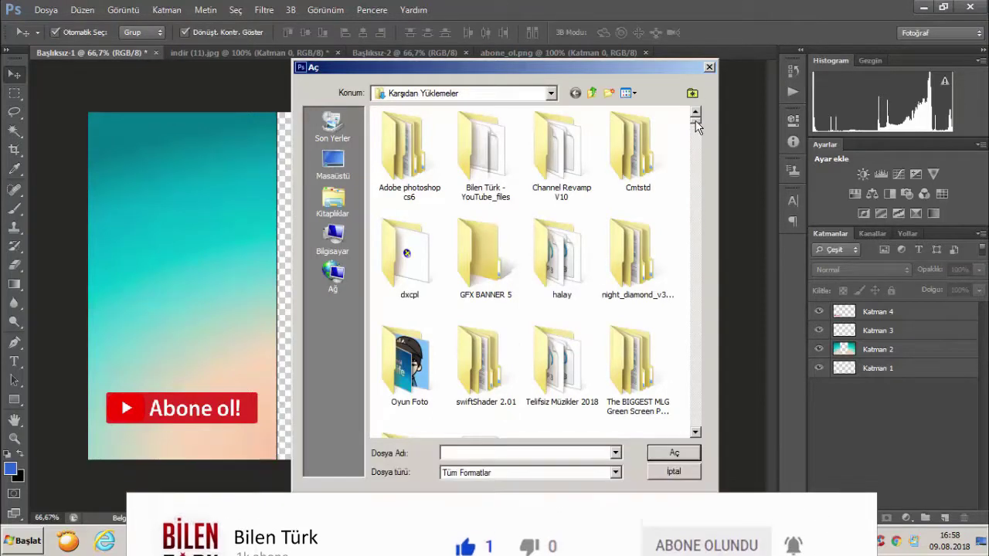
{"action": "mouse_move", "coordinate": [697, 120]}
{"action": "left_mouse_down"}
{"action": "mouse_move", "coordinate": [697, 145]}
{"action": "mouse_move", "coordinate": [699, 117]}
{"action": "left_mouse_up"}
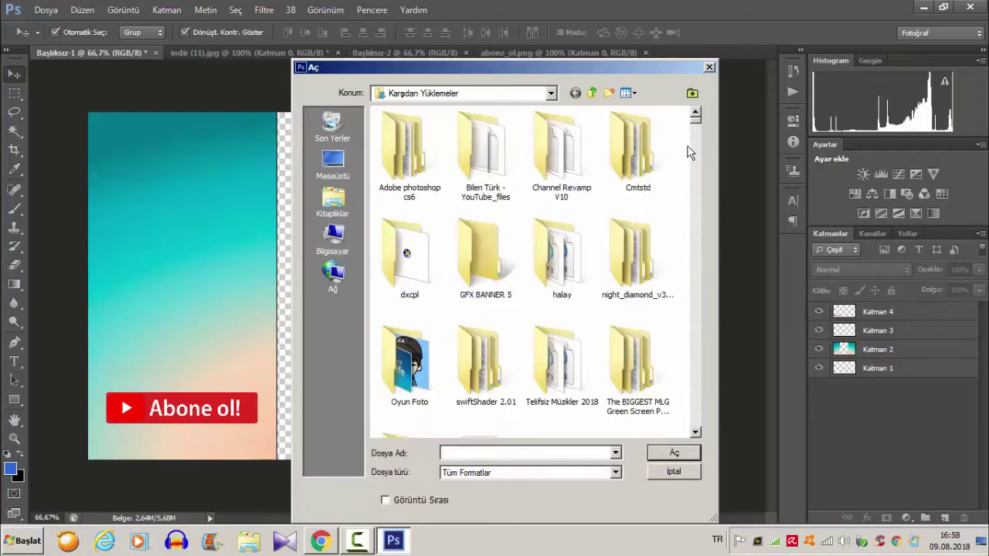
{"action": "left_click", "coordinate": [695, 432]}
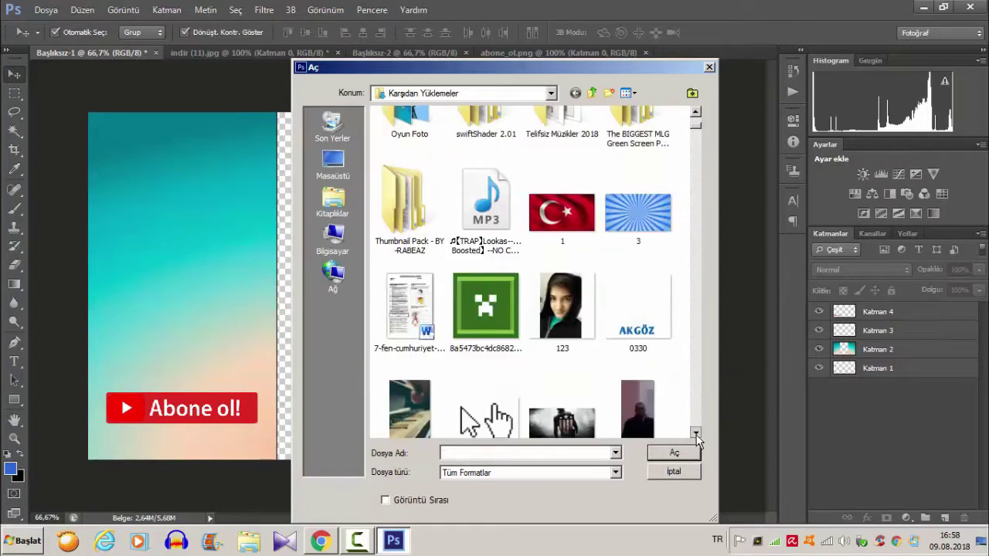
{"action": "double_click", "coordinate": [485, 324]}
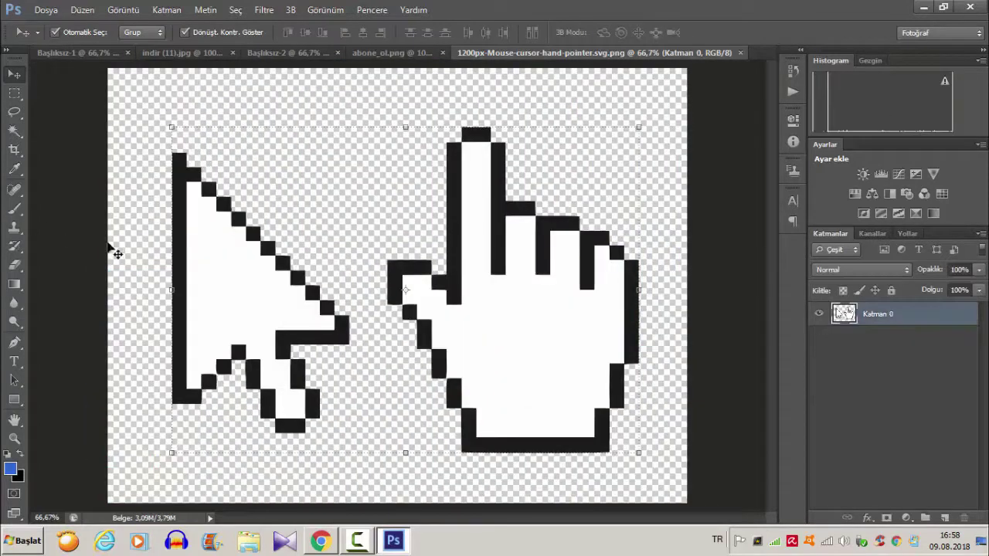
Copy the pixel arrow cursor into Başlıksız-1 and shrink it to a small size.
{"action": "left_click", "coordinate": [14, 93]}
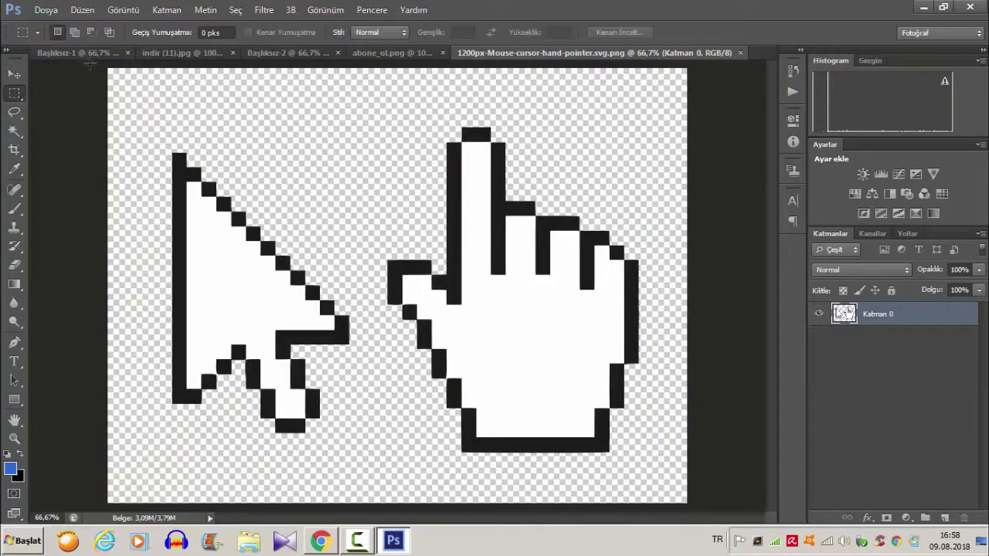
{"action": "left_click_drag", "start_coordinate": [100, 64], "coordinate": [368, 538]}
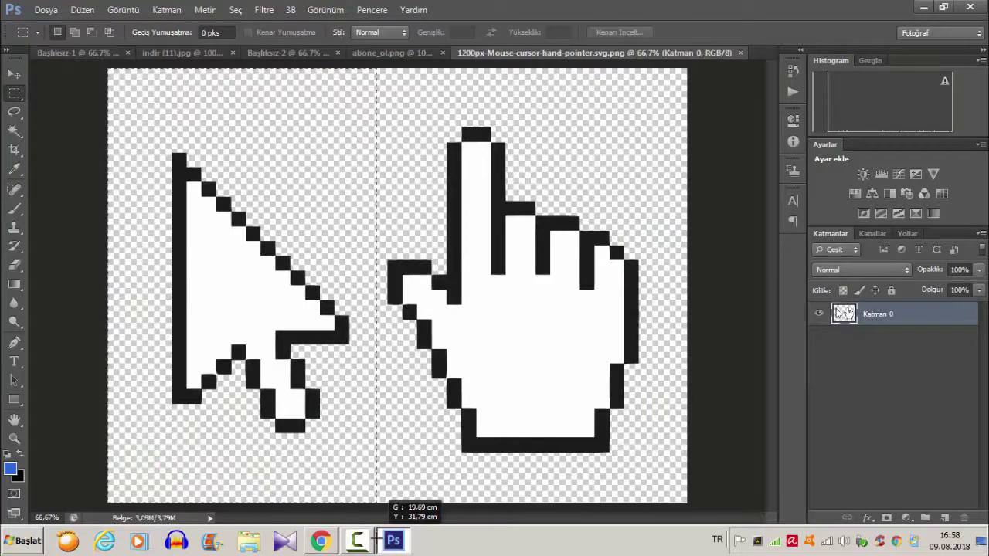
{"action": "left_click", "coordinate": [14, 74]}
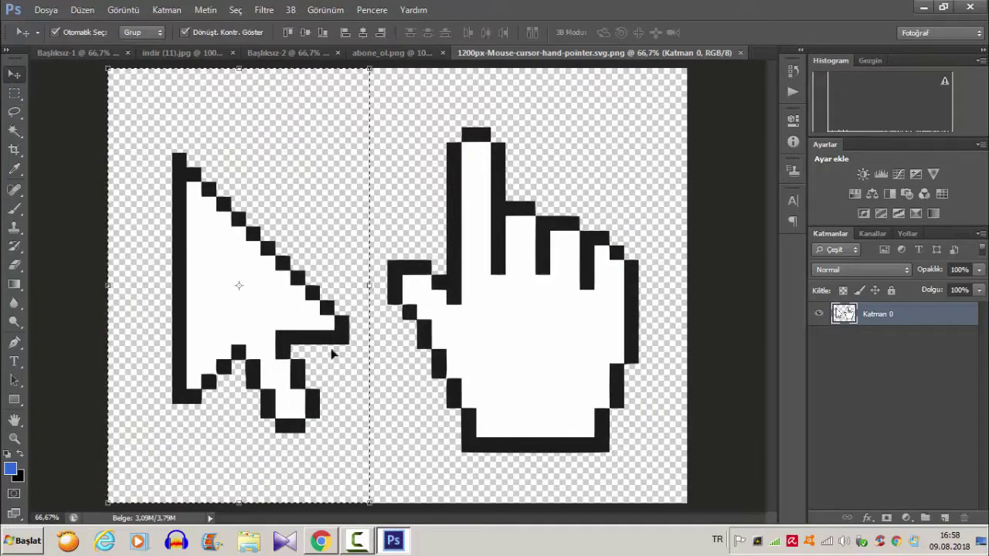
{"action": "mouse_move", "coordinate": [318, 348]}
{"action": "left_mouse_down"}
{"action": "mouse_move", "coordinate": [292, 262]}
{"action": "mouse_move", "coordinate": [238, 281]}
{"action": "mouse_move", "coordinate": [201, 244]}
{"action": "left_mouse_up"}
{"action": "left_click_drag", "start_coordinate": [268, 88], "coordinate": [122, 287]}
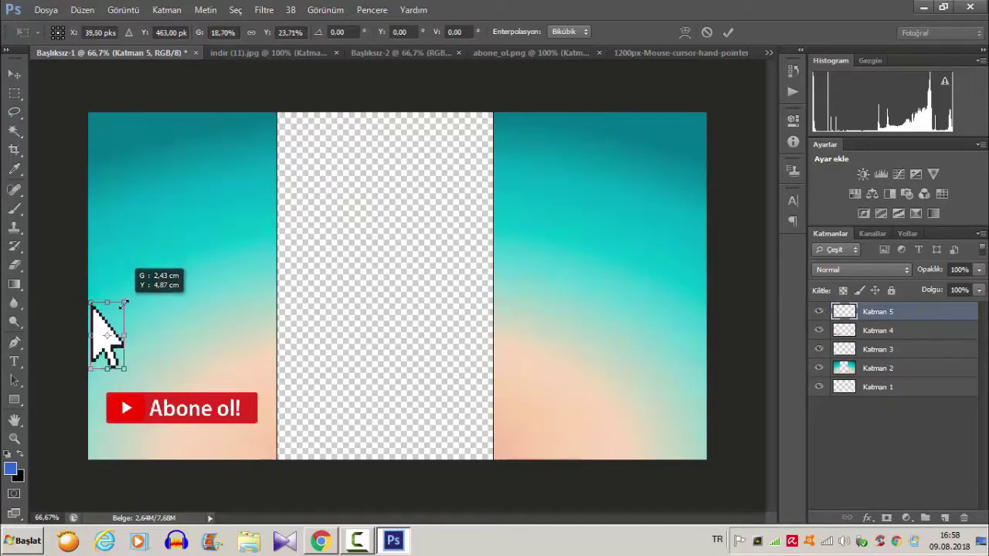
{"action": "mouse_move", "coordinate": [121, 287]}
{"action": "left_mouse_down"}
{"action": "mouse_move", "coordinate": [121, 319]}
{"action": "mouse_move", "coordinate": [225, 423]}
{"action": "left_mouse_up"}
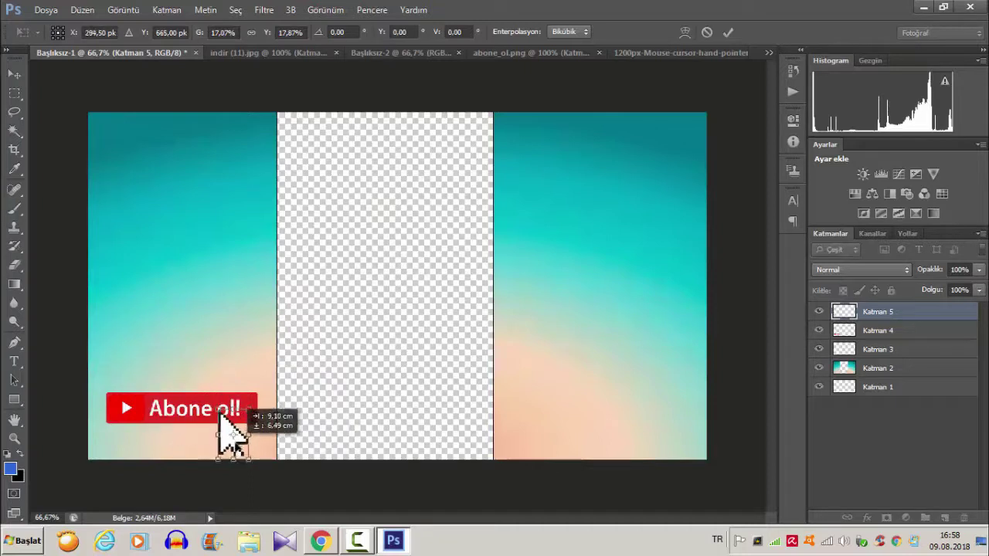
{"action": "left_click", "coordinate": [14, 73]}
{"action": "left_click", "coordinate": [474, 211]}
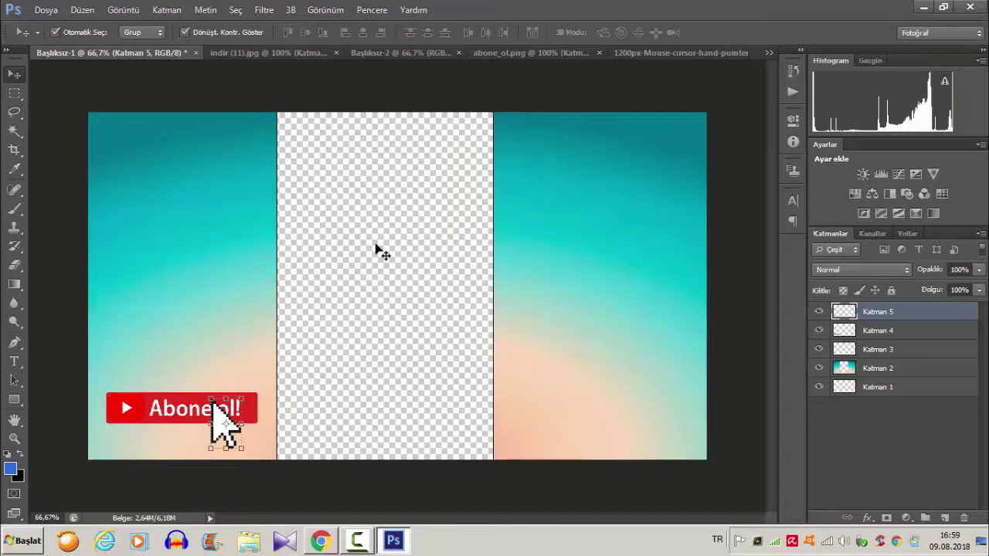
Nudge the arrow layer Katman 5 down two steps onto the Abone ol! button.
{"action": "left_click", "coordinate": [108, 278]}
{"action": "key", "text": "ctrl+t"}
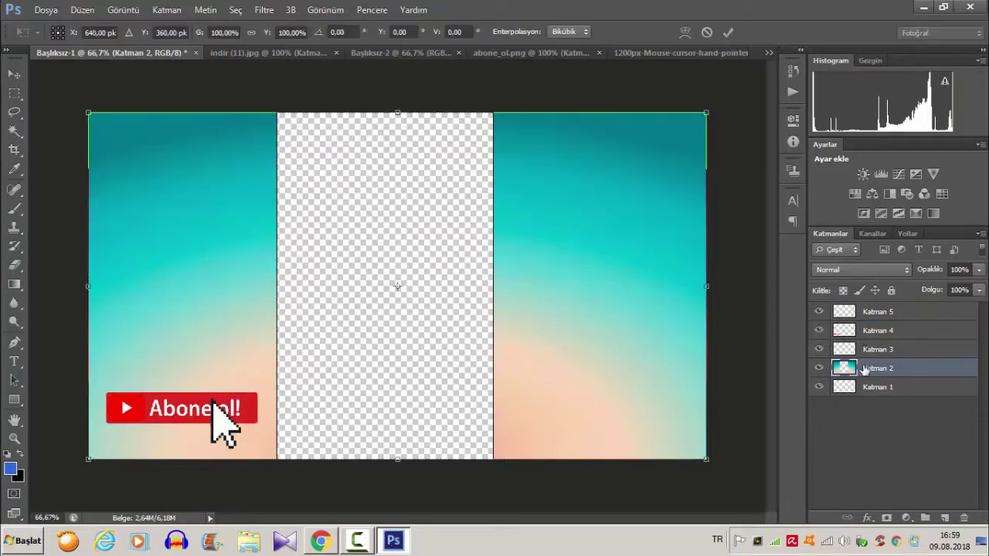
{"action": "left_click", "coordinate": [728, 31]}
{"action": "left_click", "coordinate": [870, 389]}
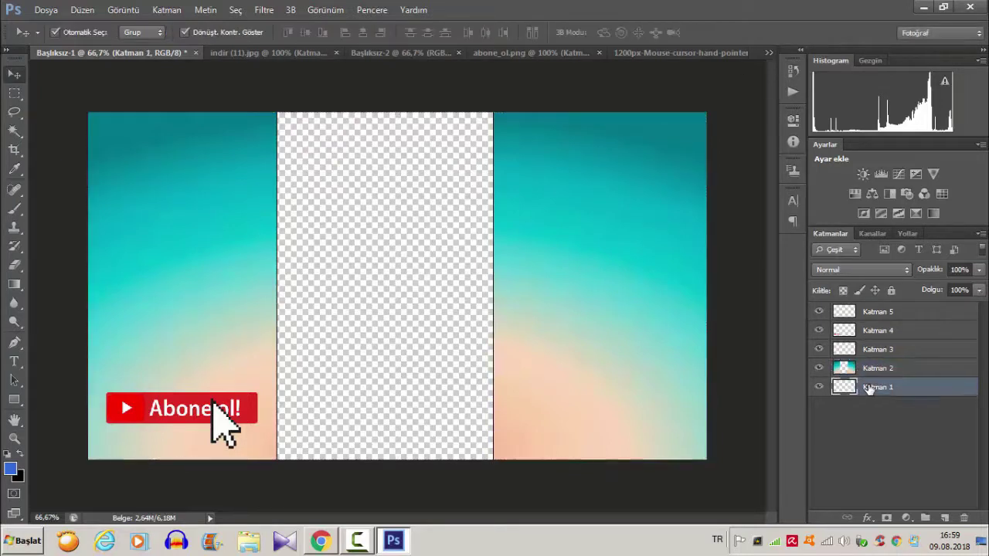
{"action": "left_click", "coordinate": [869, 350]}
{"action": "left_click", "coordinate": [879, 312]}
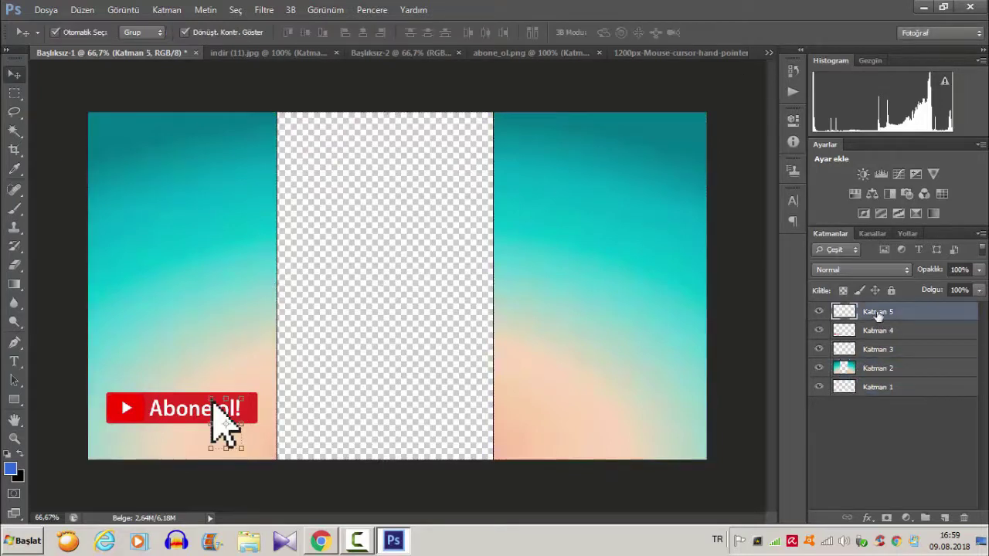
{"action": "key", "text": "Down"}
{"action": "key", "text": "Down"}
{"action": "key", "text": "Down"}
{"action": "key", "text": "Down"}
{"action": "key", "text": "Down"}
{"action": "key", "text": "Down"}
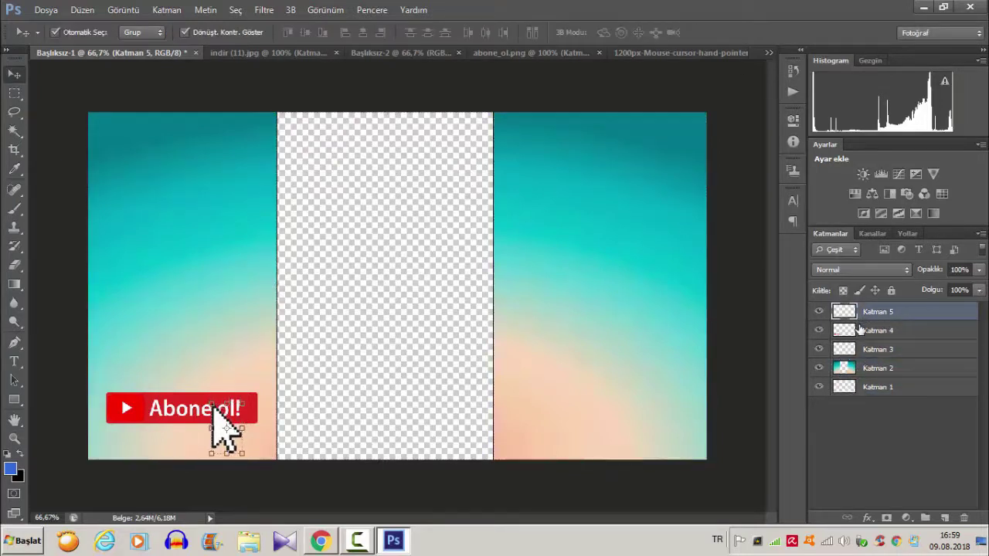
{"action": "key", "text": "Down"}
{"action": "key", "text": "Down"}
{"action": "key", "text": "Down"}
{"action": "left_click", "coordinate": [740, 423]}
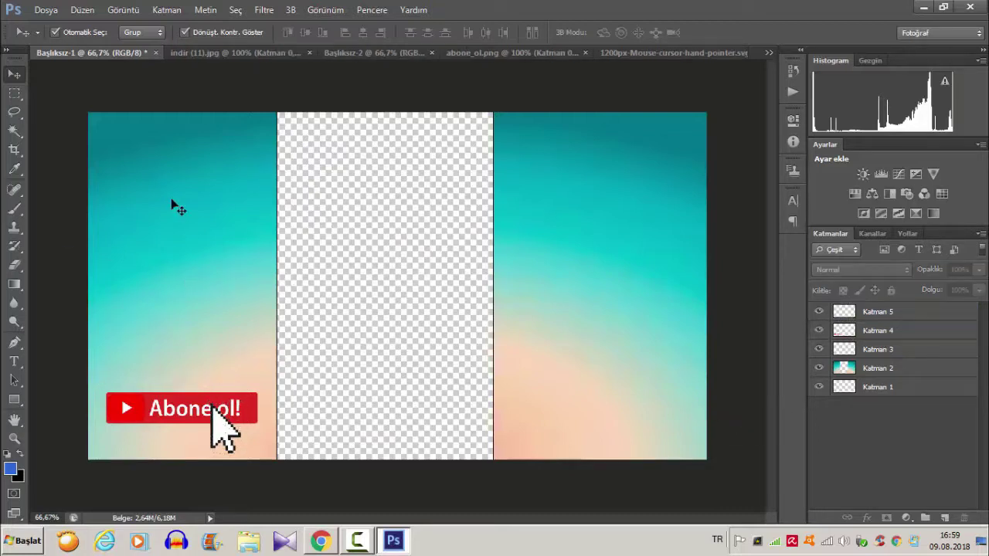
Draw a white-filled rectangle in the top corner of the left gradient panel.
{"action": "left_click", "coordinate": [13, 400]}
{"action": "left_click", "coordinate": [141, 33]}
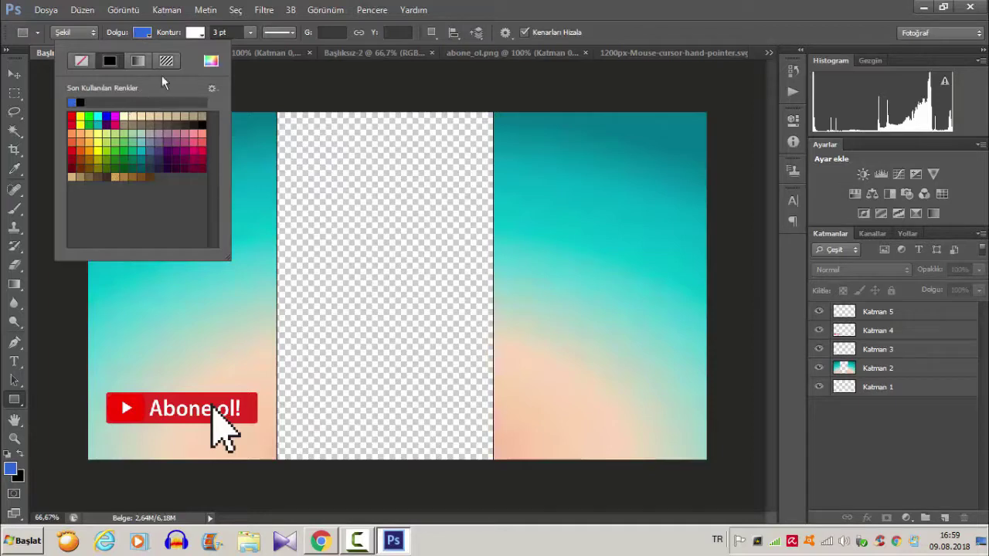
{"action": "left_click", "coordinate": [211, 61]}
{"action": "left_click", "coordinate": [318, 230]}
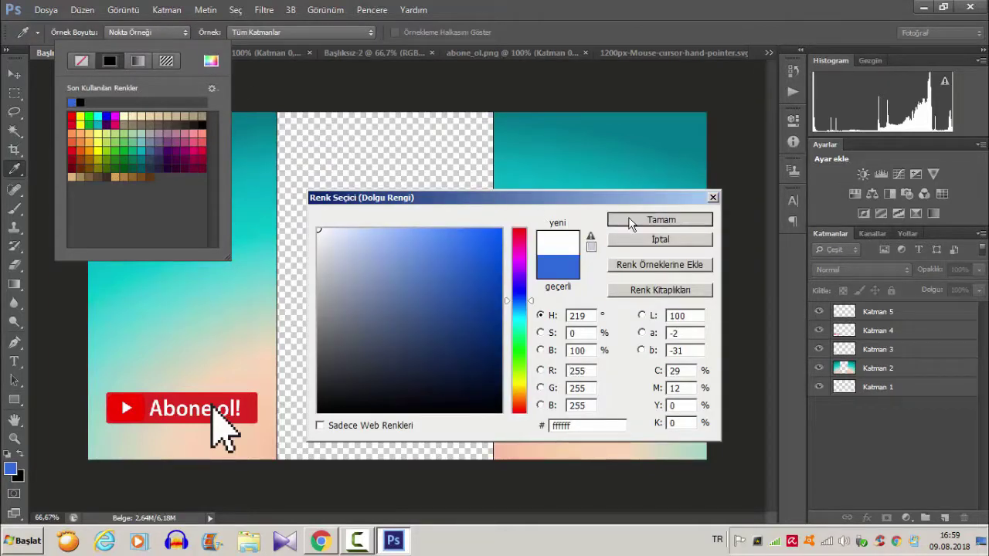
{"action": "left_click", "coordinate": [630, 222]}
{"action": "left_click", "coordinate": [164, 189]}
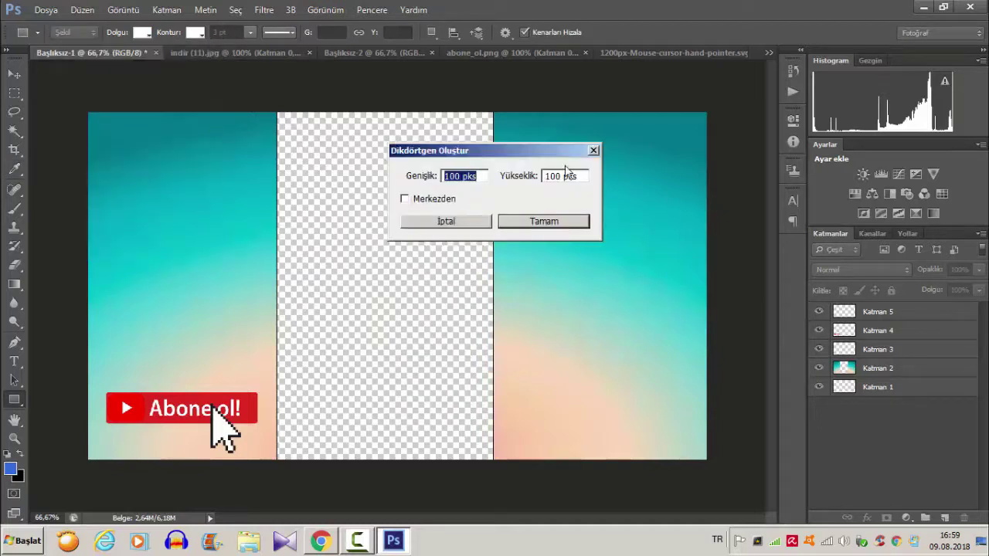
{"action": "left_click", "coordinate": [593, 150]}
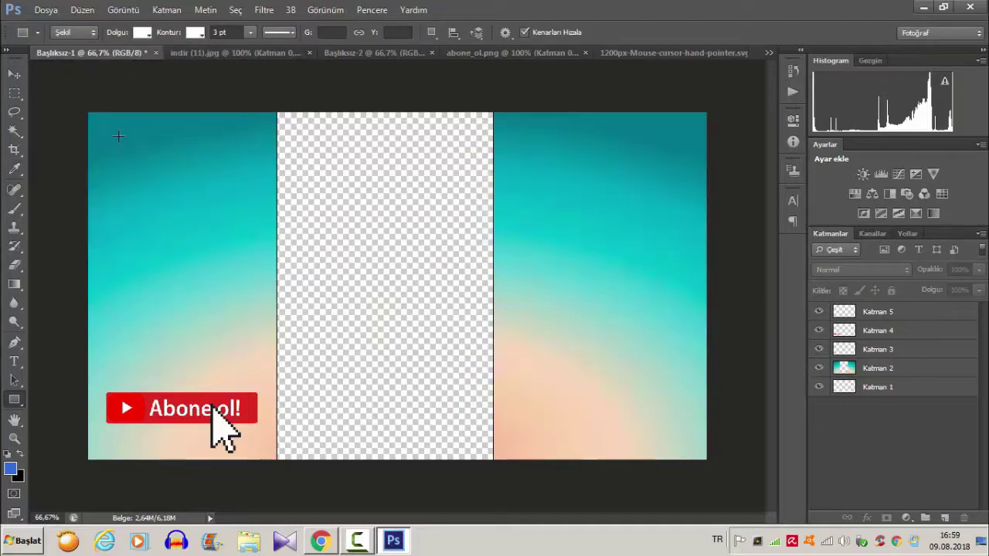
{"action": "left_click_drag", "start_coordinate": [113, 136], "coordinate": [262, 225]}
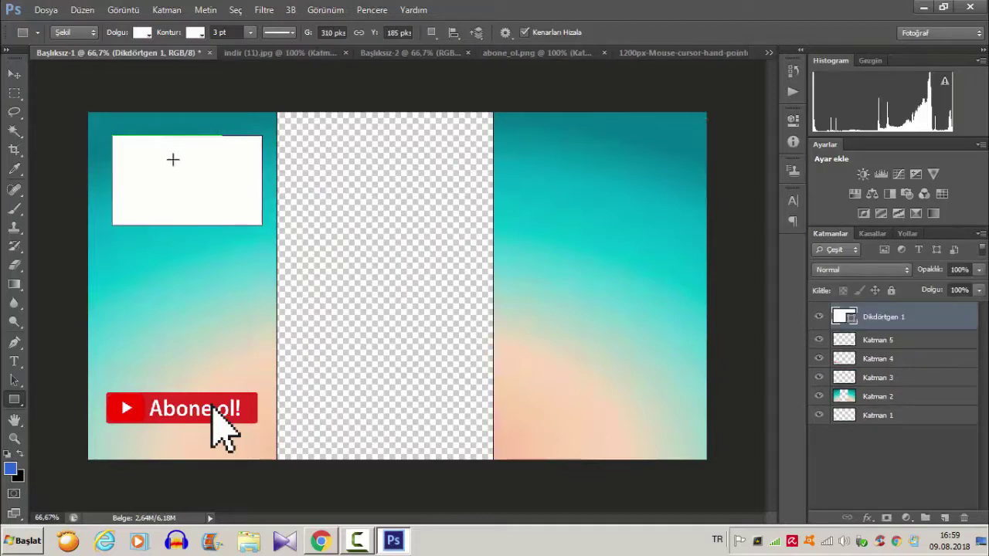
Nudge the white rectangle two steps left with the Move tool.
{"action": "left_click", "coordinate": [14, 73]}
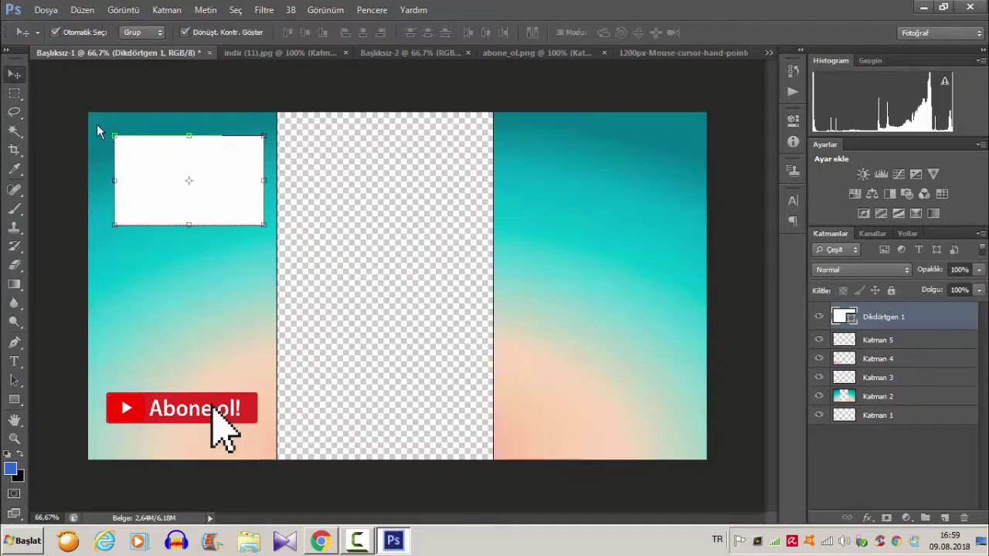
{"action": "key", "text": "Left"}
{"action": "key", "text": "Left"}
{"action": "key", "text": "Left"}
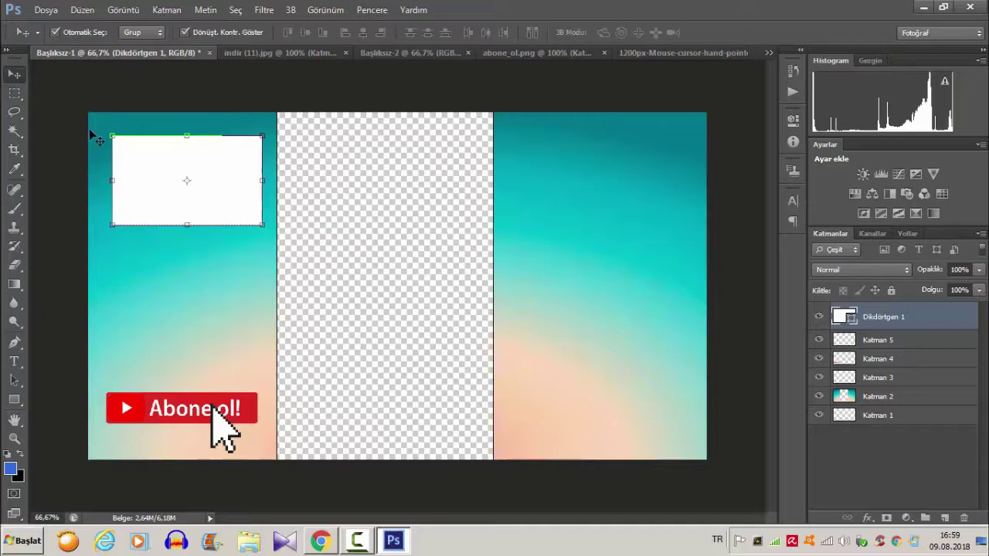
{"action": "key", "text": "Left"}
{"action": "key", "text": "Left"}
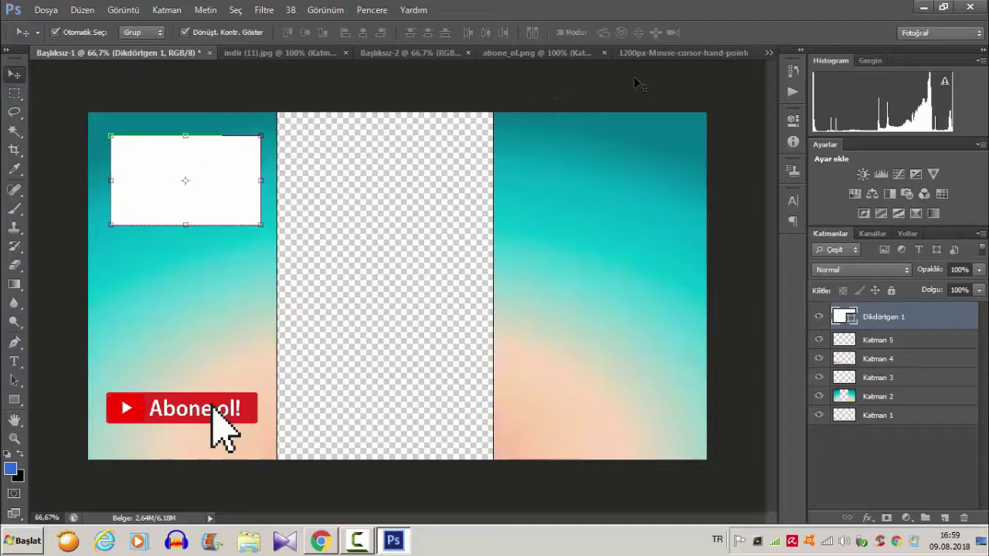
{"action": "left_click", "coordinate": [637, 87]}
{"action": "left_click", "coordinate": [194, 192]}
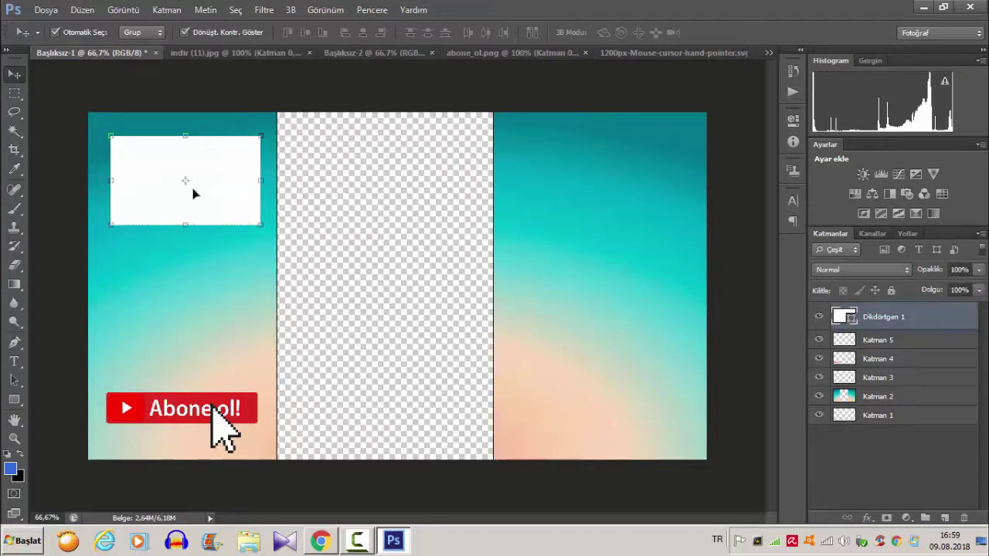
Save Başlıksız-1 to the desktop as PNG file keanlık.png, accepting default PNG options.
{"action": "left_click", "coordinate": [110, 346]}
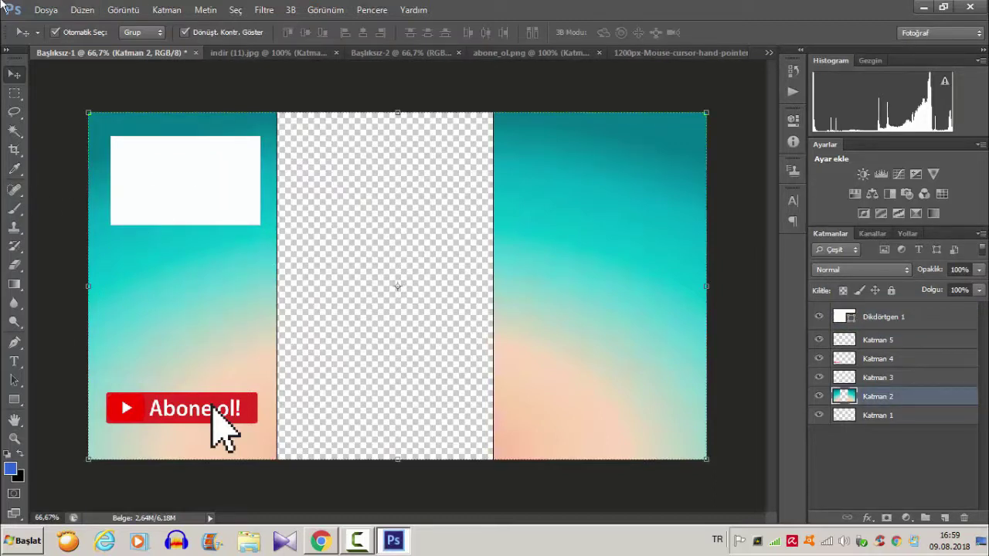
{"action": "left_click", "coordinate": [46, 10]}
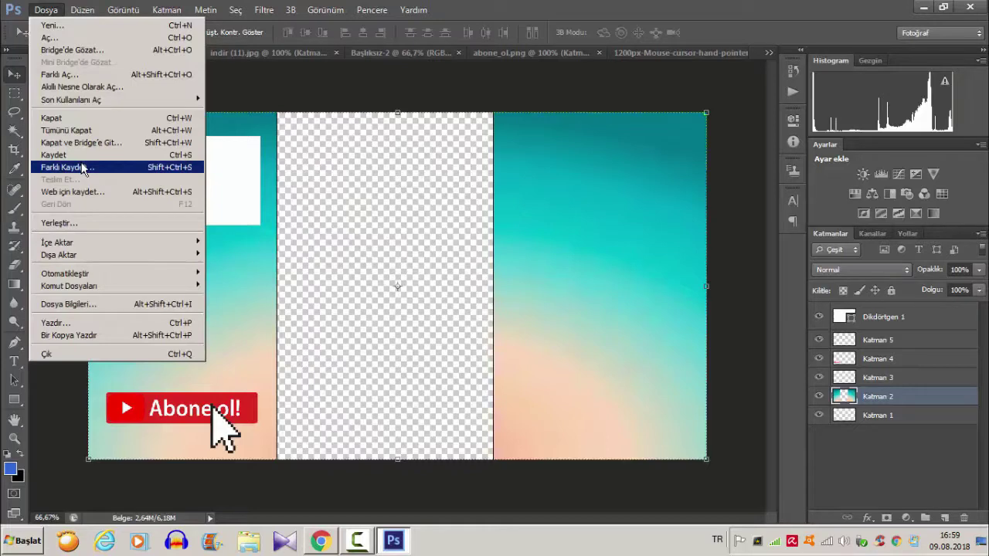
{"action": "left_click", "coordinate": [88, 169]}
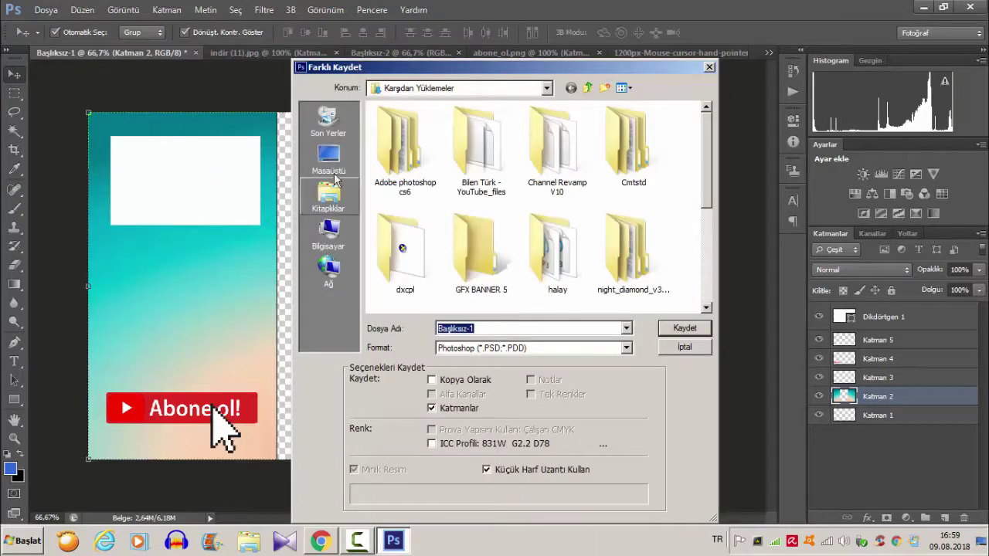
{"action": "left_click", "coordinate": [493, 348]}
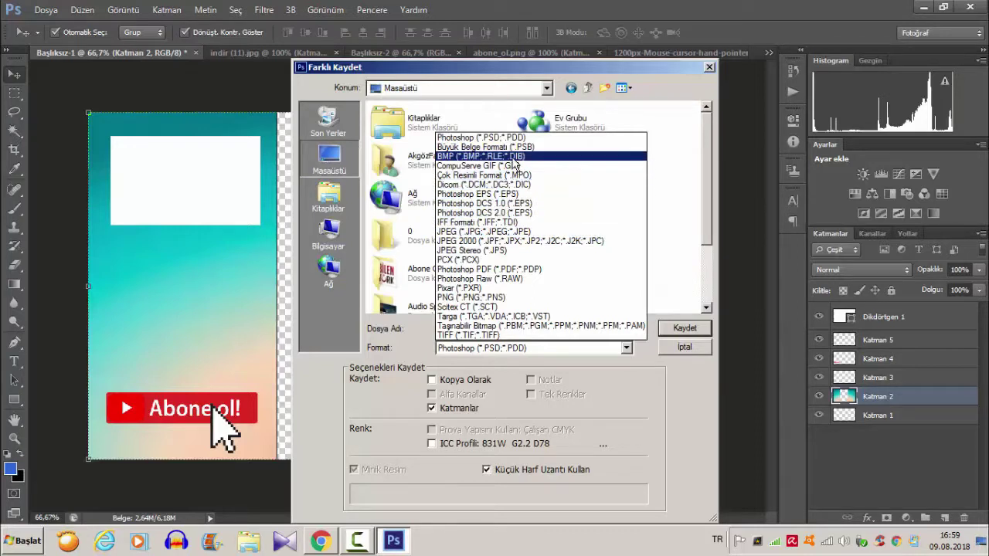
{"action": "left_click", "coordinate": [453, 287]}
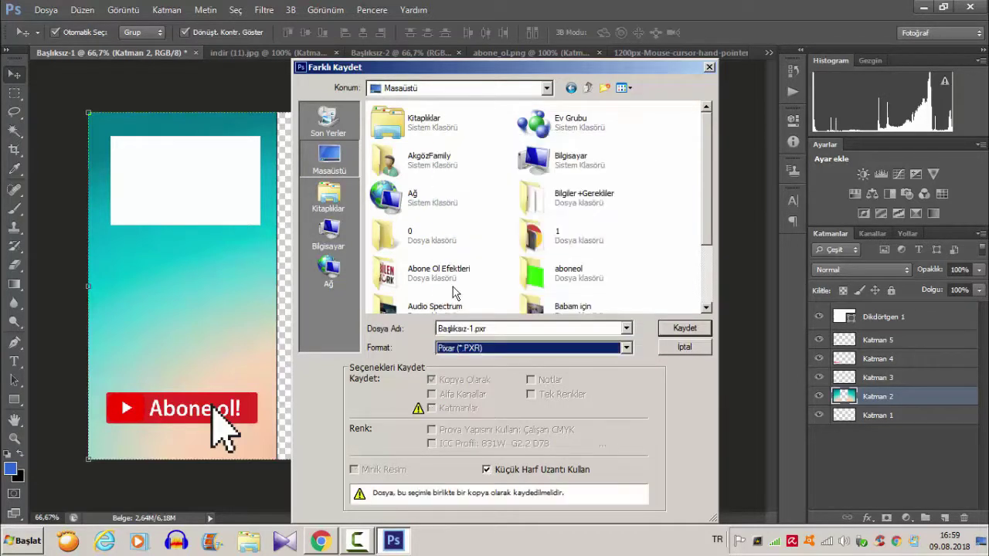
{"action": "left_click", "coordinate": [448, 346]}
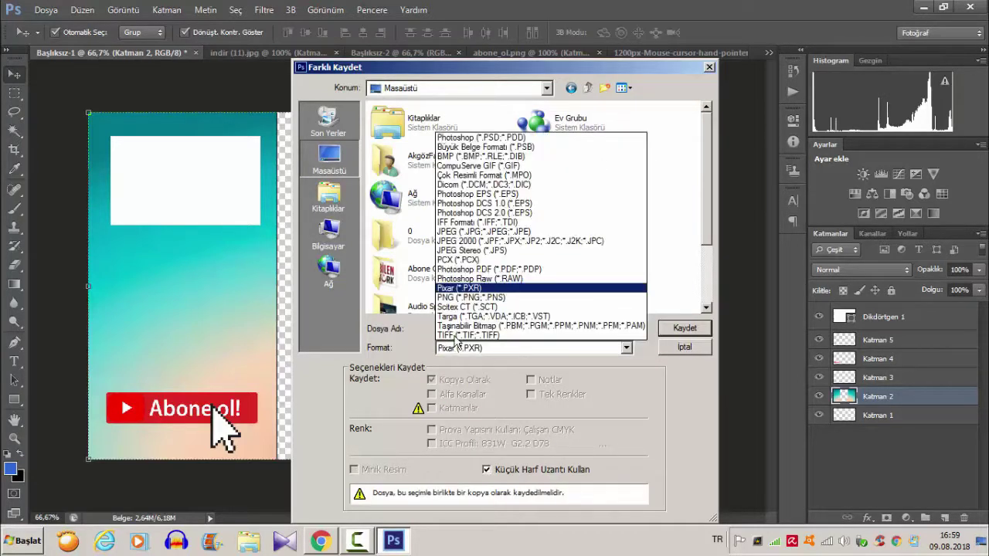
{"action": "left_click", "coordinate": [489, 303]}
{"action": "key", "text": "shift+Tab"}
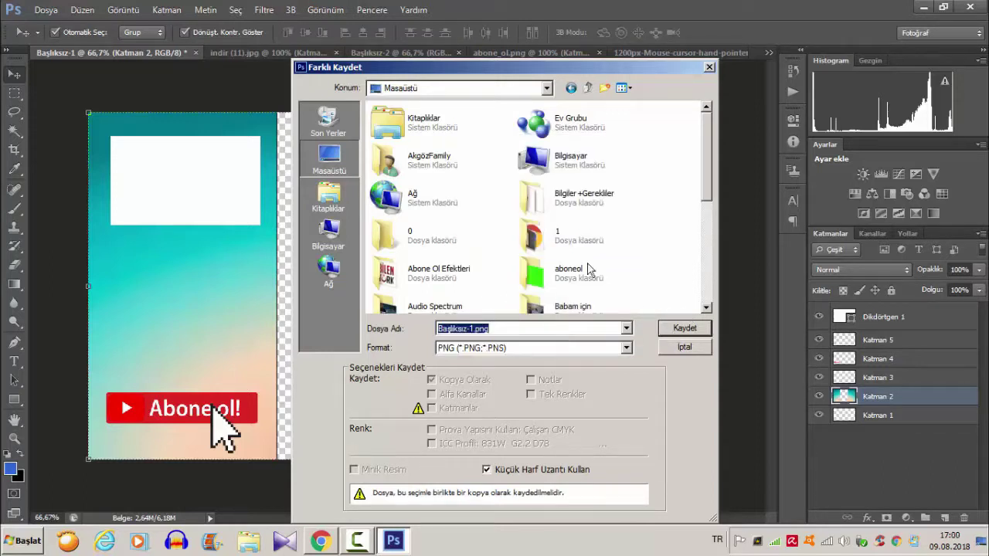
{"action": "type", "text": "keanlık"}
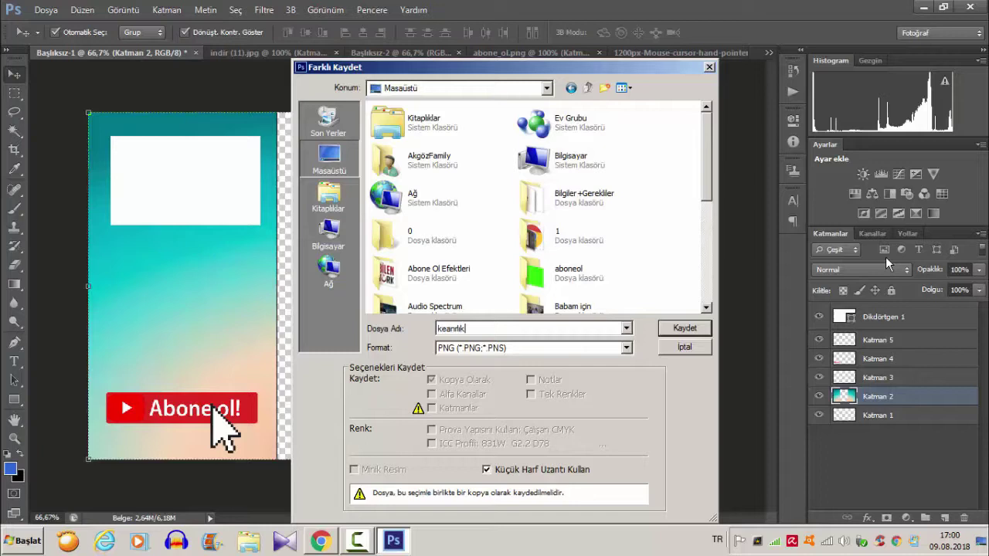
{"action": "key", "text": "Return"}
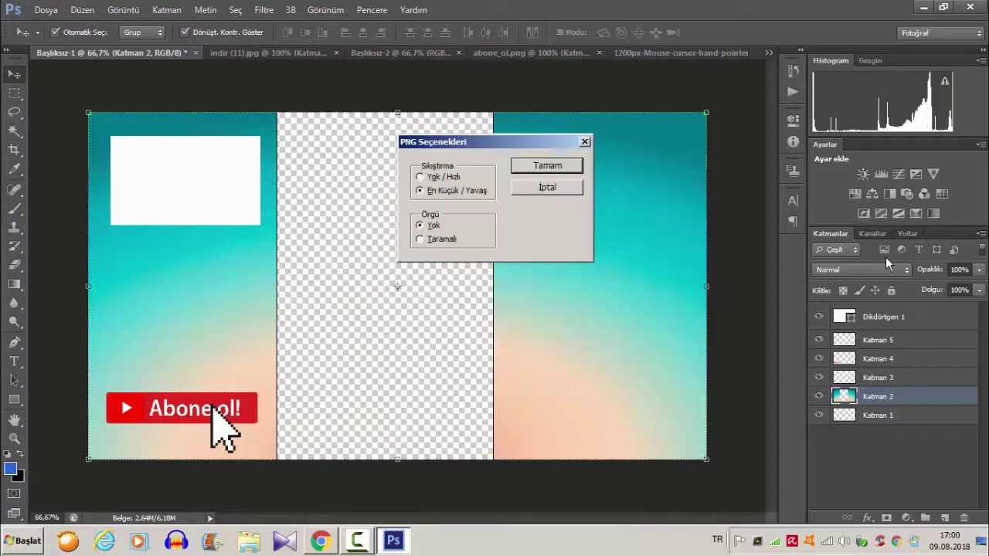
{"action": "left_click", "coordinate": [558, 167]}
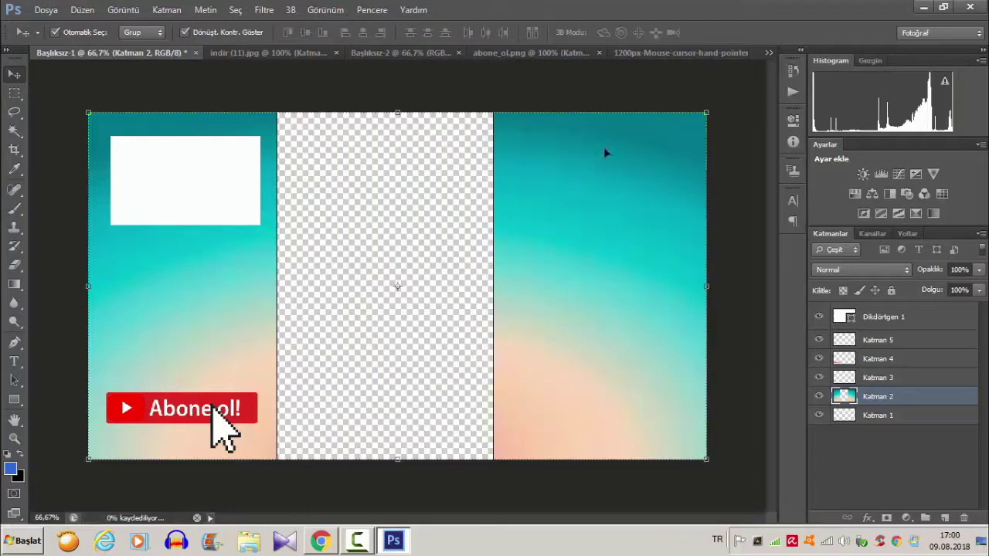
Quit Photoshop without saving indir (11).jpg or the other images, then close the browser.
{"action": "left_click", "coordinate": [970, 7]}
{"action": "left_click", "coordinate": [539, 206]}
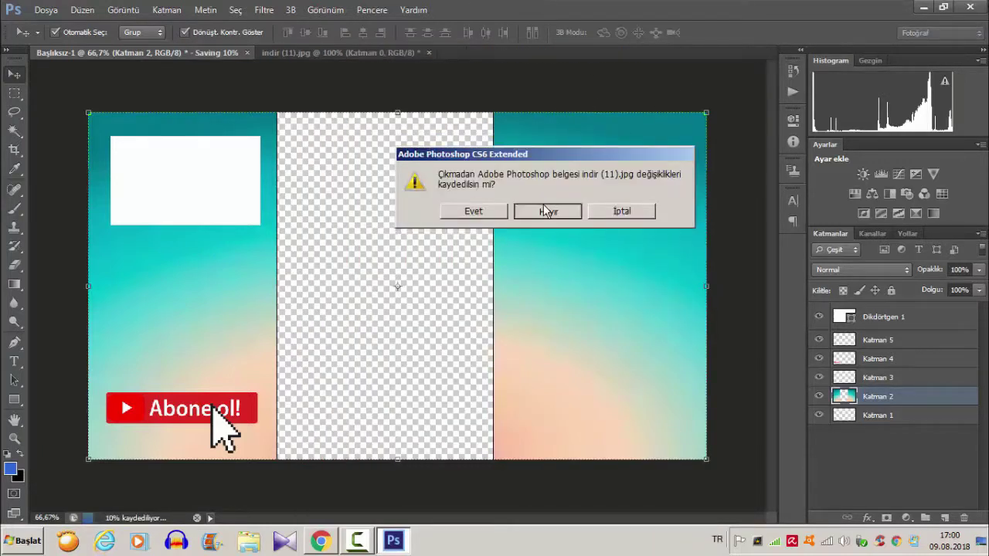
{"action": "left_click", "coordinate": [530, 218]}
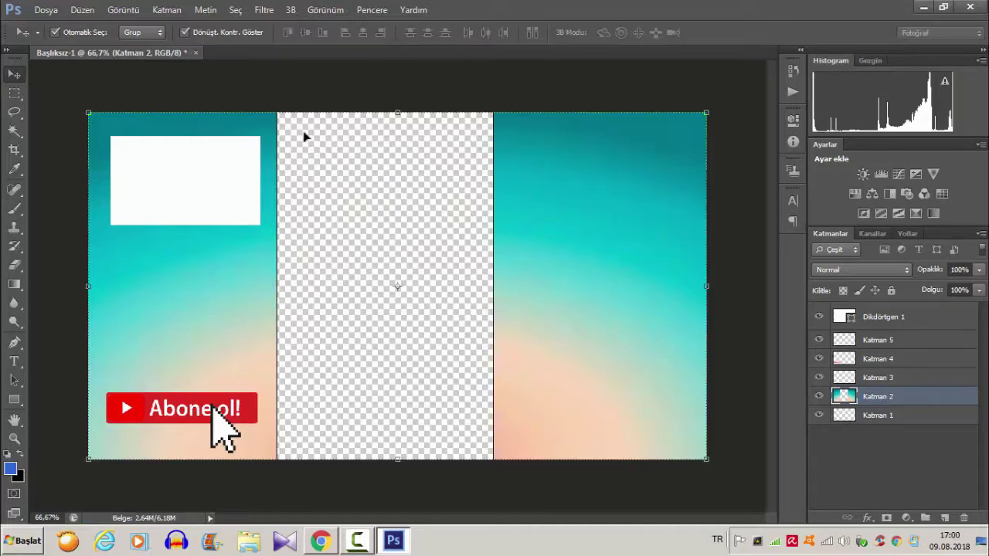
{"action": "left_click", "coordinate": [970, 8]}
{"action": "left_click", "coordinate": [553, 211]}
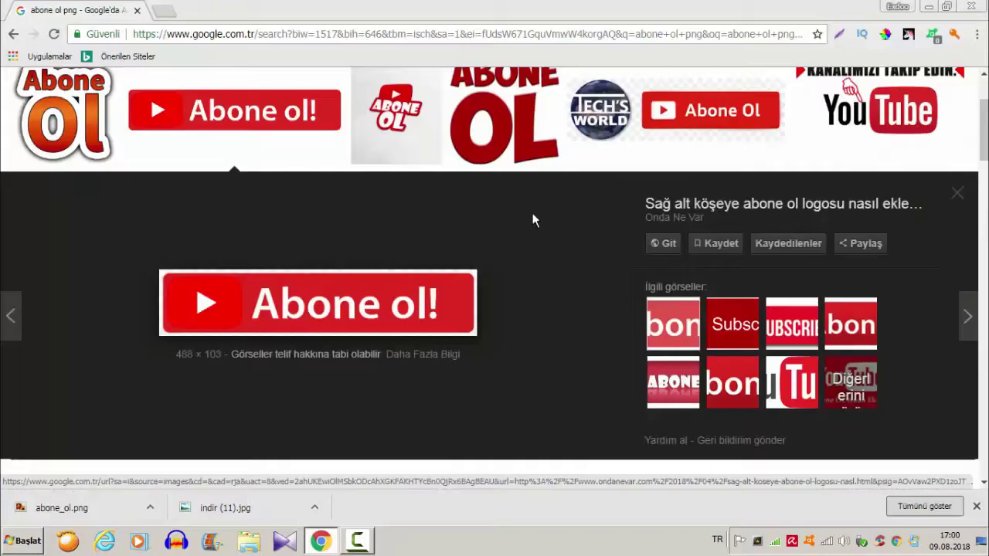
{"action": "left_click", "coordinate": [970, 6]}
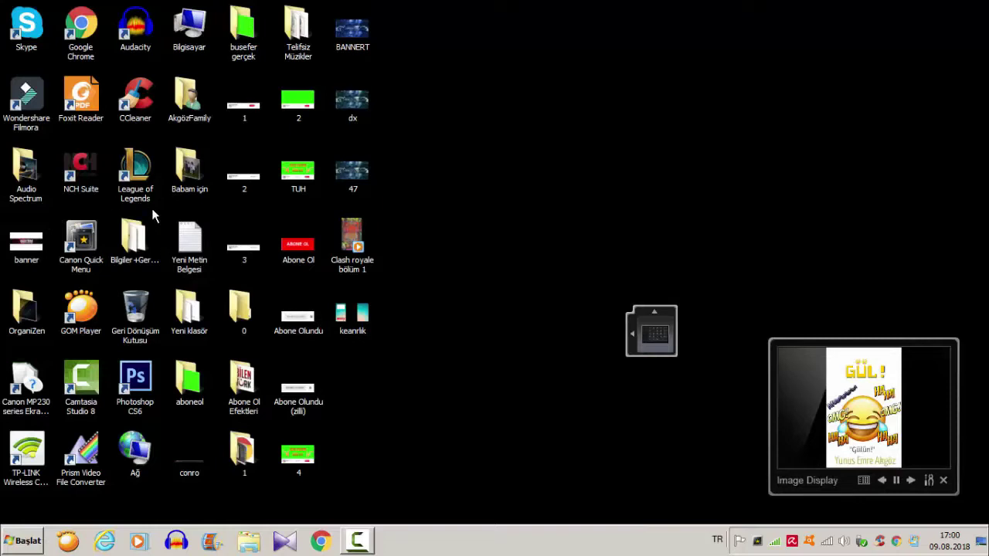
Launch Camtasia Studio 8 from its desktop icon, skip the welcome window, and maximize it.
{"action": "left_click", "coordinate": [79, 394]}
{"action": "double_click", "coordinate": [80, 394]}
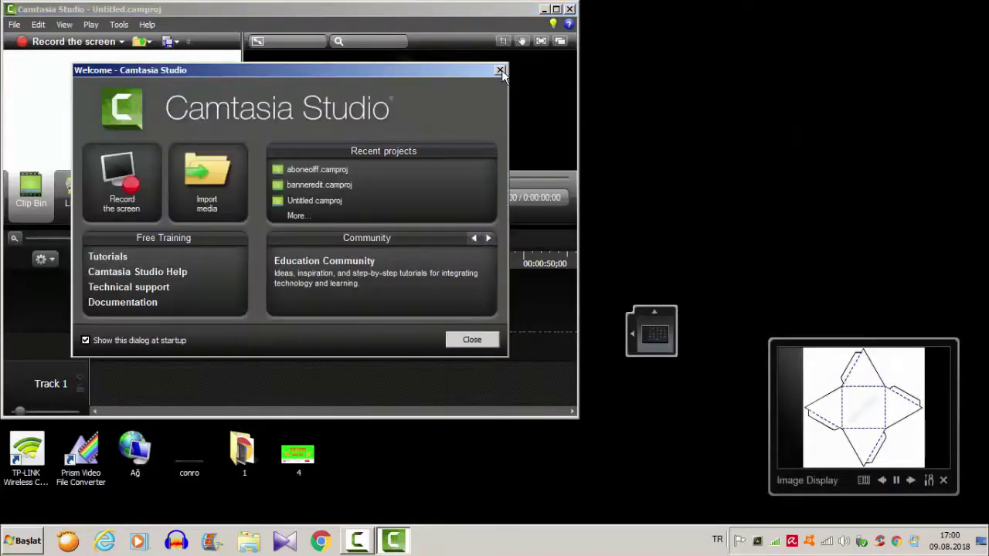
{"action": "left_click", "coordinate": [499, 71]}
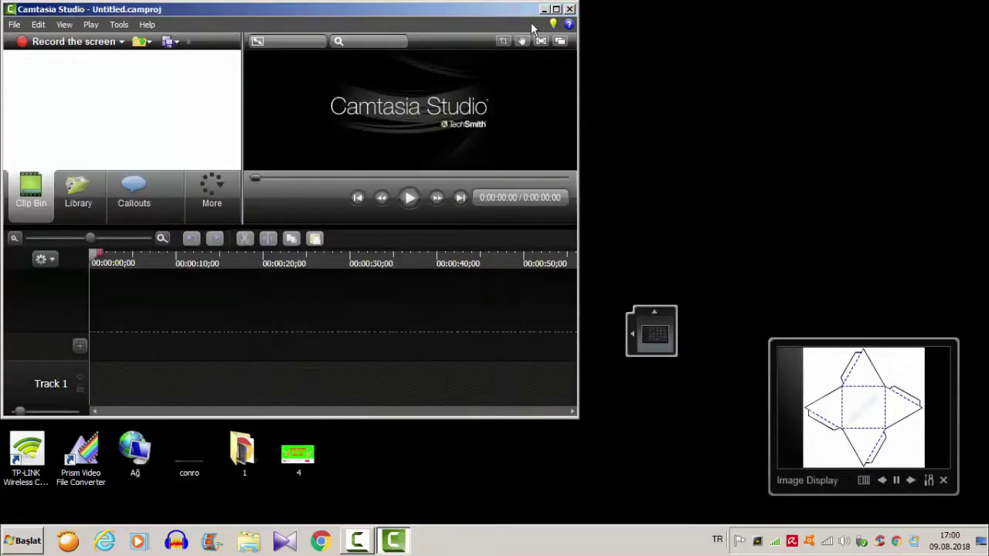
{"action": "left_click", "coordinate": [556, 9]}
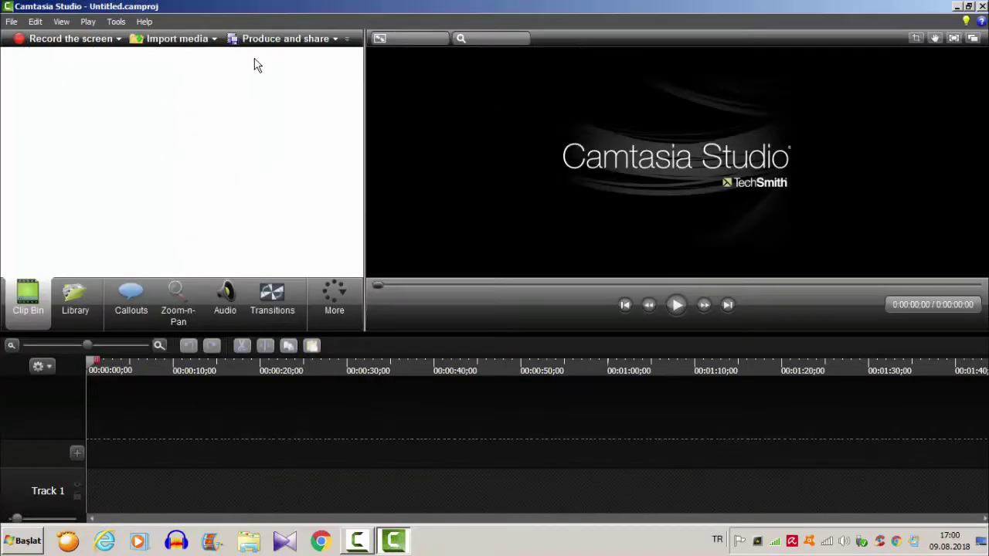
Import keanrlik.png from the desktop into the clip bin.
{"action": "left_click", "coordinate": [177, 40]}
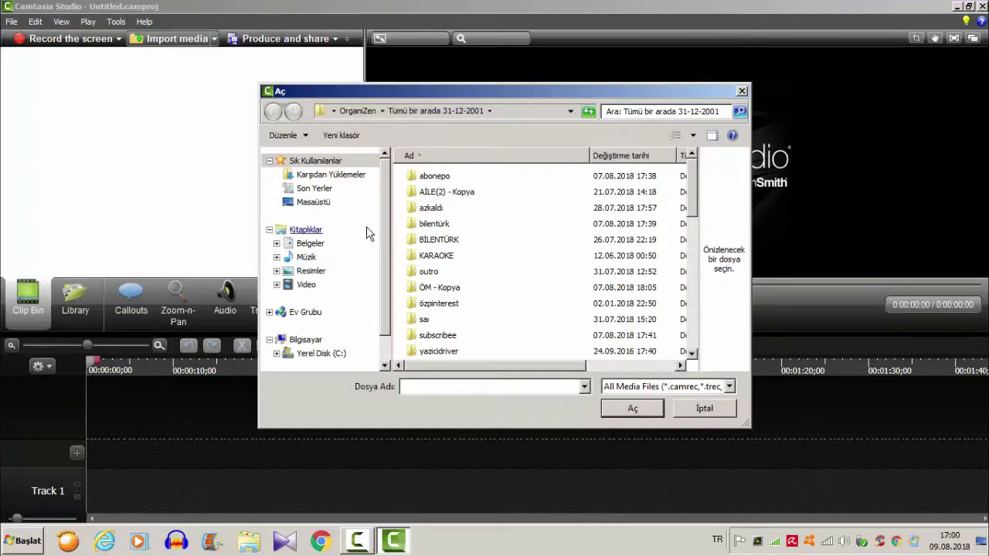
{"action": "left_click", "coordinate": [324, 202]}
{"action": "left_click_drag", "start_coordinate": [692, 234], "coordinate": [681, 362]}
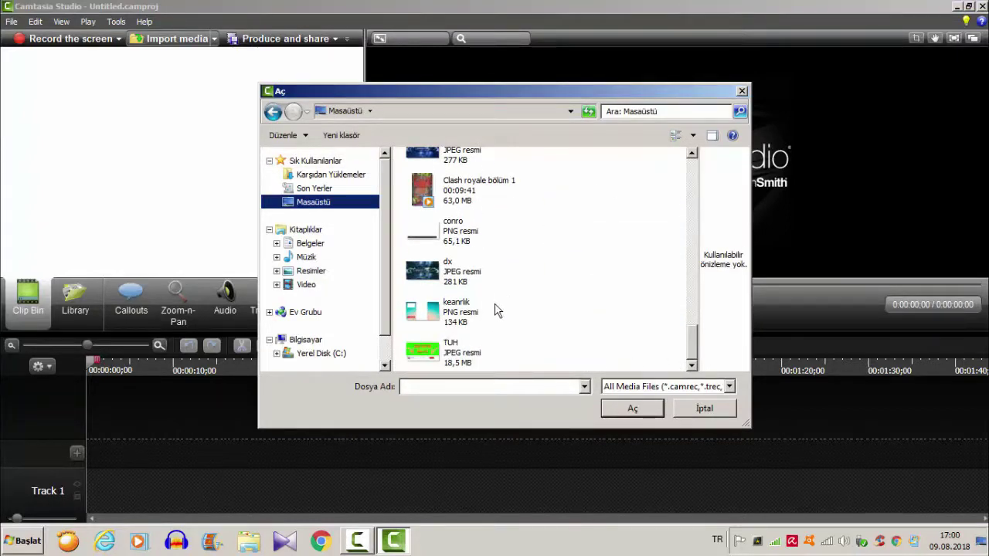
{"action": "double_click", "coordinate": [494, 309]}
Import the Clash royale bölüm 1.mp4 gameplay video into the clip bin.
{"action": "left_click", "coordinate": [186, 44]}
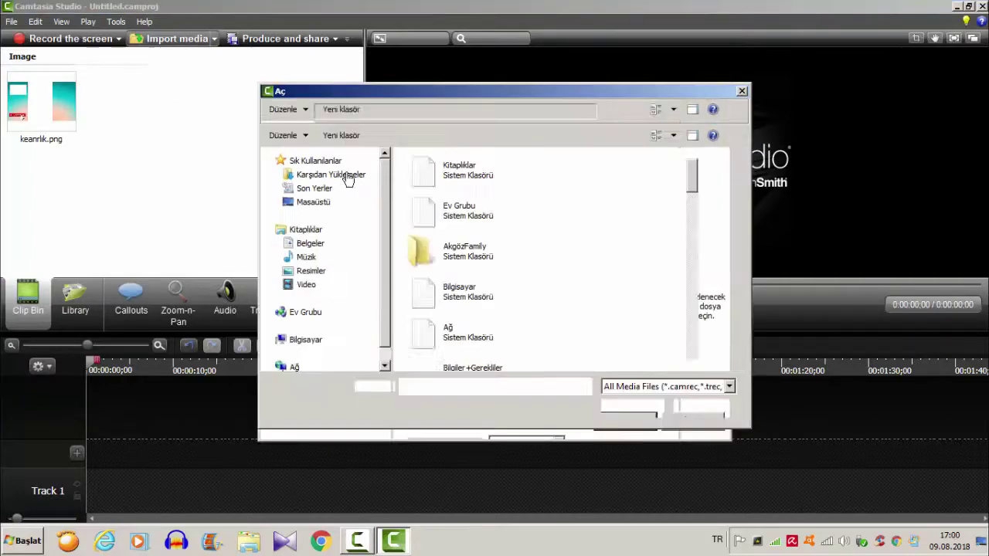
{"action": "left_click_drag", "start_coordinate": [693, 192], "coordinate": [680, 329]}
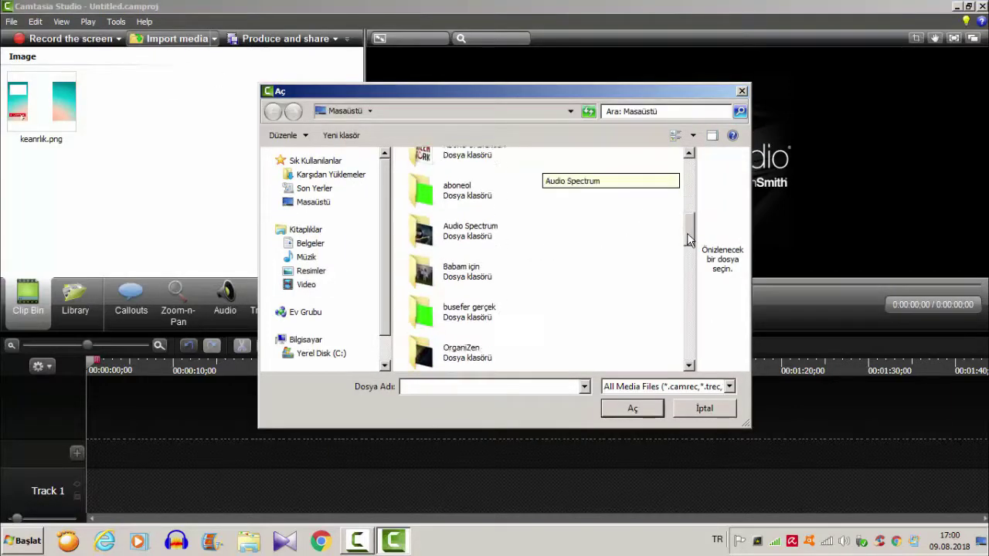
{"action": "scroll", "coordinate": [618, 317], "scroll_direction": "down", "scroll_amount": 1}
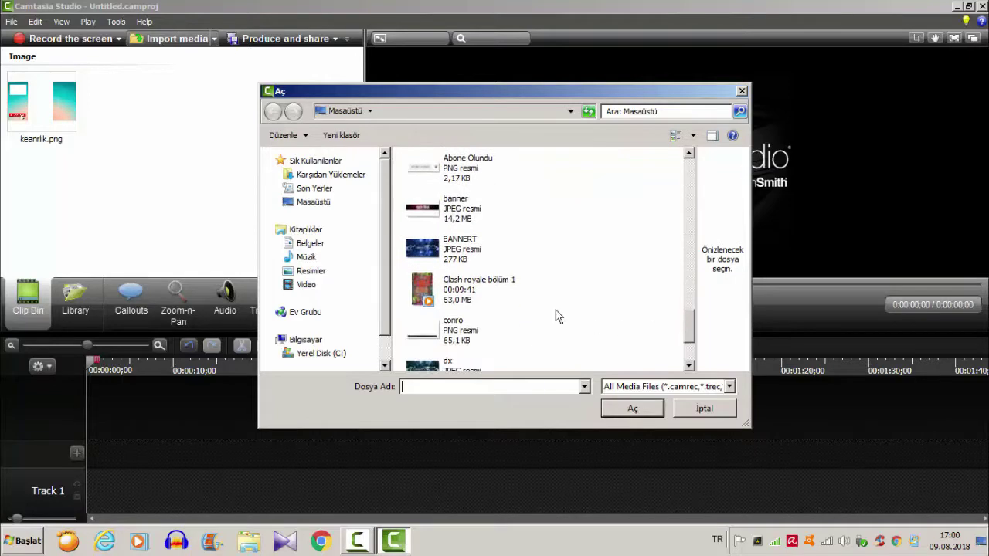
{"action": "left_click", "coordinate": [488, 280]}
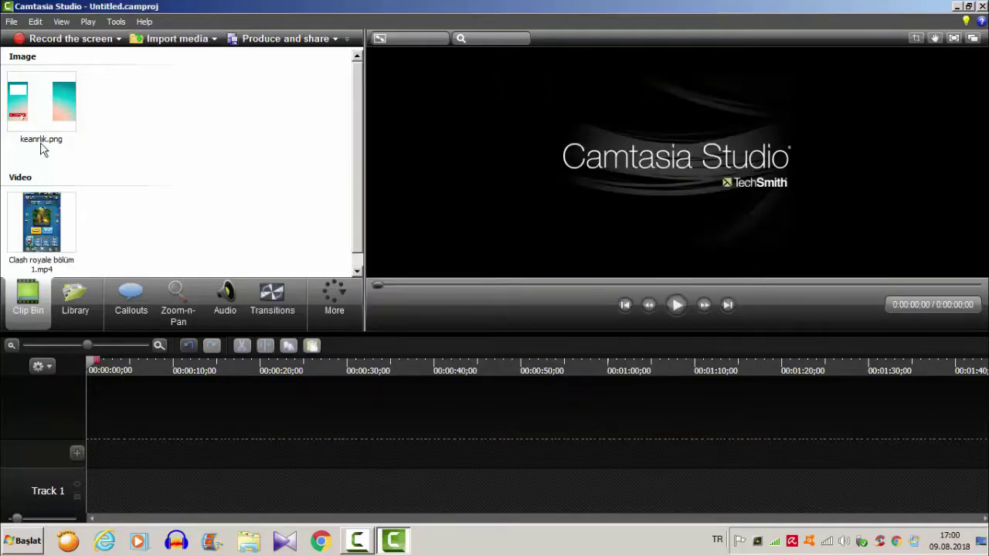
Add keanrlik.png at time zero and the Clash royale video to the timeline.
{"action": "mouse_move", "coordinate": [33, 106]}
{"action": "left_mouse_down"}
{"action": "mouse_move", "coordinate": [111, 417]}
{"action": "mouse_move", "coordinate": [105, 493]}
{"action": "mouse_move", "coordinate": [140, 498]}
{"action": "left_mouse_up"}
{"action": "left_click", "coordinate": [608, 300]}
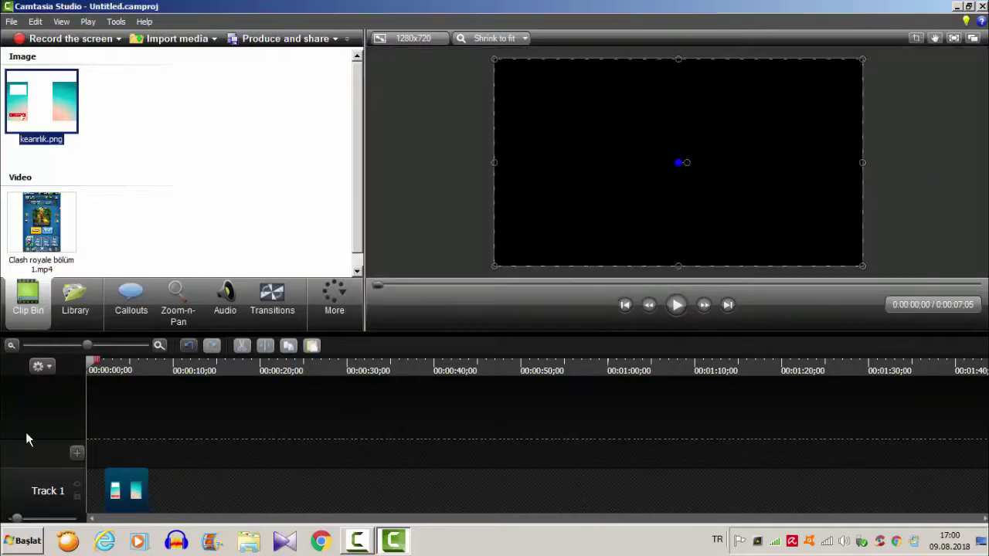
{"action": "mouse_move", "coordinate": [128, 488]}
{"action": "left_mouse_down"}
{"action": "mouse_move", "coordinate": [109, 485]}
{"action": "mouse_move", "coordinate": [100, 446]}
{"action": "left_mouse_up"}
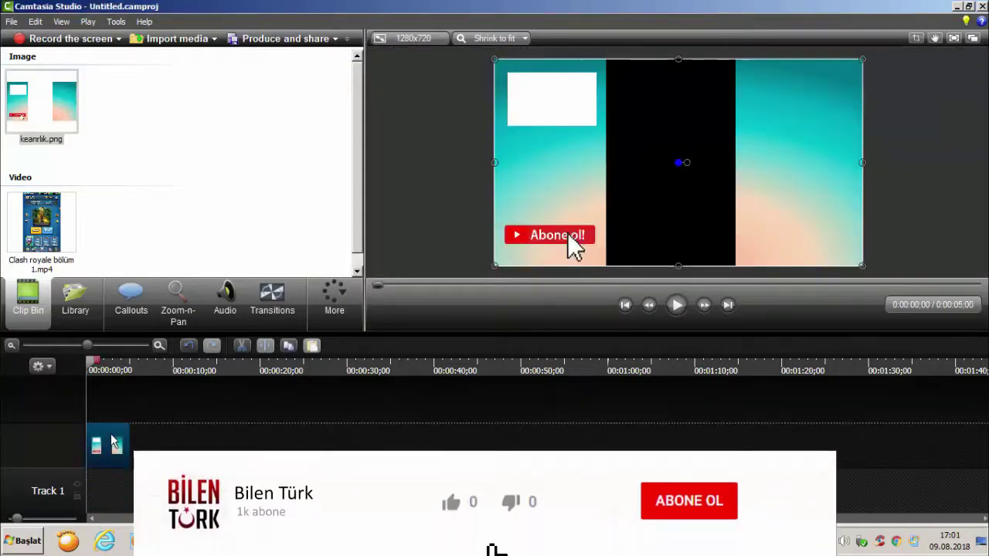
{"action": "left_click_drag", "start_coordinate": [41, 224], "coordinate": [106, 504]}
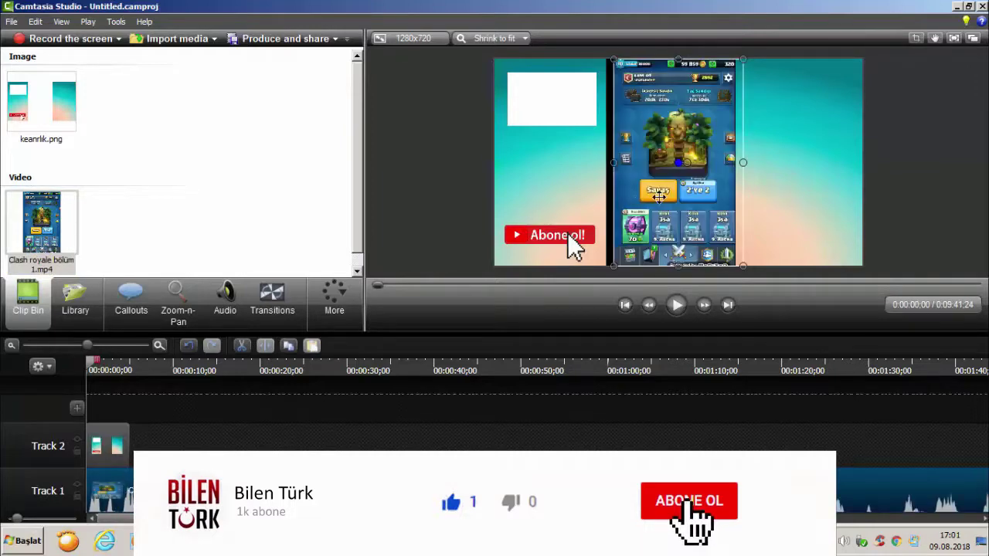
{"action": "left_click_drag", "start_coordinate": [658, 195], "coordinate": [661, 196]}
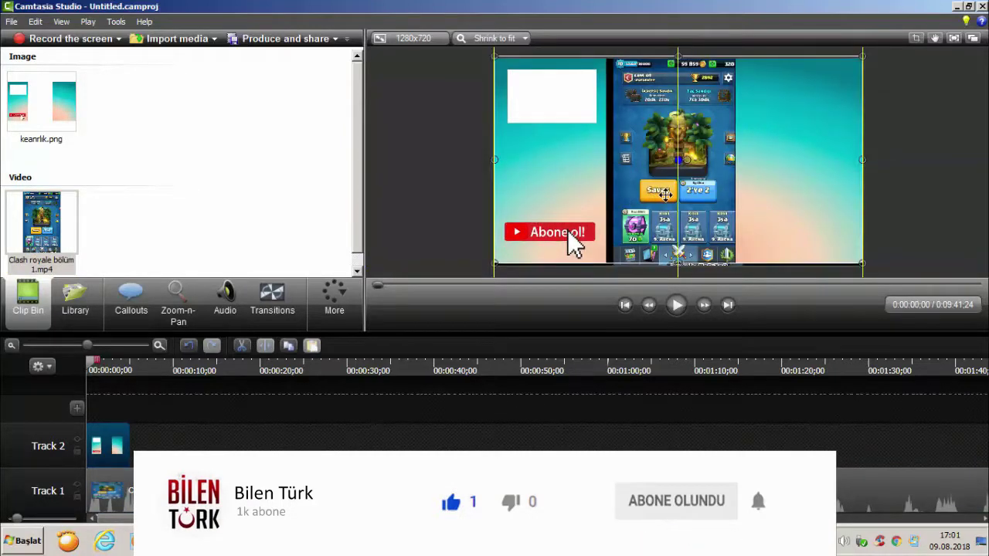
Stack the Clash royale video on Track 2 over the frame image, centred in the canvas.
{"action": "mouse_move", "coordinate": [130, 504]}
{"action": "left_mouse_down"}
{"action": "mouse_move", "coordinate": [101, 455]}
{"action": "mouse_move", "coordinate": [105, 500]}
{"action": "left_mouse_up"}
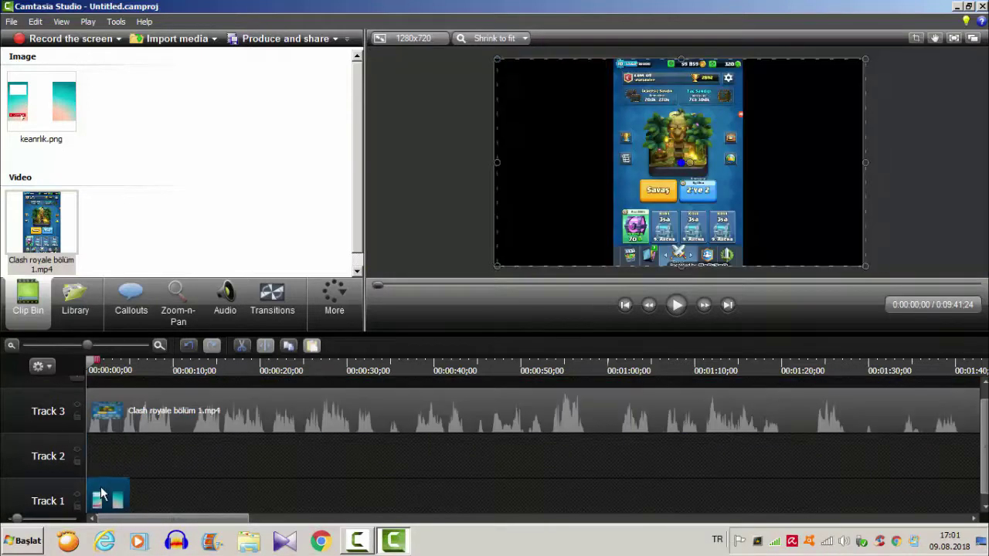
{"action": "left_click_drag", "start_coordinate": [150, 401], "coordinate": [126, 462]}
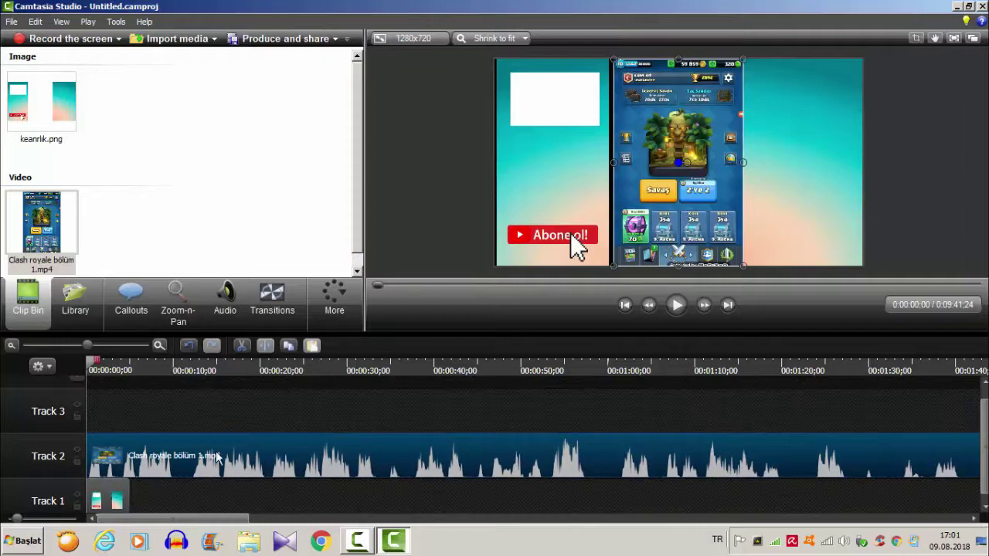
{"action": "left_click", "coordinate": [110, 498]}
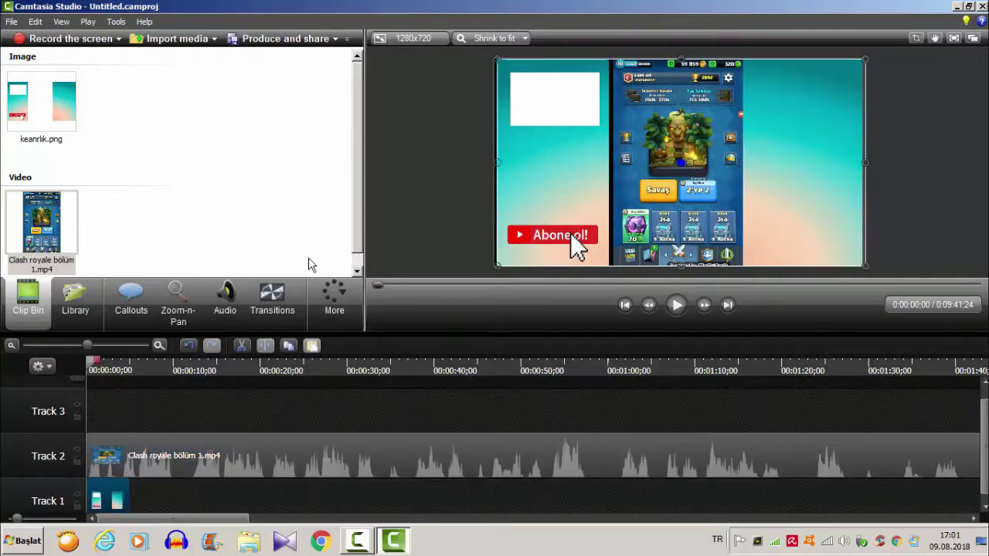
{"action": "left_click_drag", "start_coordinate": [518, 209], "coordinate": [543, 209]}
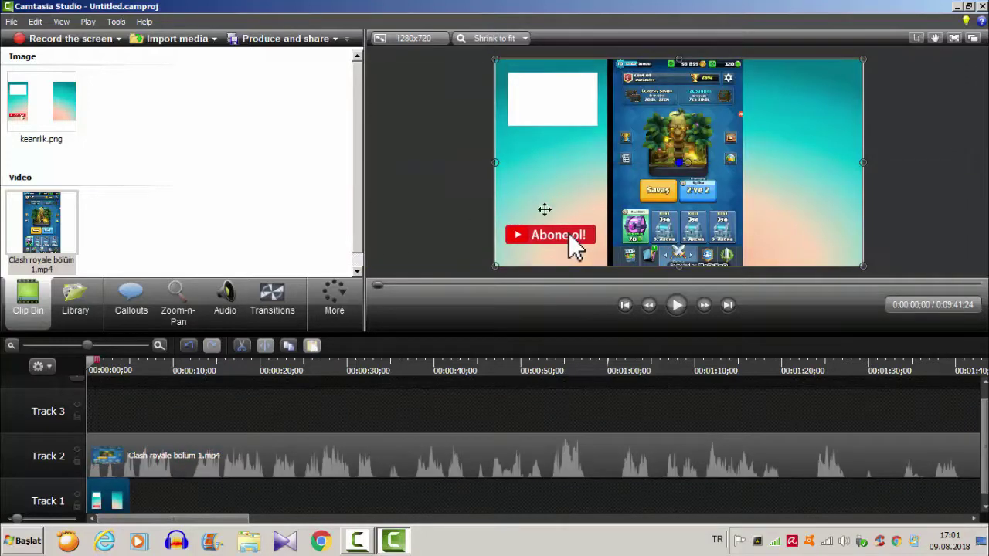
{"action": "left_click_drag", "start_coordinate": [687, 200], "coordinate": [681, 199]}
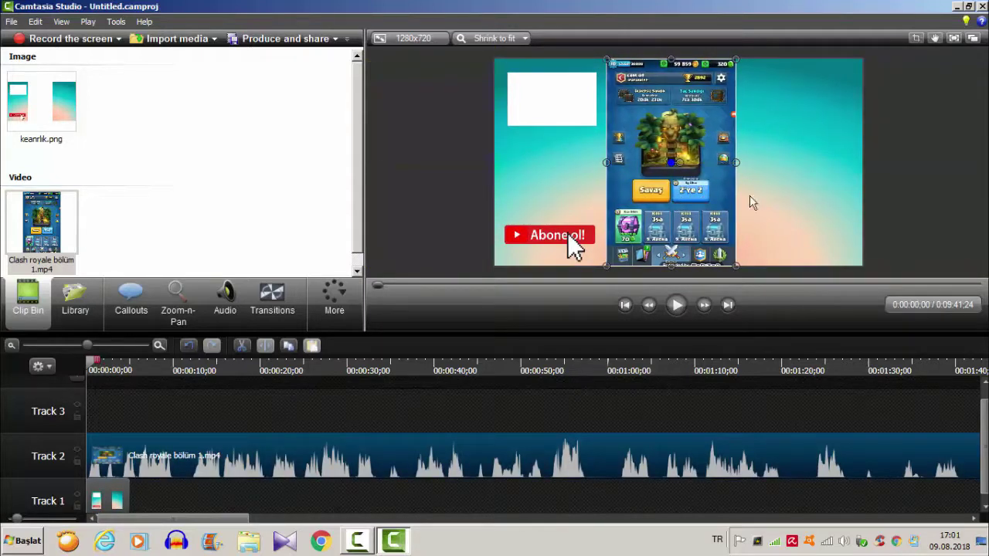
{"action": "left_click", "coordinate": [985, 199]}
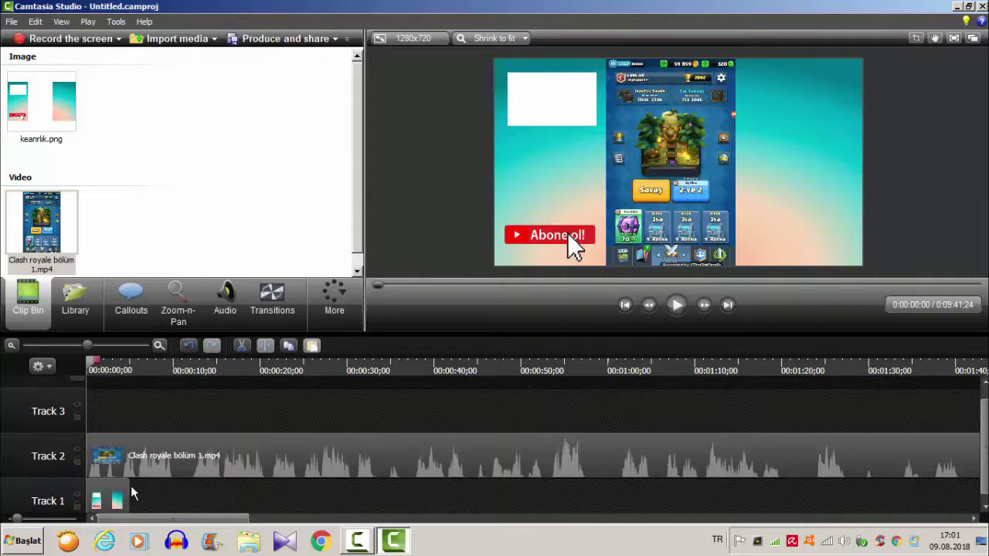
Stretch the keanrlik.png clip to the video's full 9:41 length.
{"action": "left_click", "coordinate": [63, 346]}
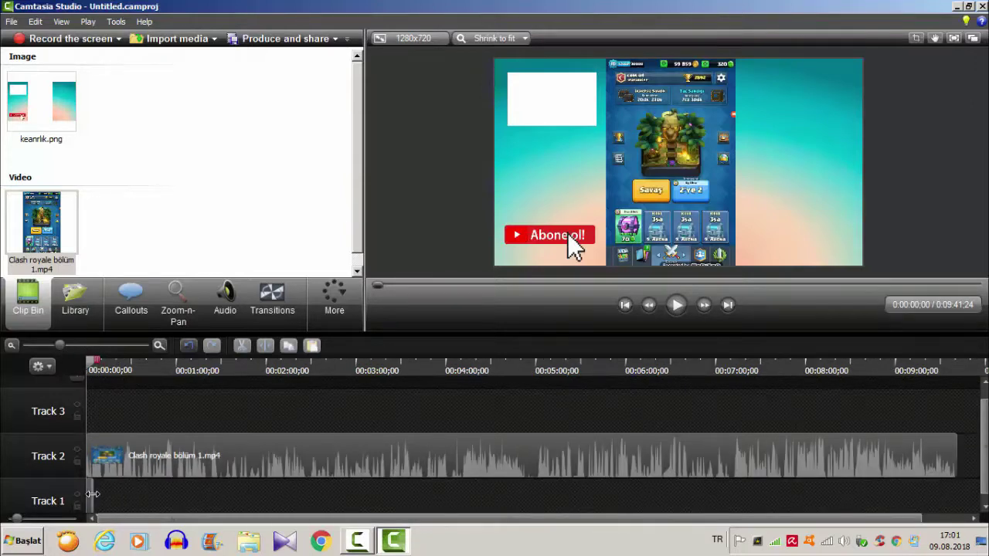
{"action": "left_click", "coordinate": [104, 498]}
{"action": "left_click_drag", "start_coordinate": [151, 492], "coordinate": [956, 499]}
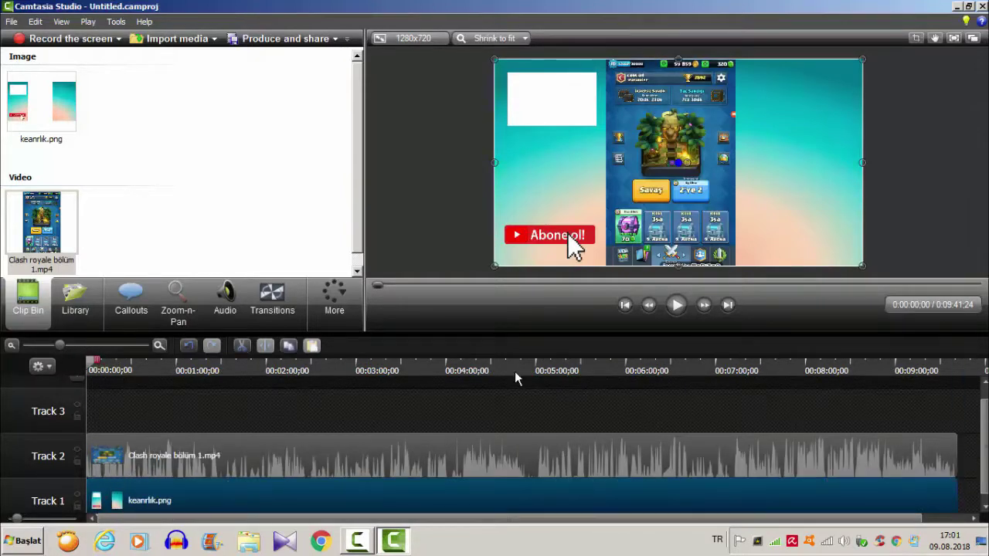
{"action": "left_click", "coordinate": [470, 387]}
Scrub through the gameplay to check the frame behind it.
{"action": "left_click_drag", "start_coordinate": [475, 369], "coordinate": [728, 369]}
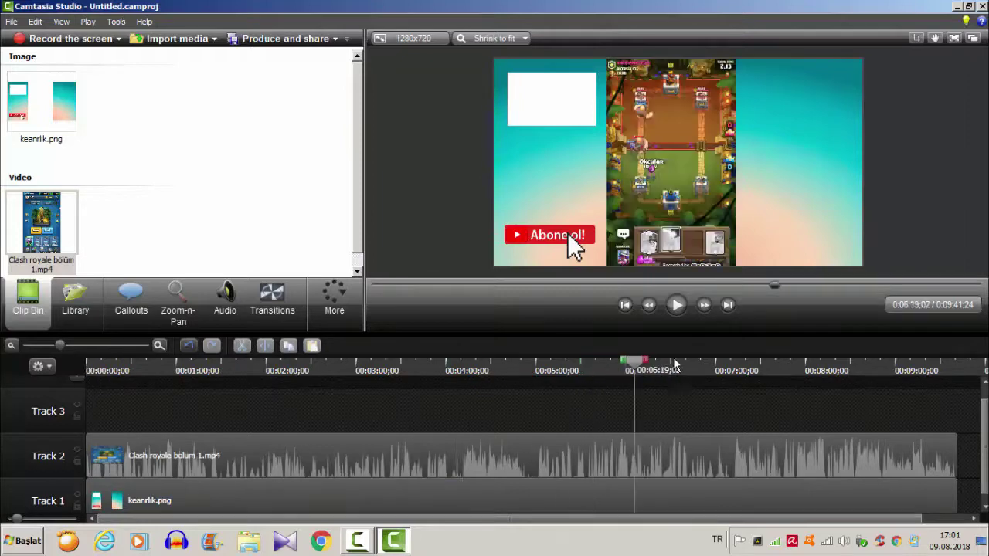
{"action": "left_click_drag", "start_coordinate": [627, 401], "coordinate": [5, 382]}
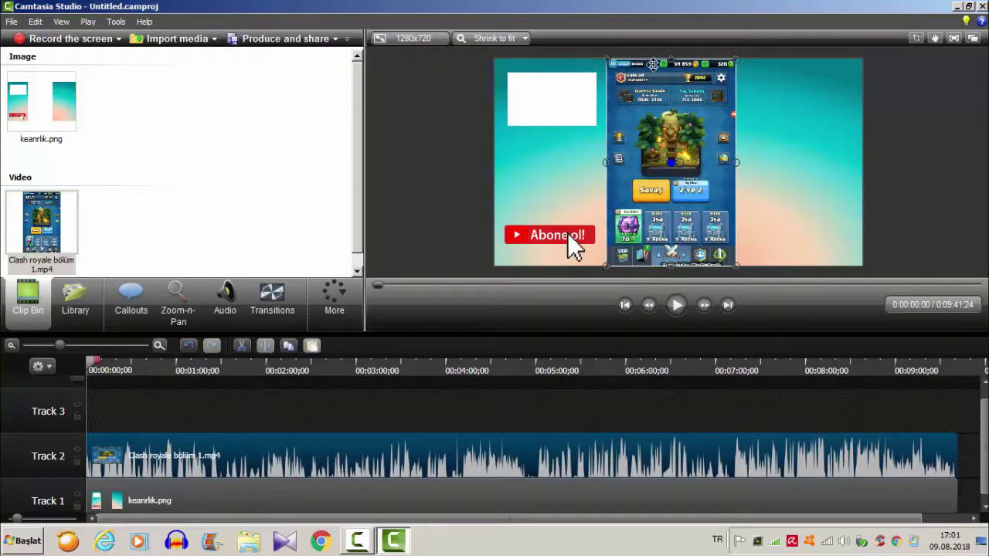
{"action": "left_click", "coordinate": [913, 147]}
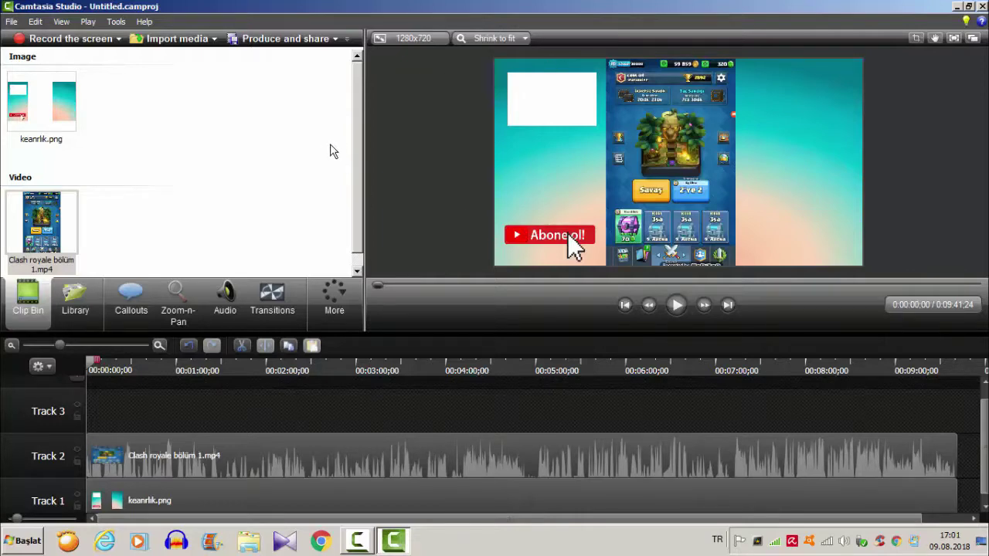
{"action": "left_click", "coordinate": [283, 41]}
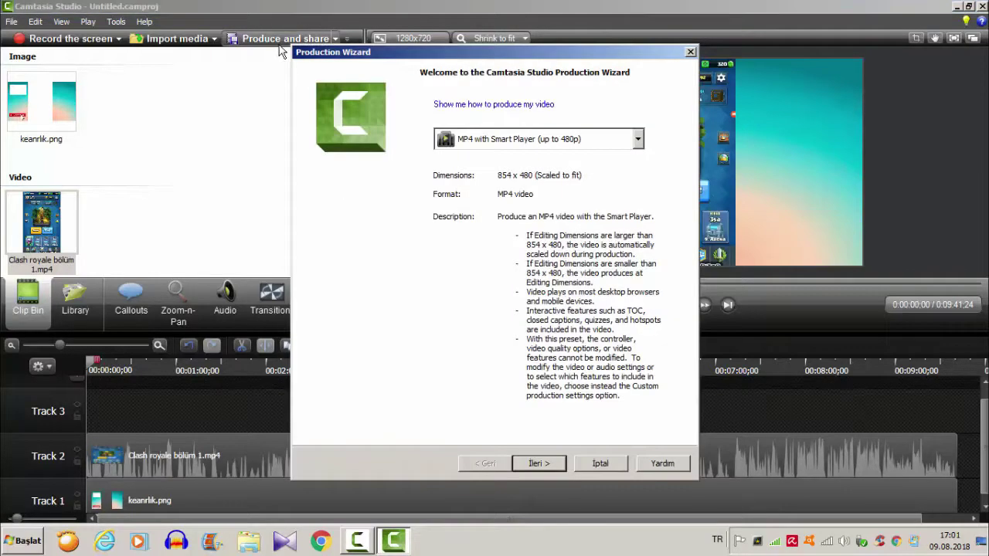
{"action": "left_click", "coordinate": [464, 139]}
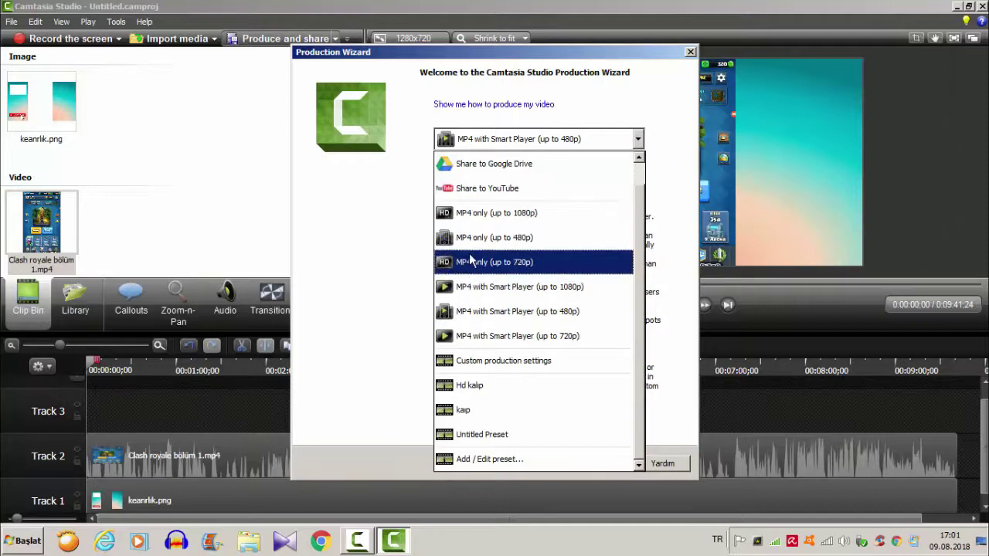
{"action": "left_click", "coordinate": [421, 51]}
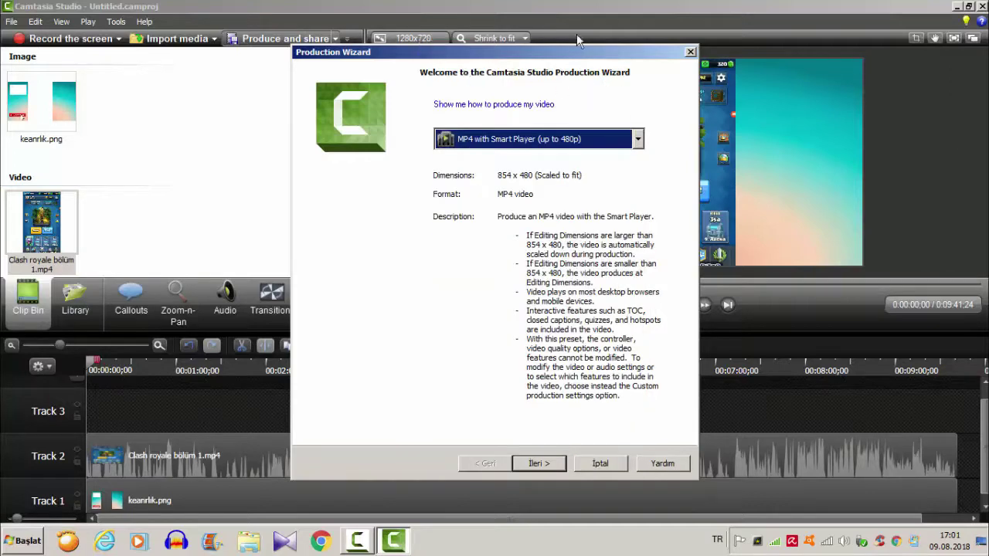
{"action": "left_click", "coordinate": [692, 51]}
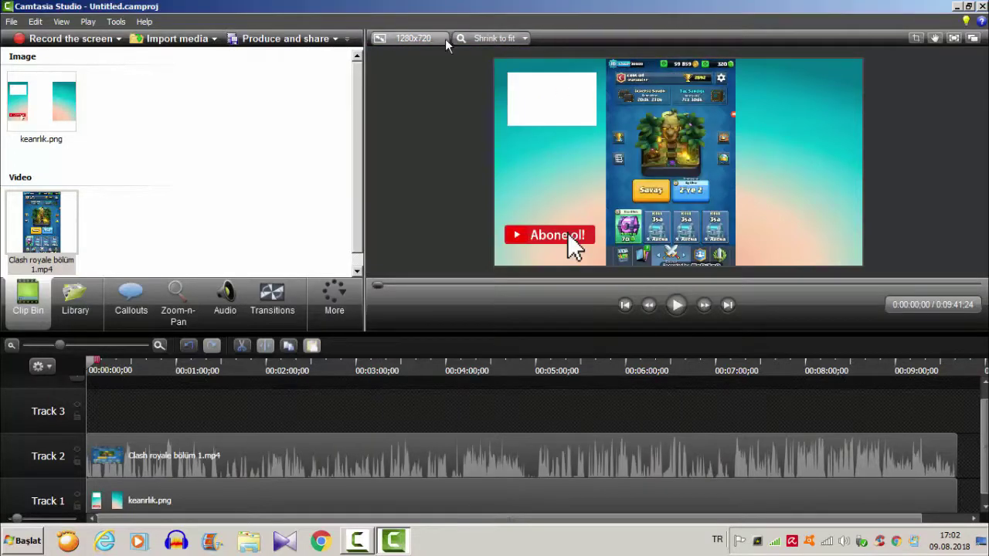
{"action": "left_click", "coordinate": [431, 44]}
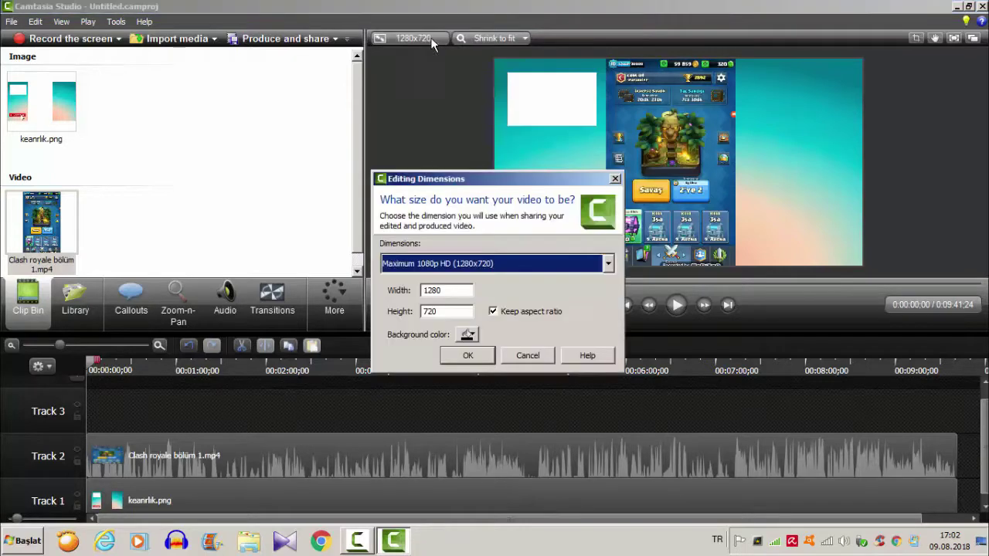
{"action": "left_click", "coordinate": [467, 264]}
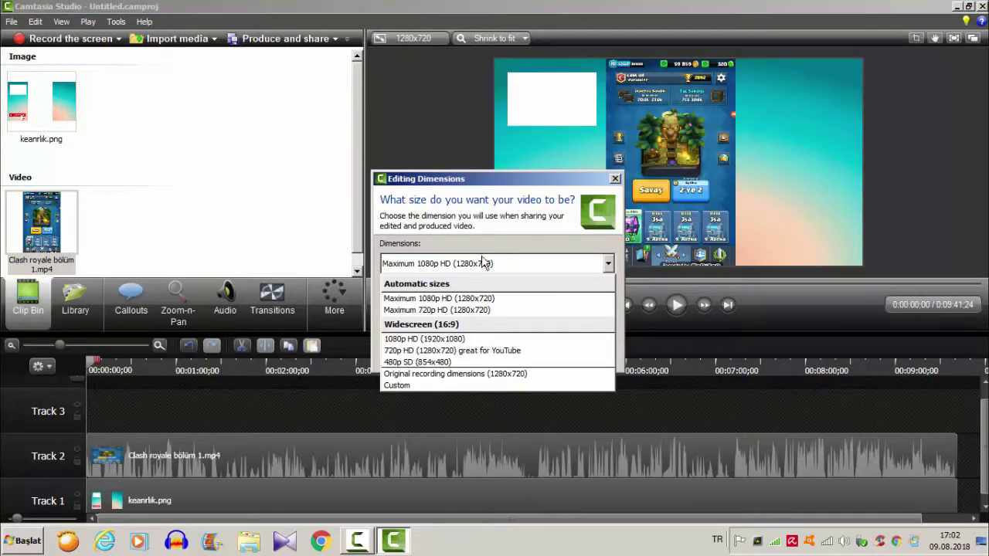
{"action": "left_click", "coordinate": [483, 262]}
{"action": "left_click", "coordinate": [616, 179]}
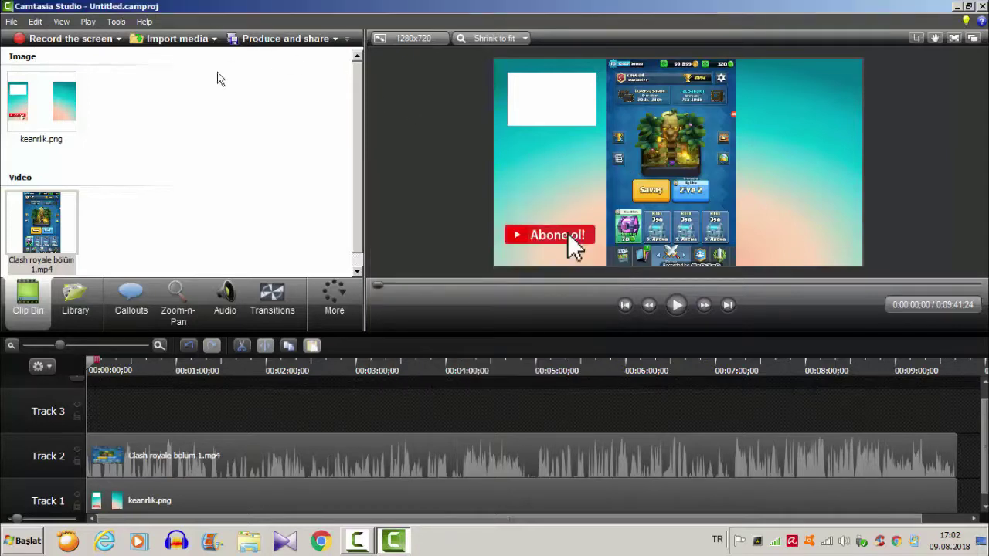
{"action": "left_click", "coordinate": [268, 45]}
{"action": "left_click", "coordinate": [479, 141]}
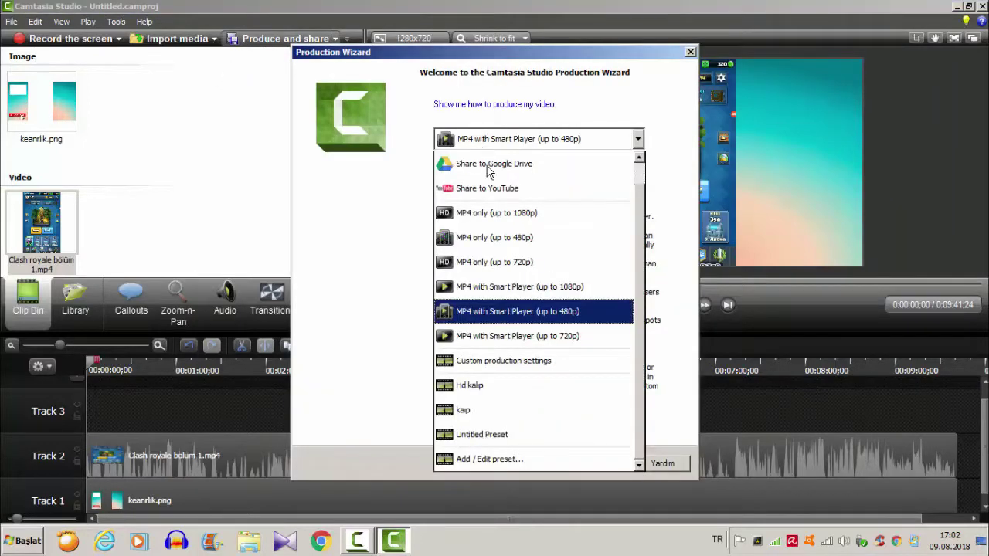
{"action": "left_click", "coordinate": [495, 261]}
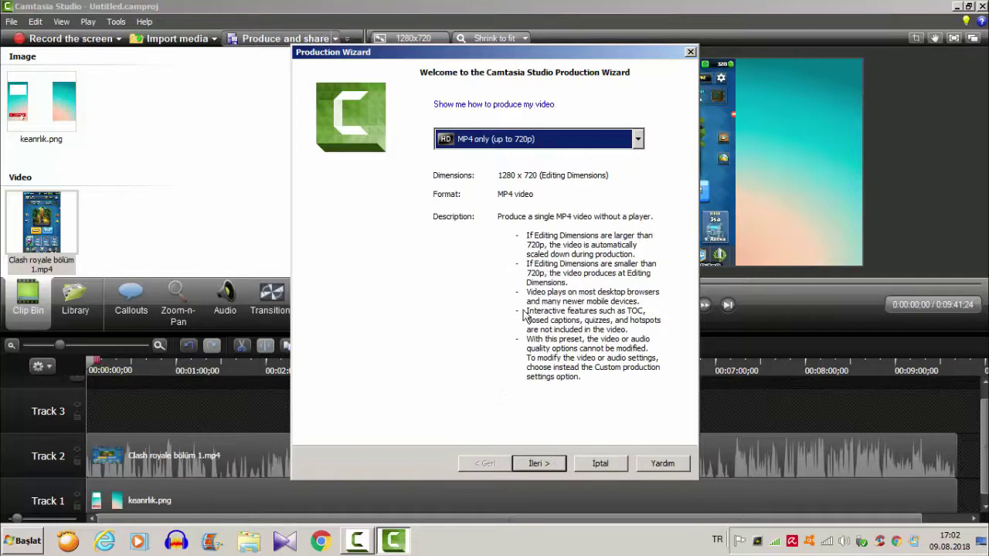
{"action": "left_click", "coordinate": [690, 51]}
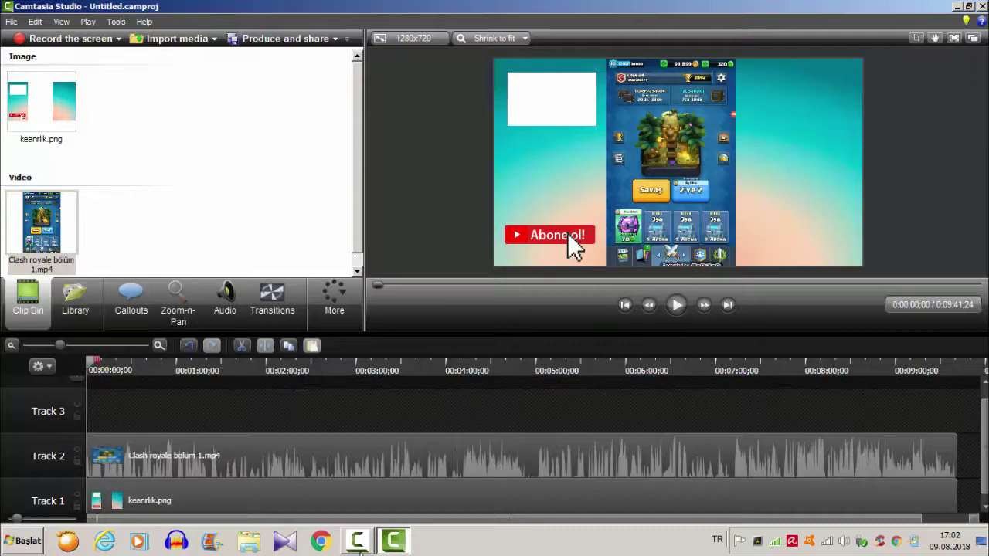
Bring up the Camtasia Recorder's Pause/Stop panel showing the 0:09:35 capture.
{"action": "left_click", "coordinate": [360, 543]}
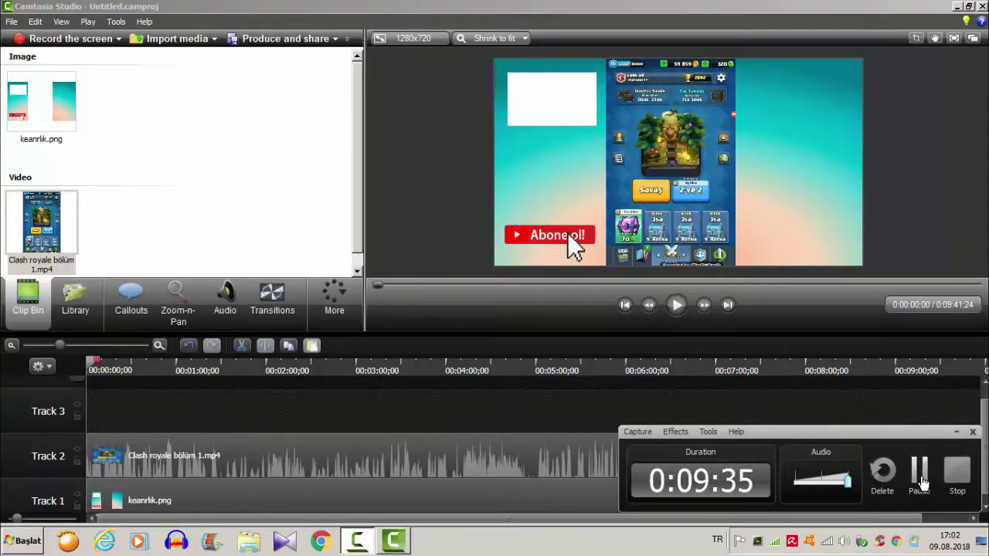